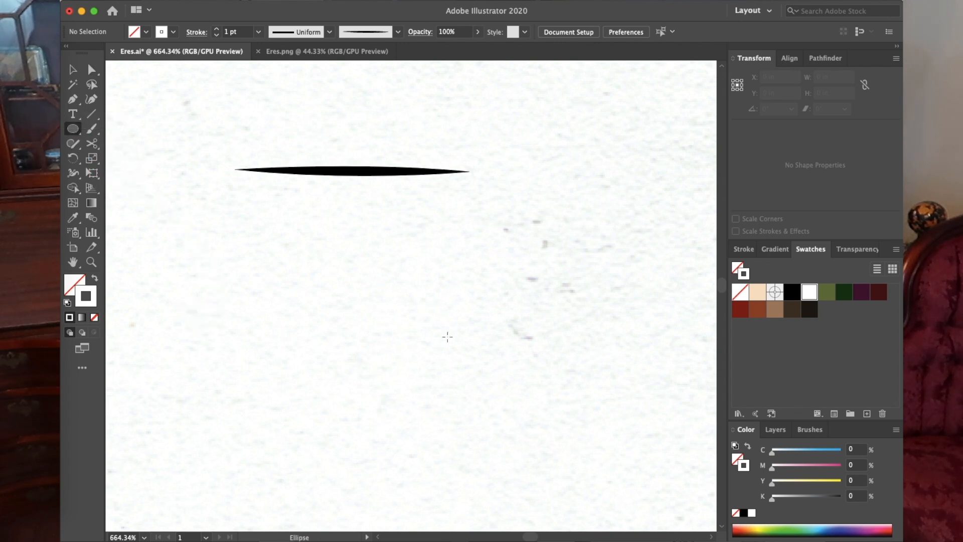
Draw a 0.25 in circle below the existing tapered shape and give it a black fill with no stroke
left_click(440, 320)
type(".25")
key("Return")
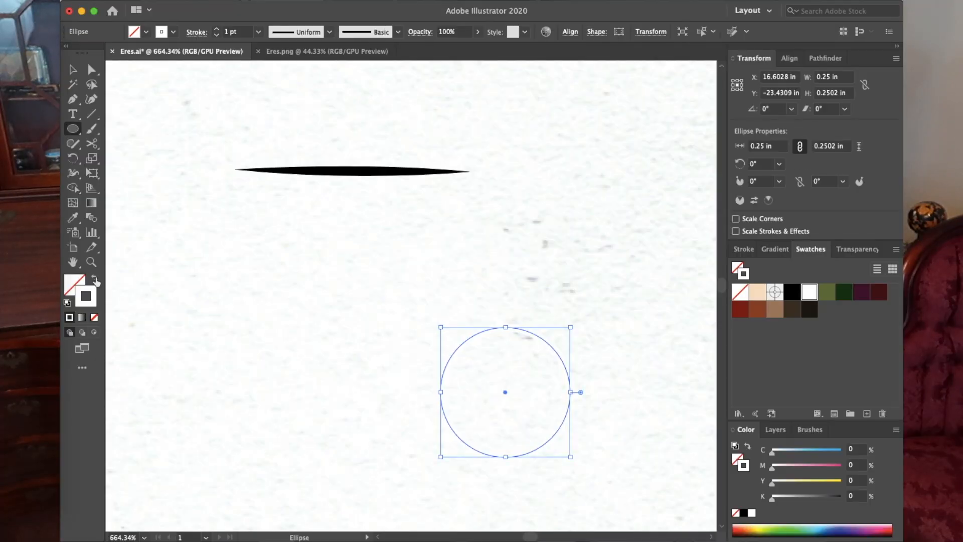
left_click(94, 279)
key("a")
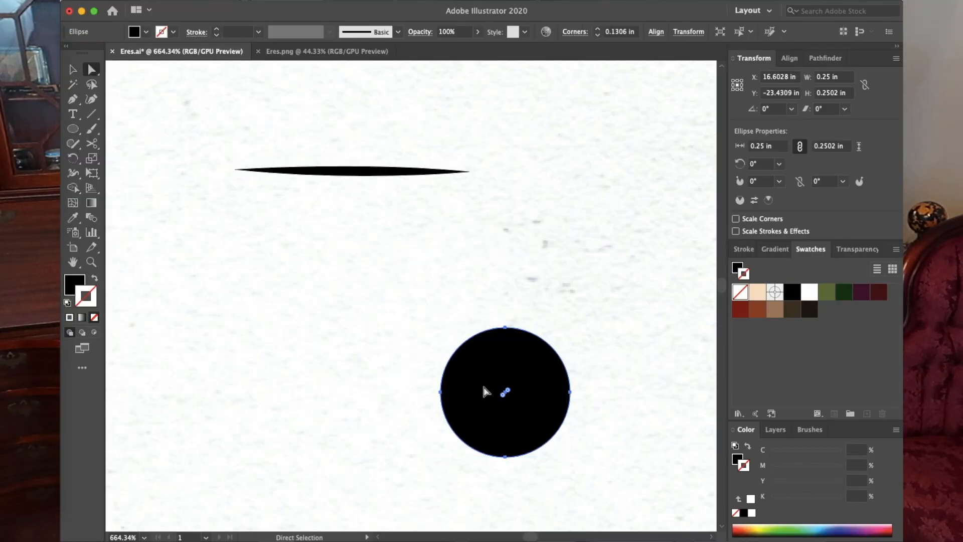
Convert the circle's left and right anchor points to corners to form a pointed shape
left_click(494, 389)
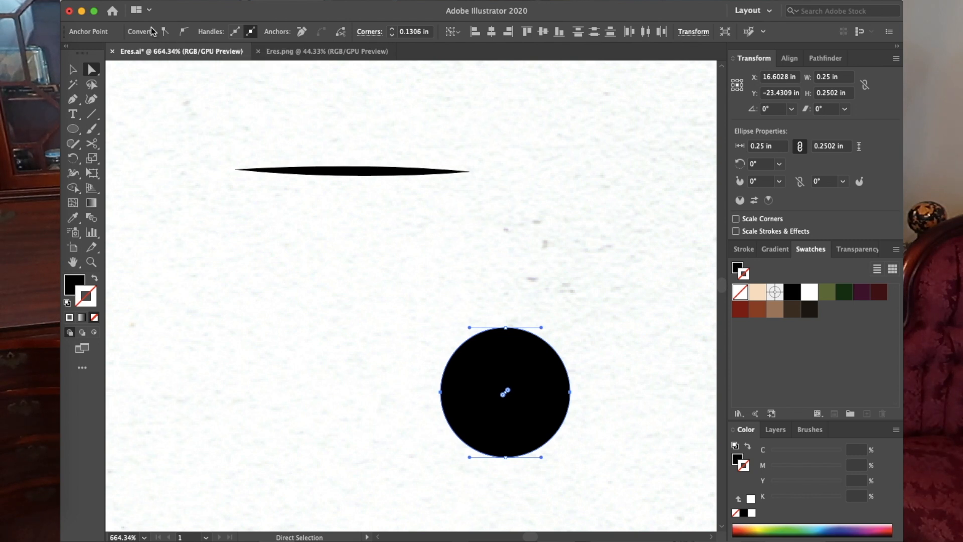
left_click(164, 32)
left_click(492, 382)
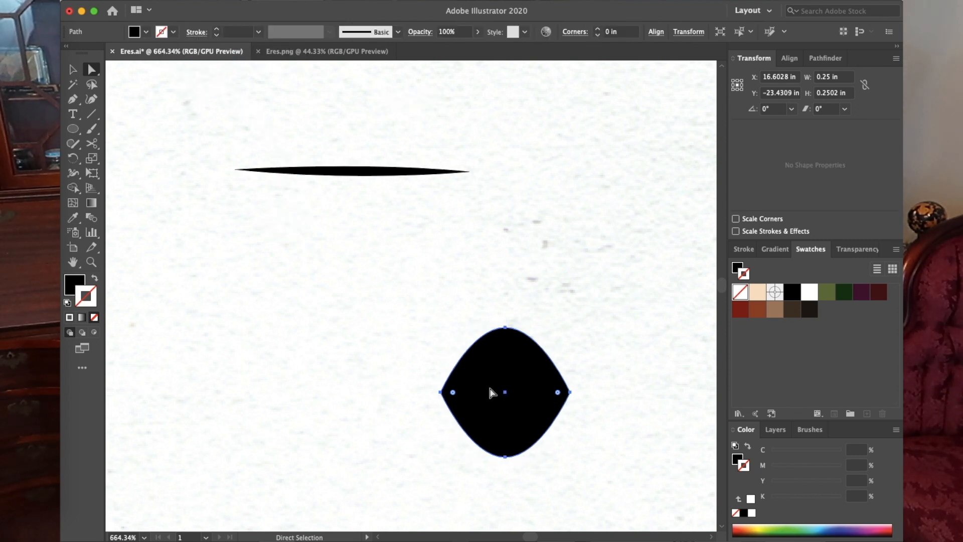
Set the pointed shape's height to 0.02 in and place it just beneath the longer tapered shape
left_click(819, 59)
left_click(757, 60)
double_click(827, 93)
type(".")
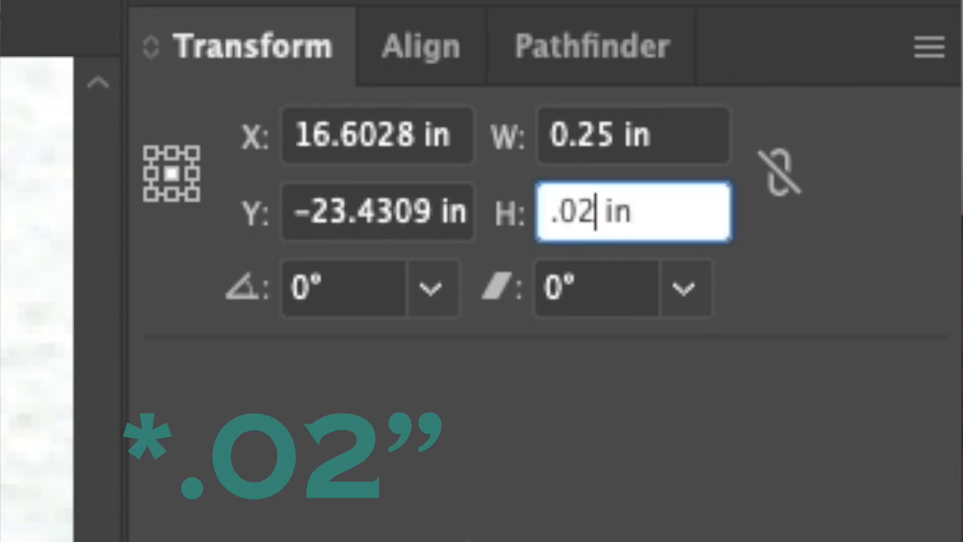
key("Return")
left_click_drag(360, 227, 402, 216)
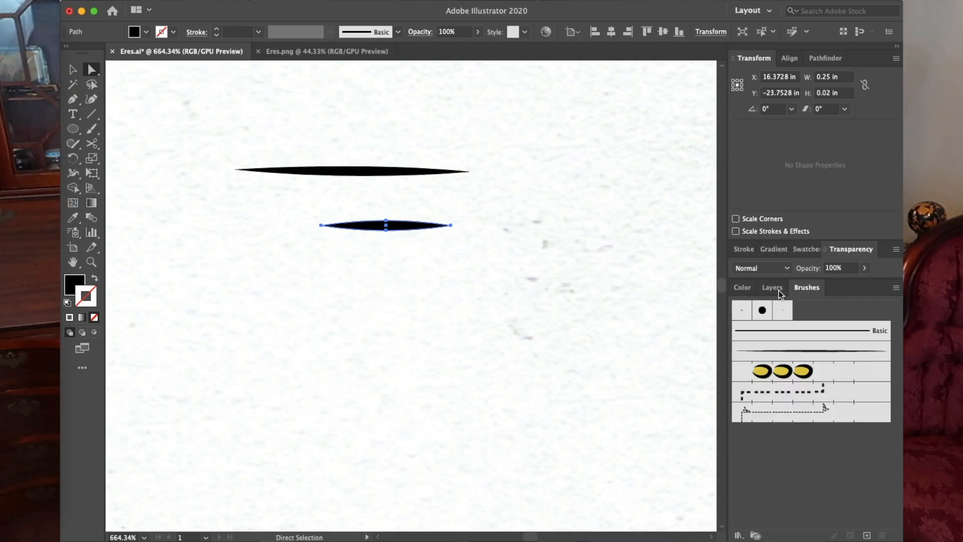
Create a new art brush from the flattened shape, keeping the default brush options
left_click(896, 288)
left_click(796, 286)
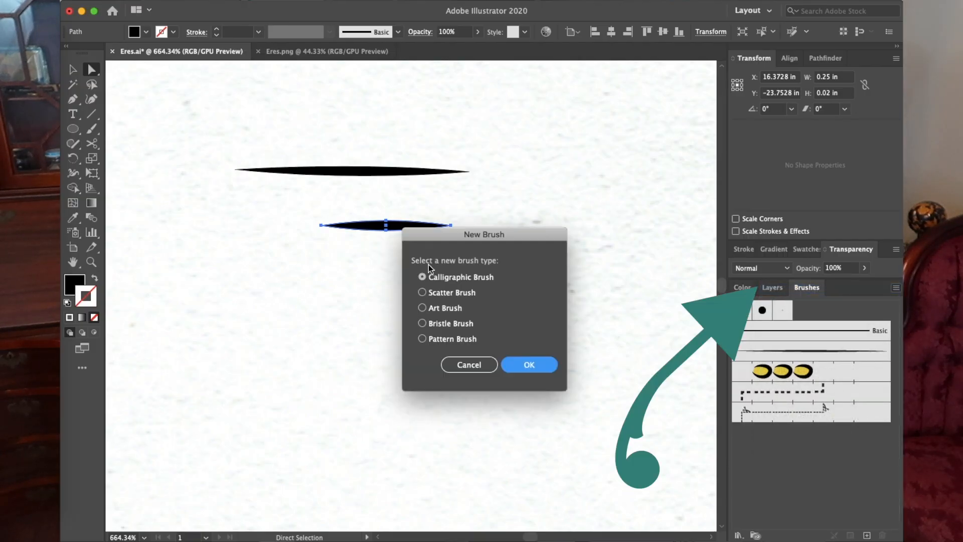
left_click(434, 309)
left_click(527, 365)
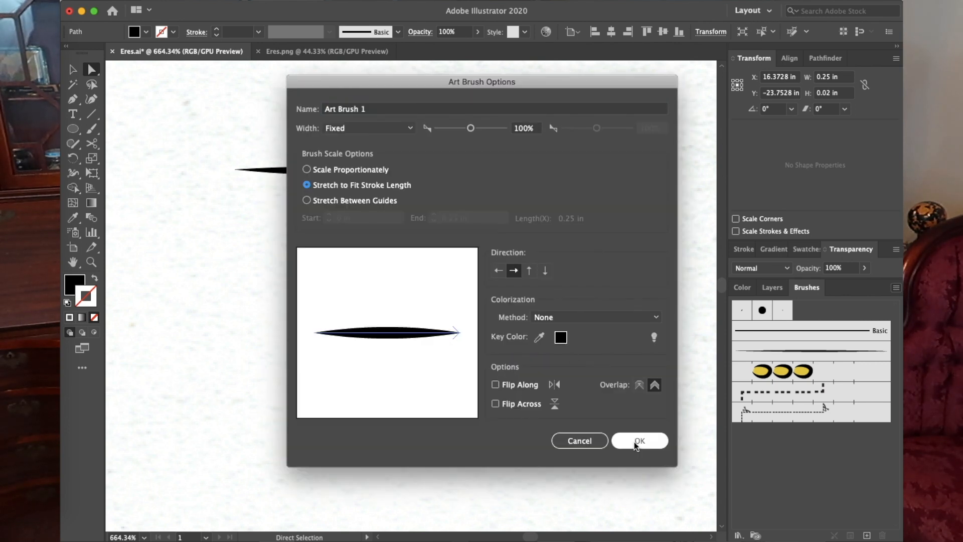
left_click(636, 444)
Paint three freehand trial strokes with the Paintbrush tool
left_click(92, 130)
left_click_drag(284, 414, 511, 253)
left_click_drag(478, 289, 233, 250)
left_click_drag(171, 201, 323, 161)
key("ctrl+minus")
key("ctrl+minus")
key("ctrl+minus")
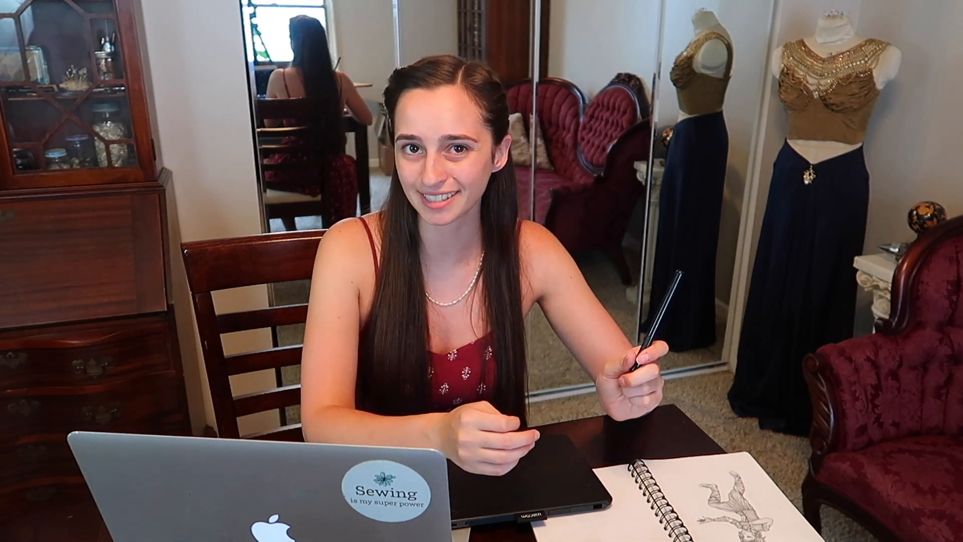
Trace the character's nose, brow and eye with brush strokes on the clothes layer, fine-tuning the iris curve
left_click_drag(482, 301, 478, 322)
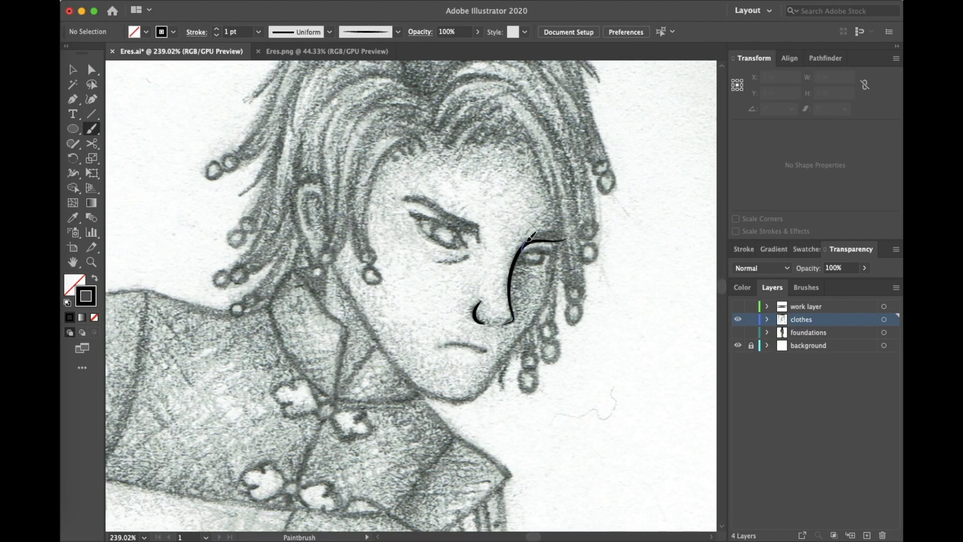
scroll(529, 237, "up", 5)
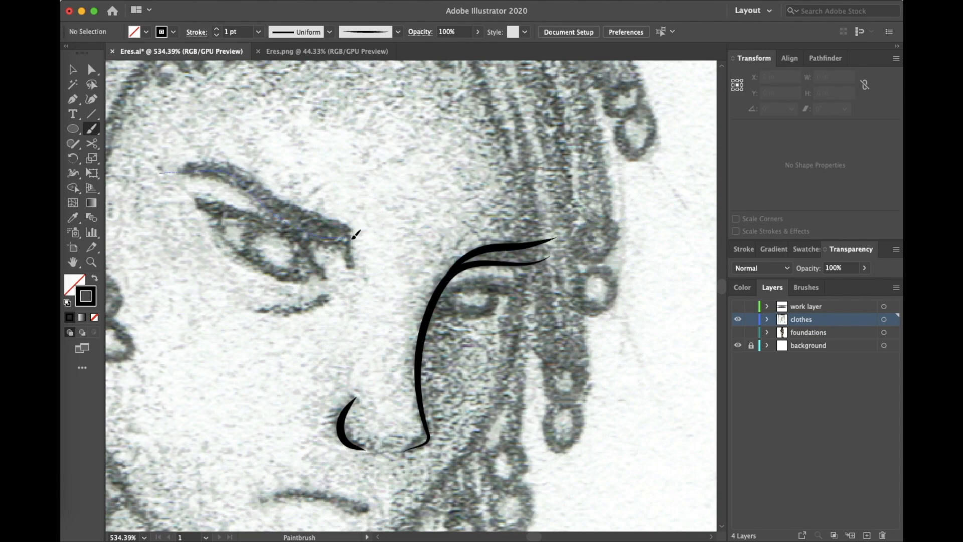
left_click_drag(321, 232, 270, 209)
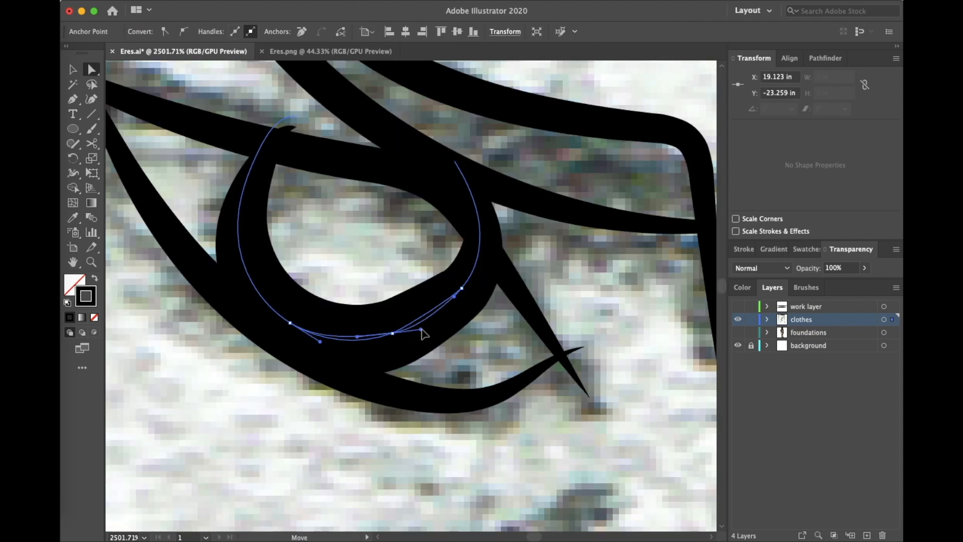
left_click_drag(423, 333, 425, 342)
key("super+z")
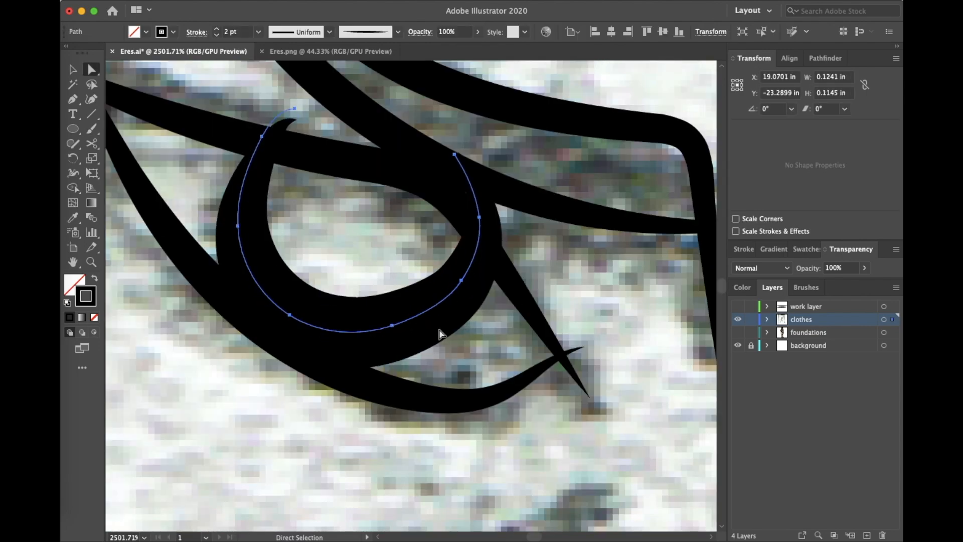
Trace the face's jawline and the neck line with brush strokes
scroll(427, 341, "down", 5)
key("b")
left_click_drag(387, 312, 273, 333)
scroll(685, 358, "right", 10)
left_click_drag(429, 276, 272, 299)
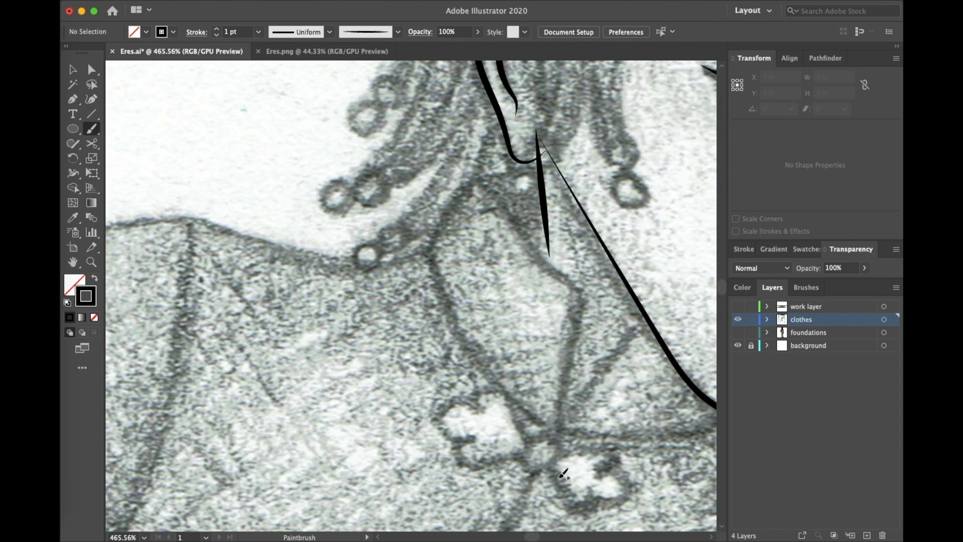
Trace the vest's collar edges and neckline over the pencil sketch with brush strokes
left_click_drag(421, 307, 468, 169)
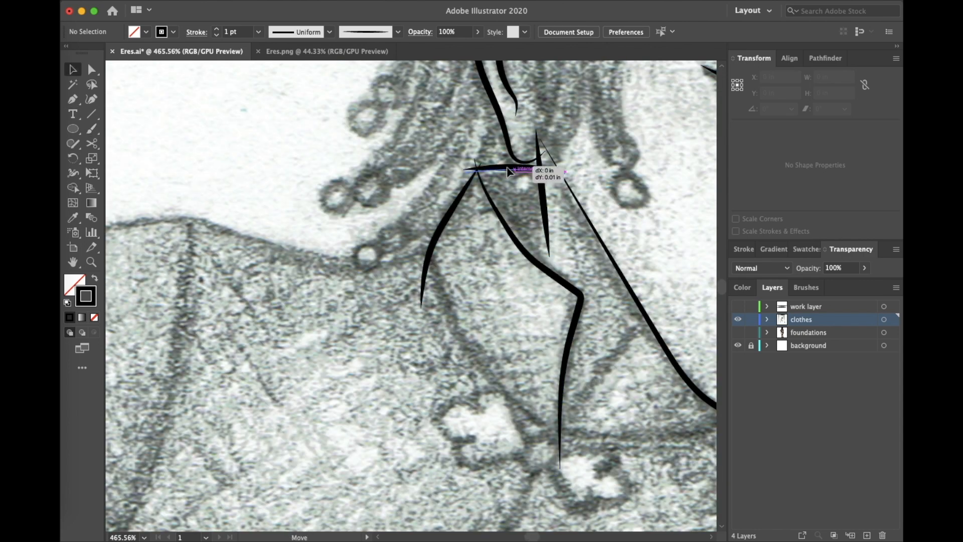
key("b")
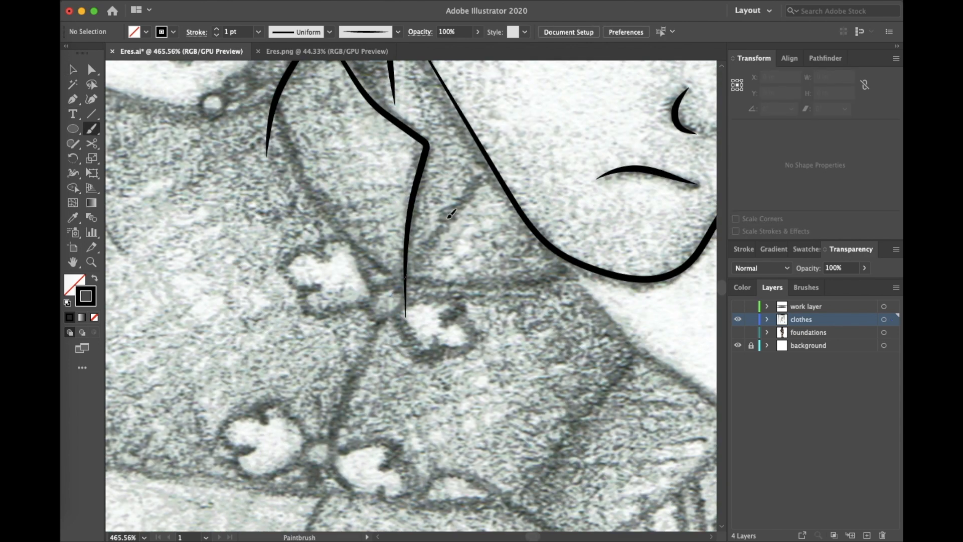
left_click_drag(302, 150, 577, 271)
scroll(412, 251, "down", 4)
left_click_drag(412, 143, 379, 178)
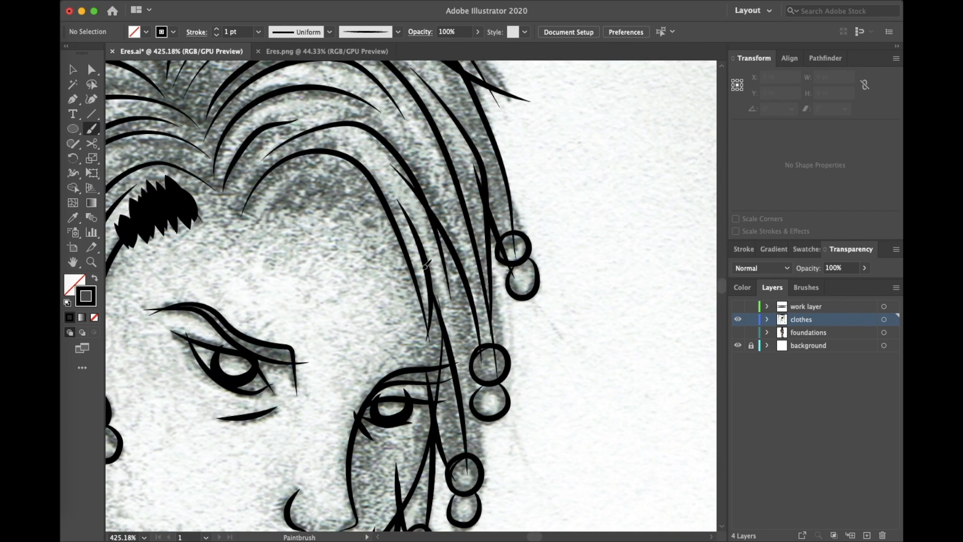
Trace the knuckles and fingers of the fist held at the chest
left_click(216, 30)
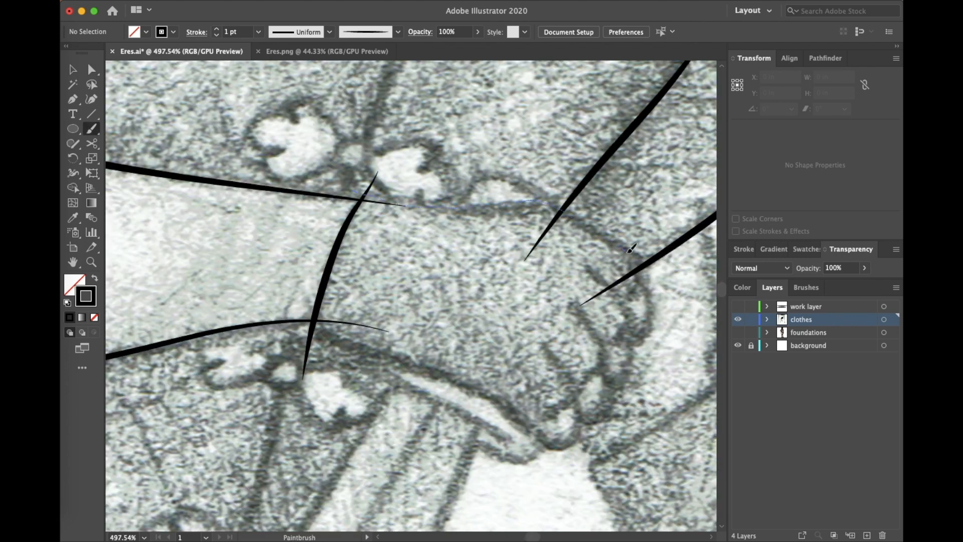
mouse_move(630, 249)
left_mouse_down()
mouse_move(583, 365)
mouse_move(584, 389)
left_mouse_up()
left_click_drag(529, 344, 525, 418)
left_click_drag(571, 414, 609, 393)
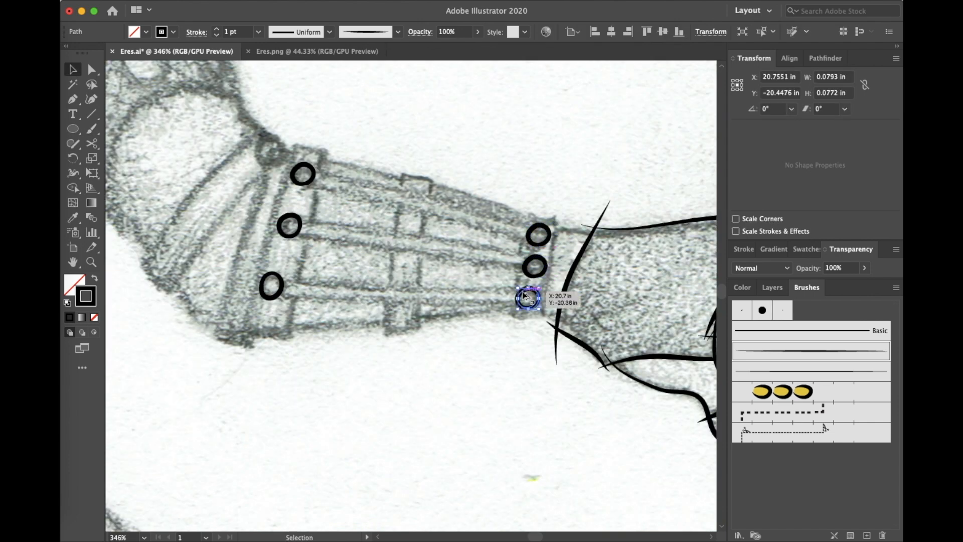
Draw straight lacing lines joining the three pairs of rings on the forearm guard
mouse_move(296, 221)
left_mouse_down()
mouse_move(527, 261)
mouse_move(535, 273)
left_mouse_up()
left_click_drag(303, 173, 539, 235)
left_click_drag(271, 282, 533, 292)
key("b")
key("super+shift+a")
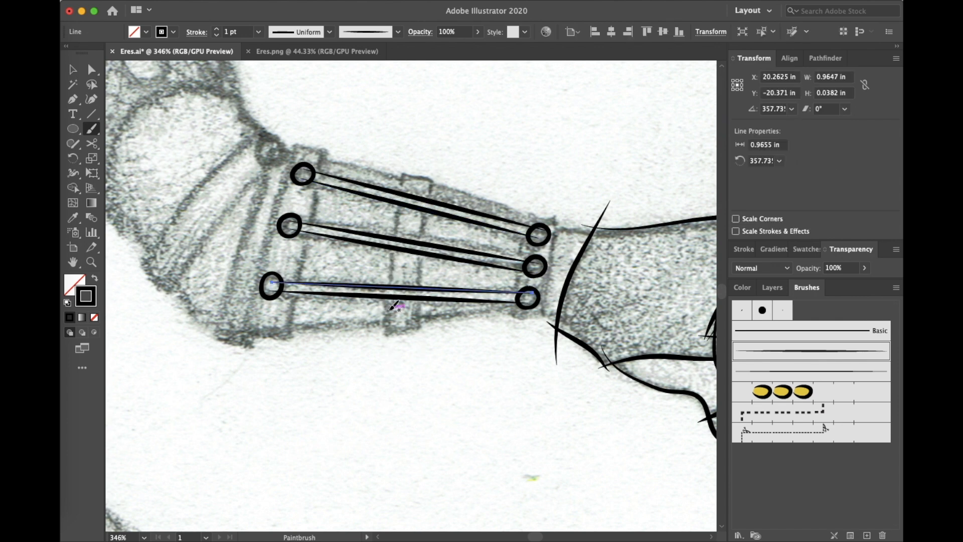
Trace the edges of the strap crossing the middle of the forearm guard
left_click_drag(406, 147, 392, 364)
left_click_drag(441, 162, 421, 357)
left_click_drag(239, 377, 239, 378)
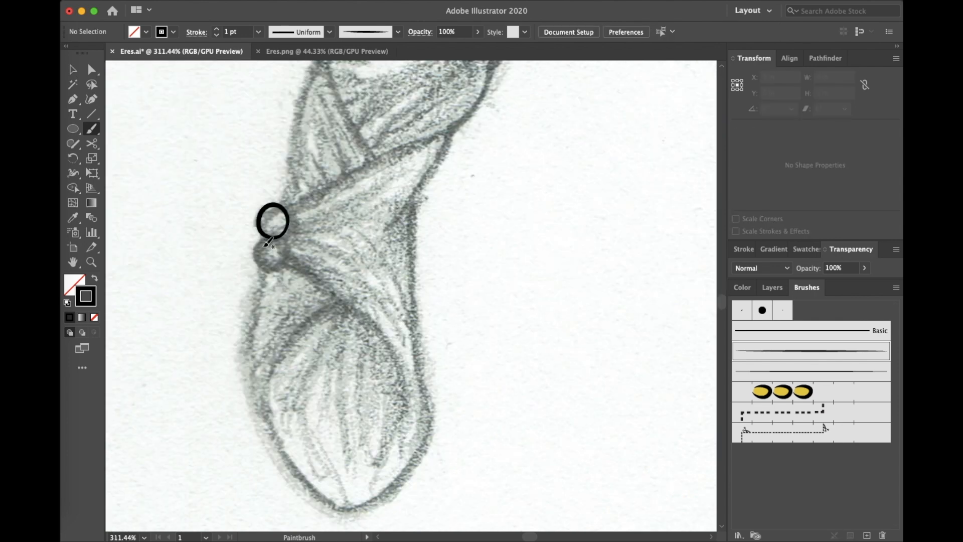
Trace the outline and overlapping wrap edges of the pointed foot below the ankle rings
left_click_drag(343, 179, 483, 131)
left_click_drag(450, 104, 382, 233)
left_click_drag(259, 258, 407, 173)
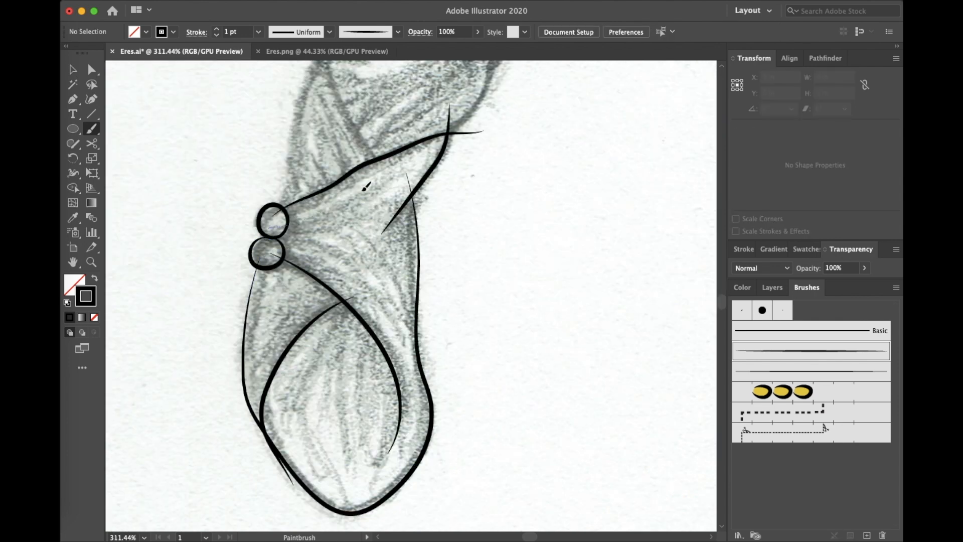
Add fabric crease strokes radiating from the ankle rings across the foot wraps
left_click_drag(269, 227, 391, 167)
left_click_drag(265, 245, 397, 316)
left_click_drag(271, 243, 357, 258)
left_click_drag(362, 227, 400, 298)
left_click_drag(271, 227, 345, 223)
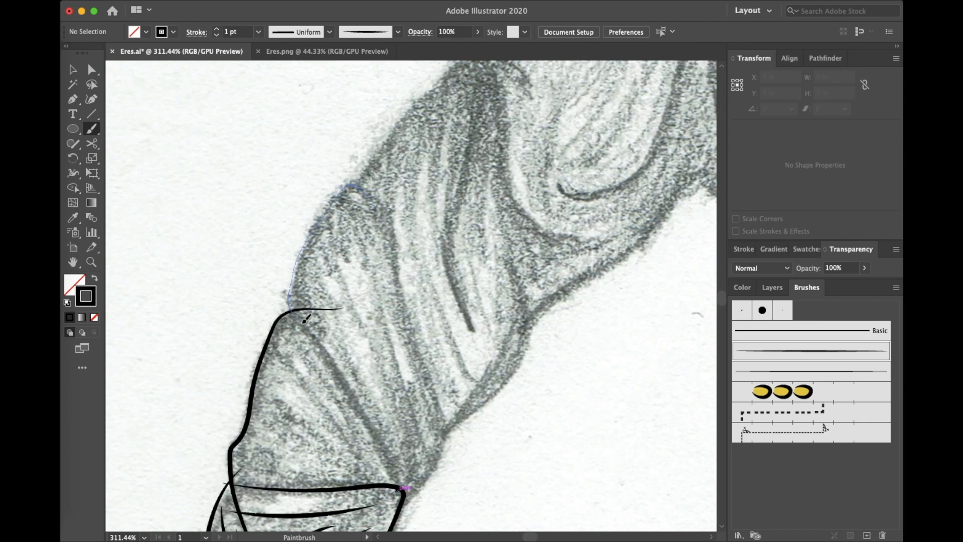
Trace the next calf wrap's outer edge and add crease lines to the wrap below it
left_click_drag(289, 309, 374, 207)
left_click_drag(291, 346, 380, 484)
left_click_drag(278, 384, 371, 485)
left_click_drag(396, 487, 271, 450)
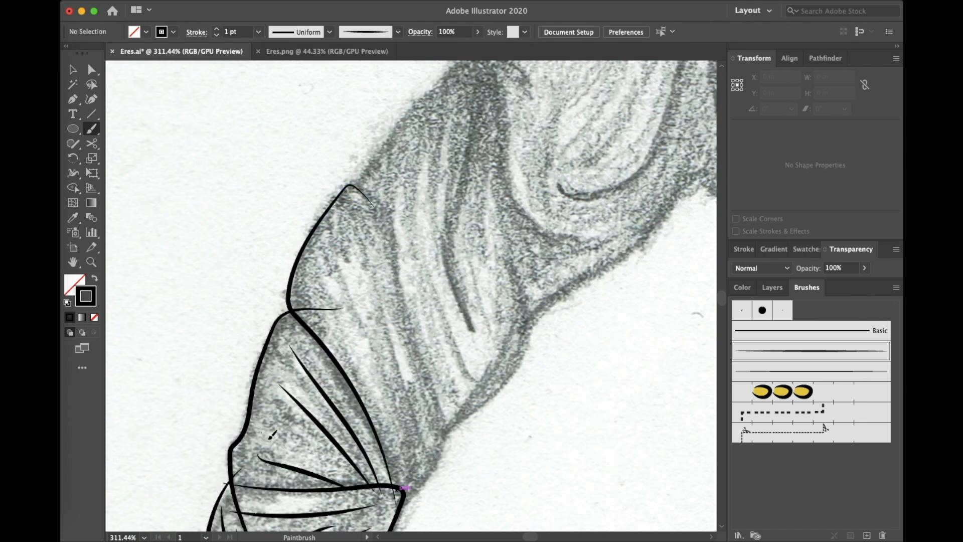
Trace the folds and creases of the upper leg wraps below the knee
left_click_drag(445, 446, 385, 259)
left_click_drag(375, 279, 430, 467)
left_click_drag(374, 362, 420, 494)
left_click_drag(331, 184, 371, 271)
left_click_drag(326, 202, 329, 209)
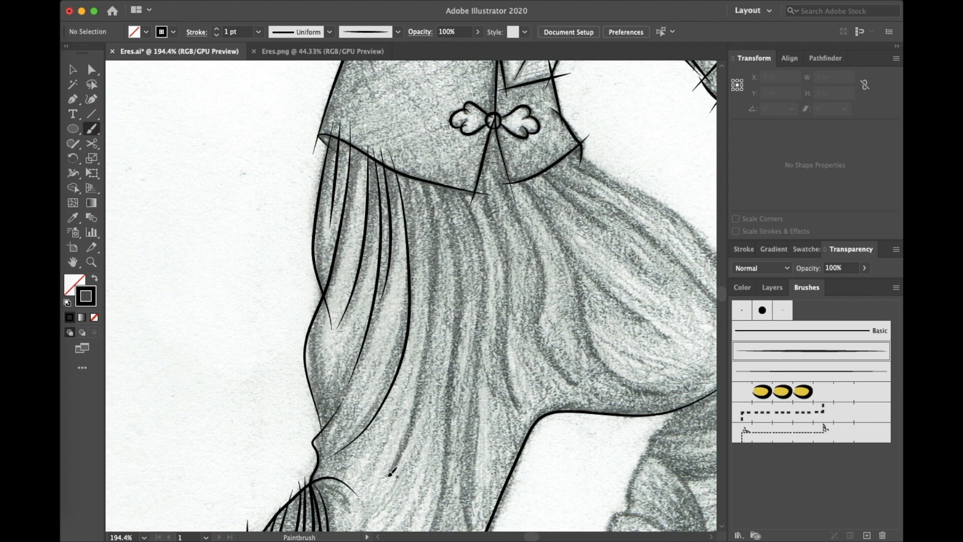
Trace the long vertical folds of the trousers hanging below the vest hem
left_click_drag(390, 476, 408, 165)
left_click_drag(433, 296, 402, 122)
left_click_drag(570, 250, 420, 189)
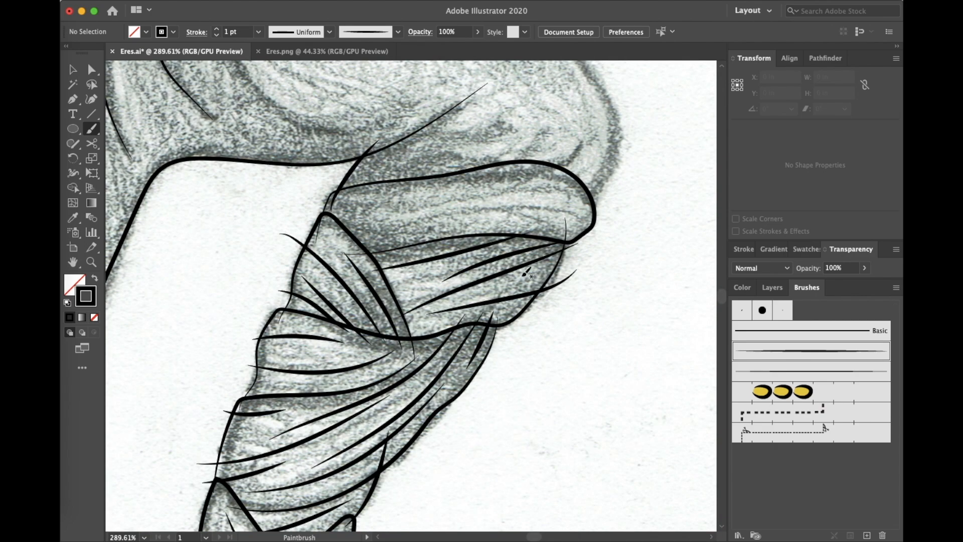
Add crease strokes to the wraps just below the bent knee of the front leg
left_click_drag(327, 290, 550, 269)
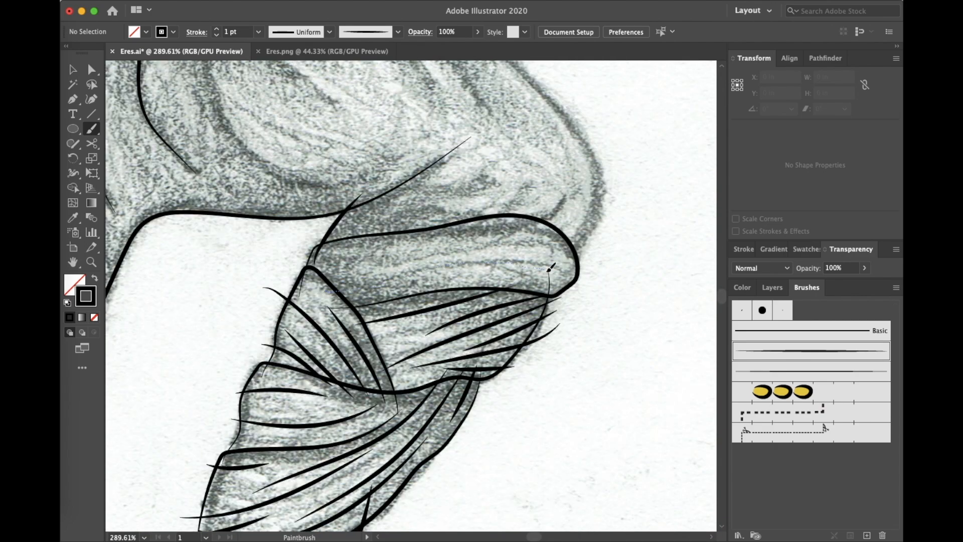
scroll(529, 305, "up", 4)
left_click_drag(537, 326, 562, 294)
left_click_drag(301, 338, 482, 277)
Trace the outer contour of the trousers over the front leg's bent knee and thigh
scroll(501, 301, "up", 5)
left_click_drag(604, 495, 389, 218)
scroll(351, 175, "up", 3)
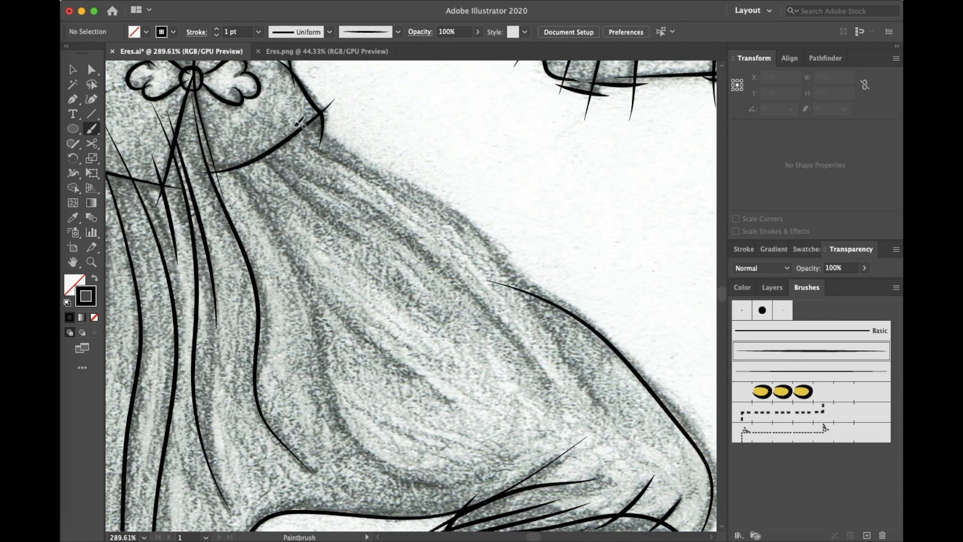
Expand the appearance of all the traced strokes and divide the overlapping shapes with Pathfinder Divide
key("super+minus")
key("super+minus")
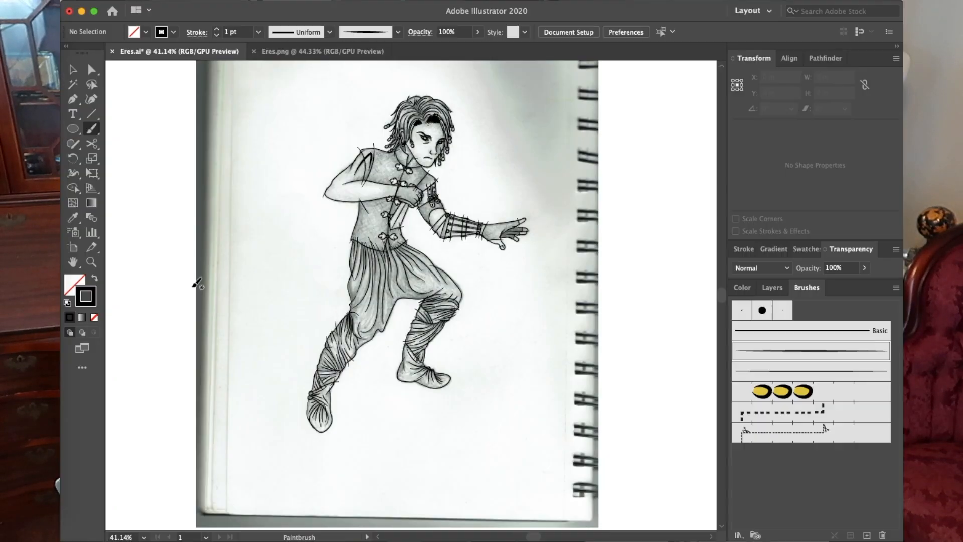
key("super+a")
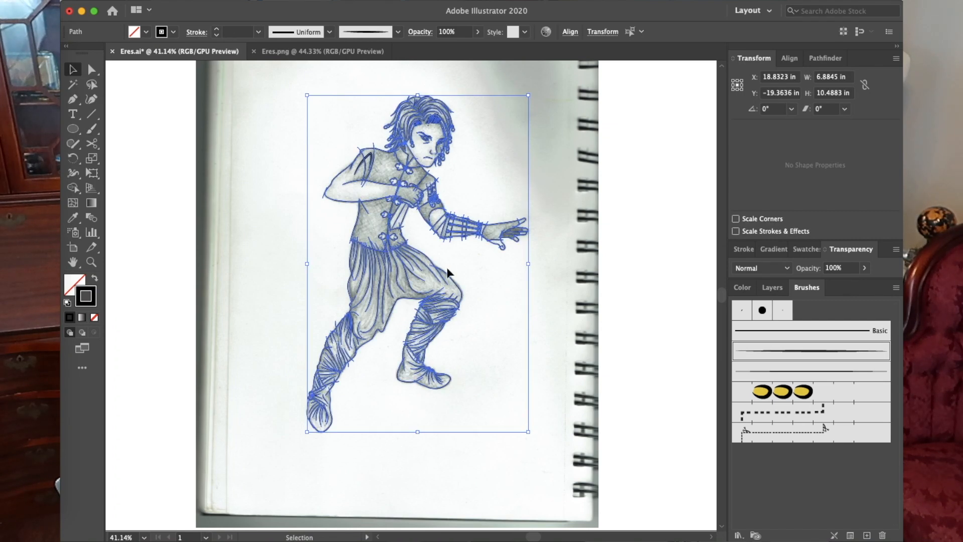
left_click(164, 2)
left_click(196, 140)
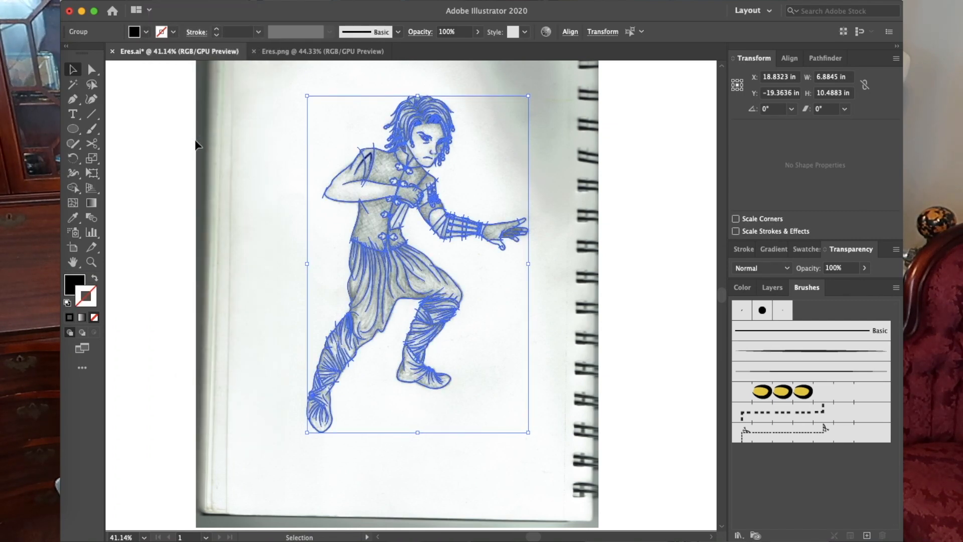
left_click(814, 59)
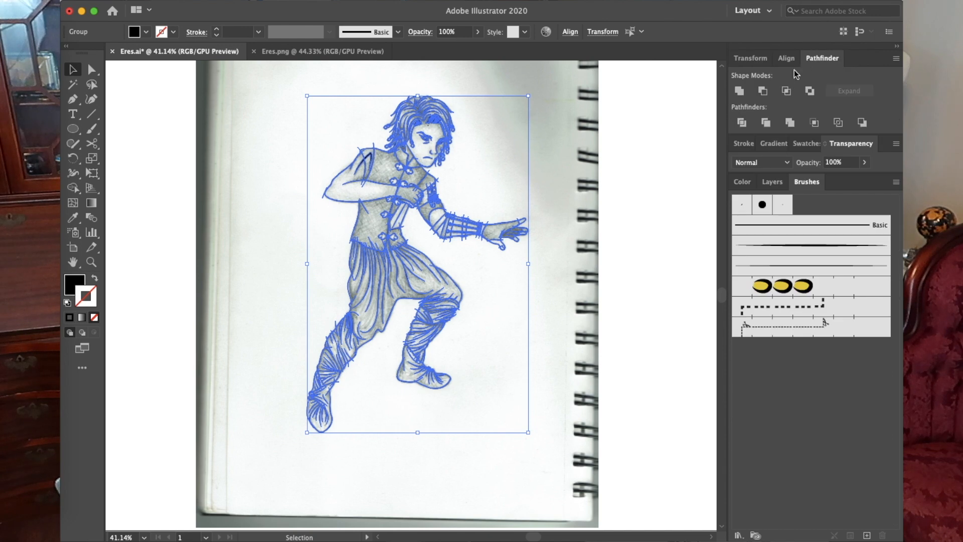
left_click(744, 123)
Pick an unfilled path inside the clothes layer's divided group and select all paths that match it
left_click(773, 182)
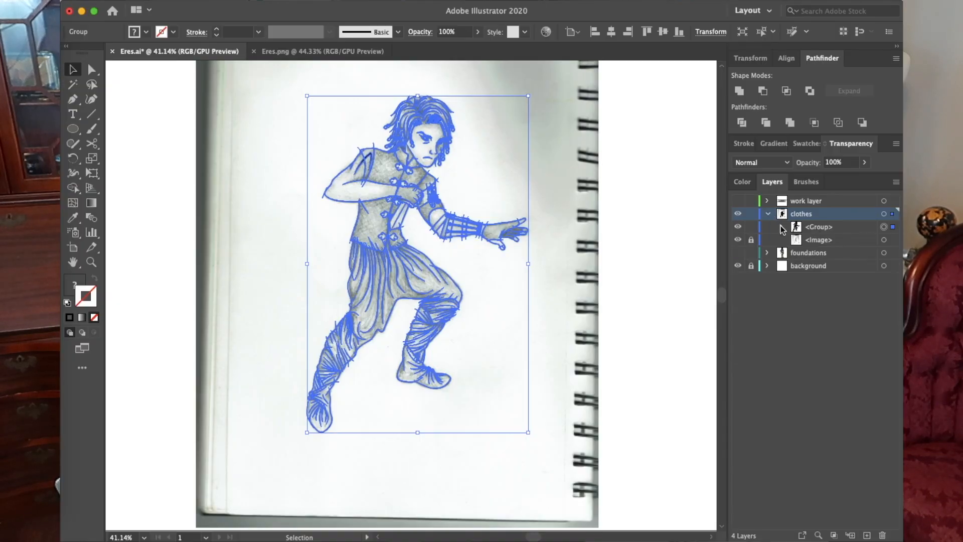
left_click(781, 227)
left_click_drag(895, 214, 886, 522)
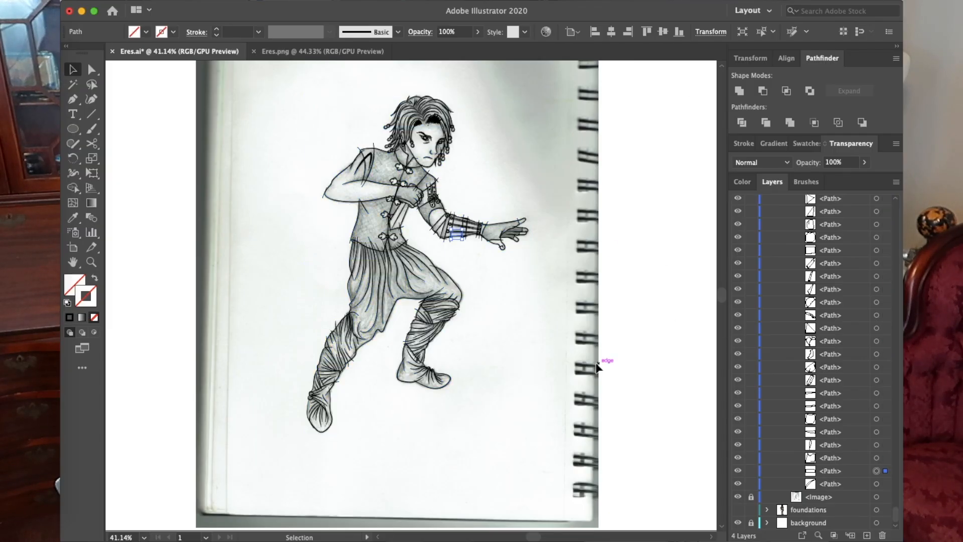
left_click(232, 1)
mouse_move(323, 106)
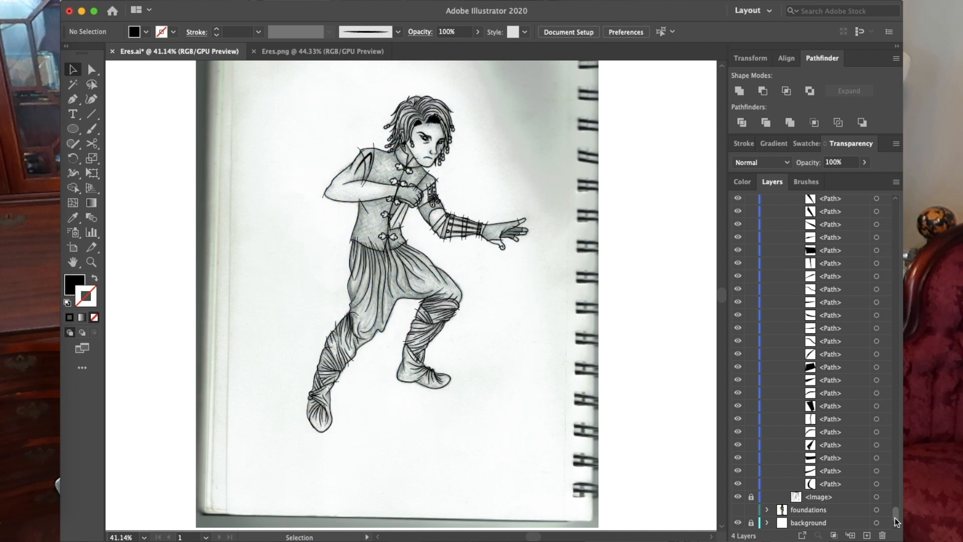
Collapse the divided line art group inside the clothes layer
left_click_drag(895, 518, 896, 201)
left_click(781, 227)
left_click(782, 227)
left_click(781, 227)
Delete the overhanging stroke ends along the forearm bracer's lower edge near the elbow
scroll(450, 228, "up", 10)
key("a")
left_click_drag(346, 436, 458, 367)
key("Delete")
left_click(463, 359)
key("Delete")
left_click(449, 185)
key("Delete")
left_click(176, 246)
key("Delete")
left_click(252, 298)
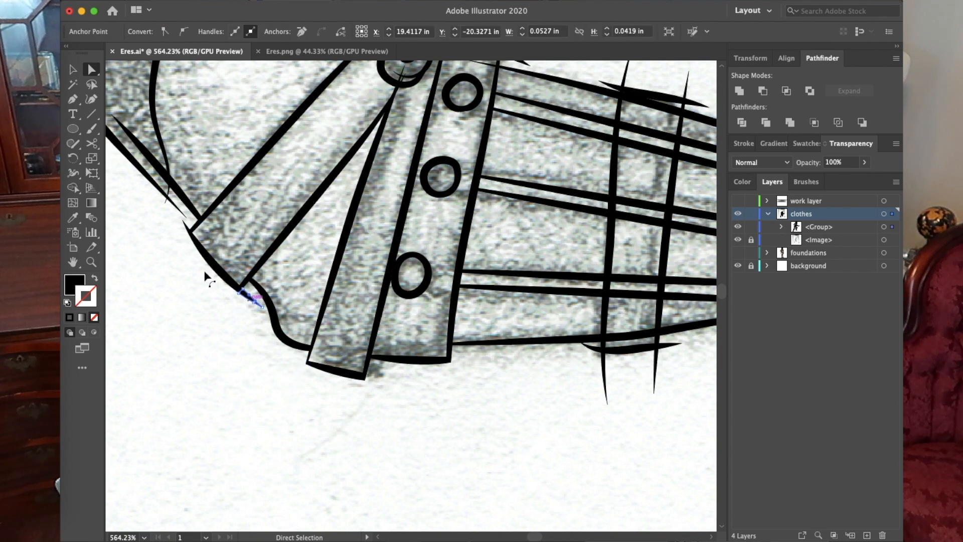
key("Delete")
Delete the stray stroke tips around the elbow where the upper arm guard meets the bracer
left_click_drag(205, 272, 455, 490)
left_click(437, 441)
key("Delete")
left_click(388, 363)
key("Delete")
left_click(262, 184)
key("Delete")
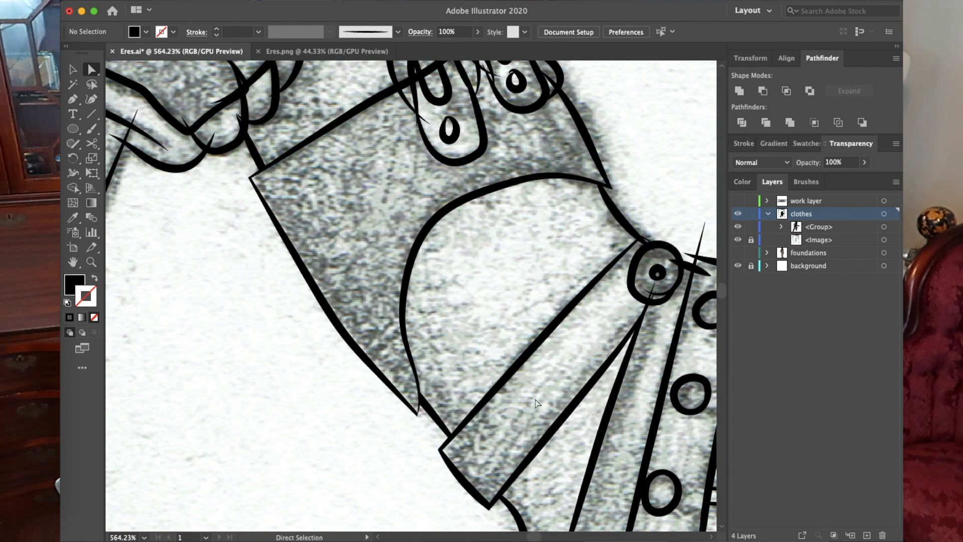
Remove the overshooting stroke ends around the straps and buckles of the upper arm guard
scroll(605, 315, "up", 5)
left_click(525, 236)
key("Delete")
left_click(442, 209)
key("Delete")
left_click(381, 291)
key("Delete")
Delete the excess stroke tips between the upper arm guard and the clenched fist
scroll(444, 383, "down", 5)
left_click_drag(602, 386, 402, 358)
left_click(544, 369)
key("Delete")
scroll(452, 391, "up", 5)
left_click(518, 342)
key("Delete")
left_click_drag(521, 432, 511, 201)
key("Delete")
left_click(510, 411)
key("Delete")
left_click(389, 138)
key("Delete")
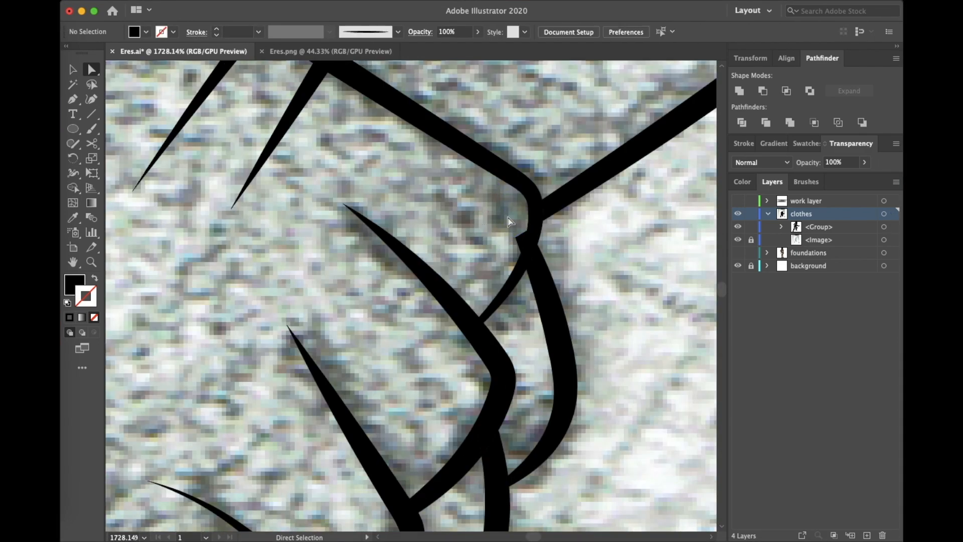
Clean off the crossing stroke ends on the gloved fist's knuckles and fingers
scroll(510, 219, "down", 5)
left_click(444, 346)
key("Delete")
left_click(465, 335)
key("Delete")
left_click(334, 427)
key("Delete")
left_click(391, 236)
key("Delete")
left_click(506, 223)
Remove the stray line ends from the fist's edge toward the vest closures
scroll(452, 375, "up", 5)
left_click(329, 187)
key("Delete")
left_click(355, 158)
key("Delete")
left_click(371, 226)
key("Delete")
scroll(451, 251, "down", 5)
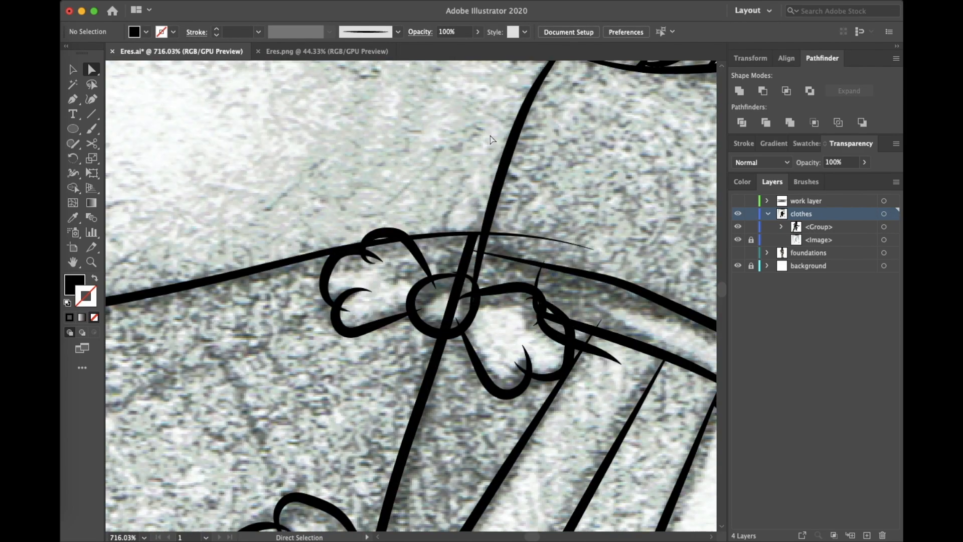
Delete the overlapping stroke ends around the frog closure beneath the forearm and glove cuff
scroll(480, 275, "up", 2)
left_click(586, 450)
key("Delete")
scroll(573, 338, "up", 5)
left_click(503, 210)
key("Delete")
left_click(326, 366)
key("Delete")
left_click(408, 71)
key("Delete")
scroll(372, 348, "down", 5)
Delete the overhanging stroke ends across the rest of the costume line work
left_click(582, 384)
key("Delete")
scroll(412, 296, "right", 5)
scroll(402, 273, "up", 3)
left_click(401, 409)
key("Delete")
left_click(577, 238)
key("Delete")
scroll(411, 296, "down", 5)
left_click(556, 236)
key("Delete")
scroll(553, 161, "up", 5)
left_click(497, 235)
key("Delete")
left_click(554, 136)
key("Delete")
left_click(598, 125)
key("Delete")
left_click(504, 291)
key("Delete")
Delete the last stray stroke end and hide the scanned sketch image in the clothes layer
scroll(506, 209, "down", 5)
scroll(411, 320, "up", 5)
scroll(411, 296, "right", 5)
left_click(479, 389)
key("Delete")
scroll(552, 402, "down", 8)
left_click(739, 240)
scroll(557, 331, "down", 1)
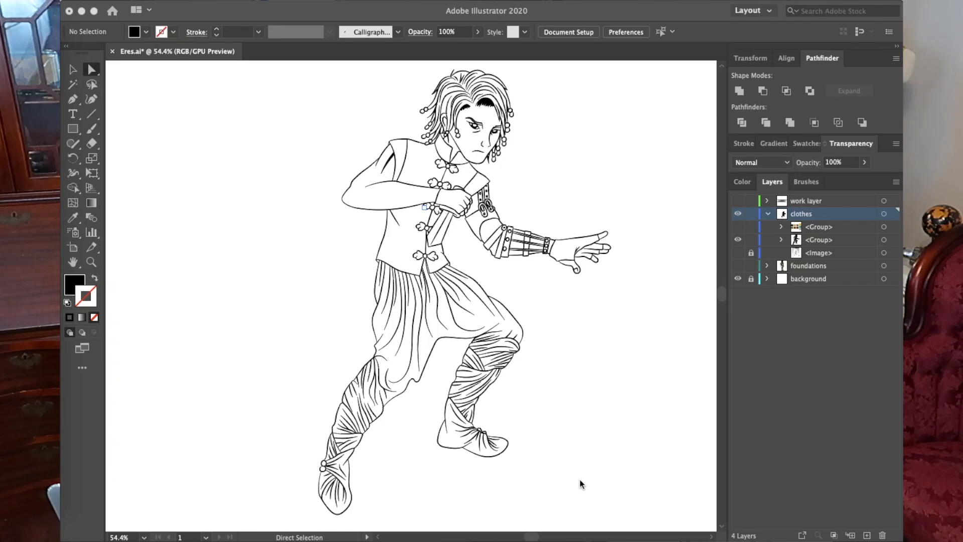
Paste two copies of the cleaned line art group in place at the top of the clothes layer
left_click(892, 240)
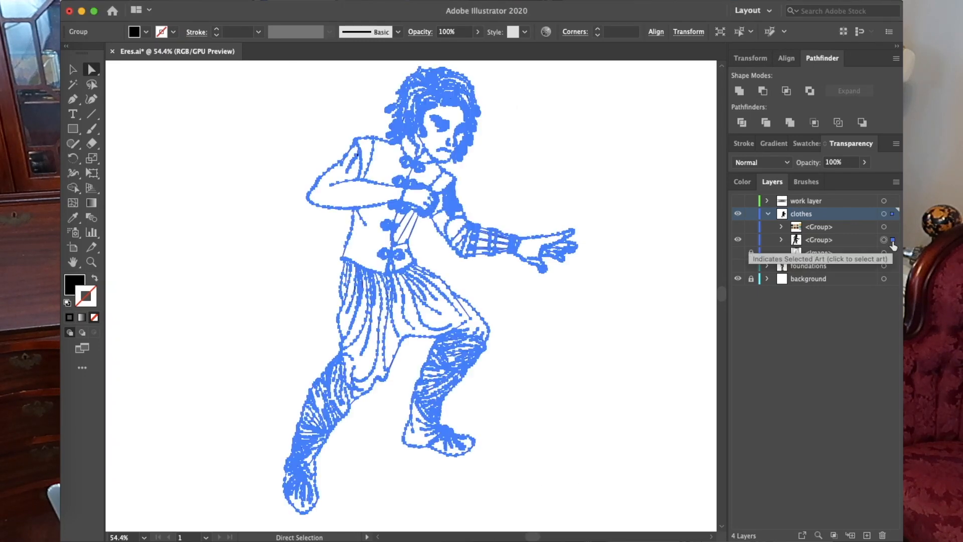
key("super+shift+v")
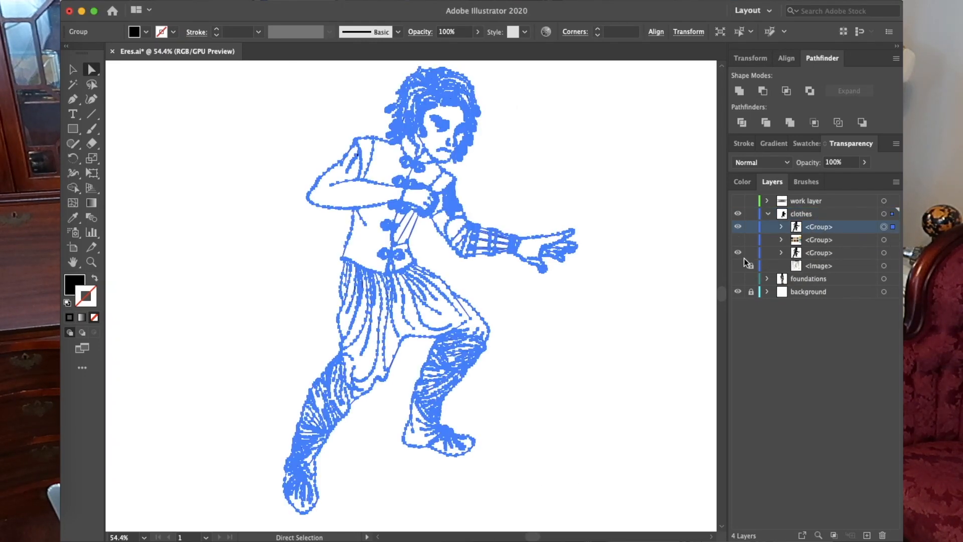
key("super+shift+v")
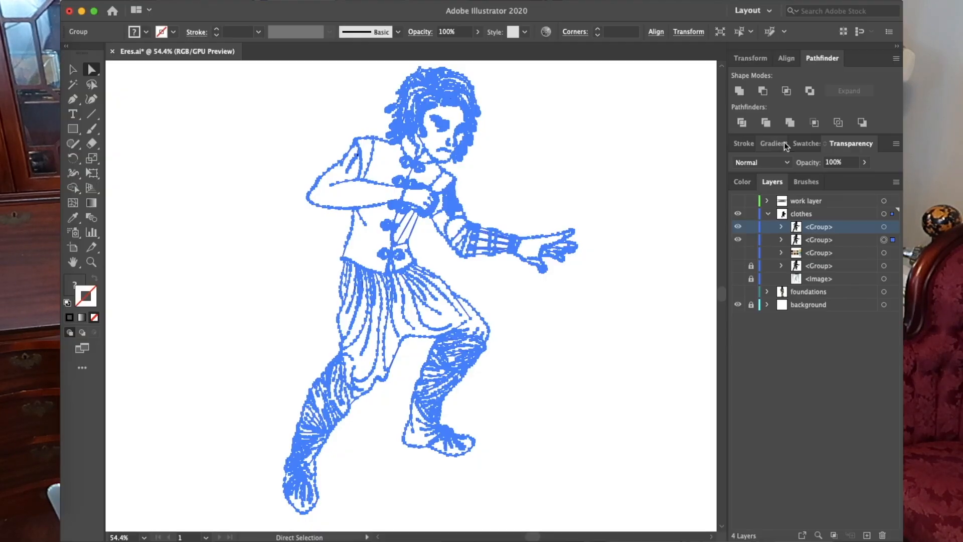
Apply the olive green swatch to the figure copy beneath the top line art, with the fill as the active color
left_click(806, 145)
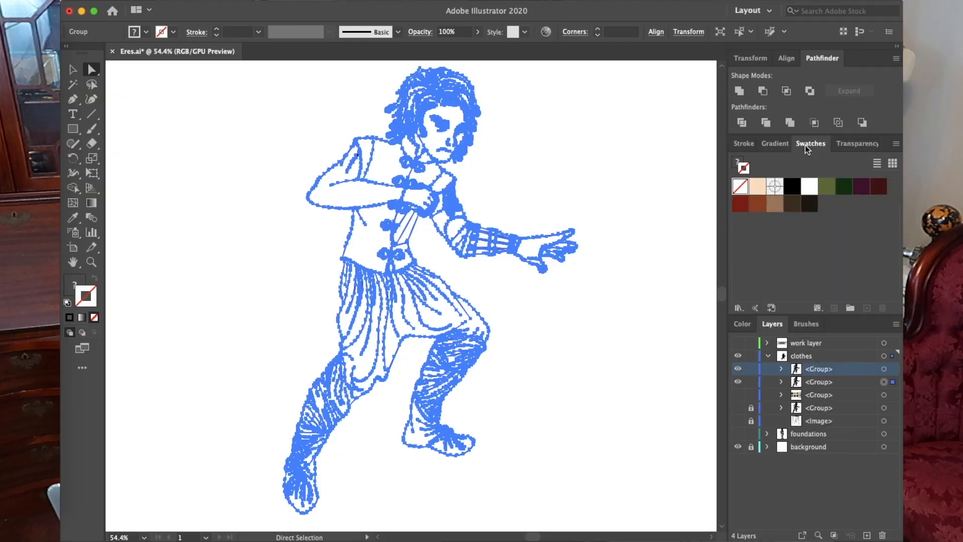
left_click(827, 187)
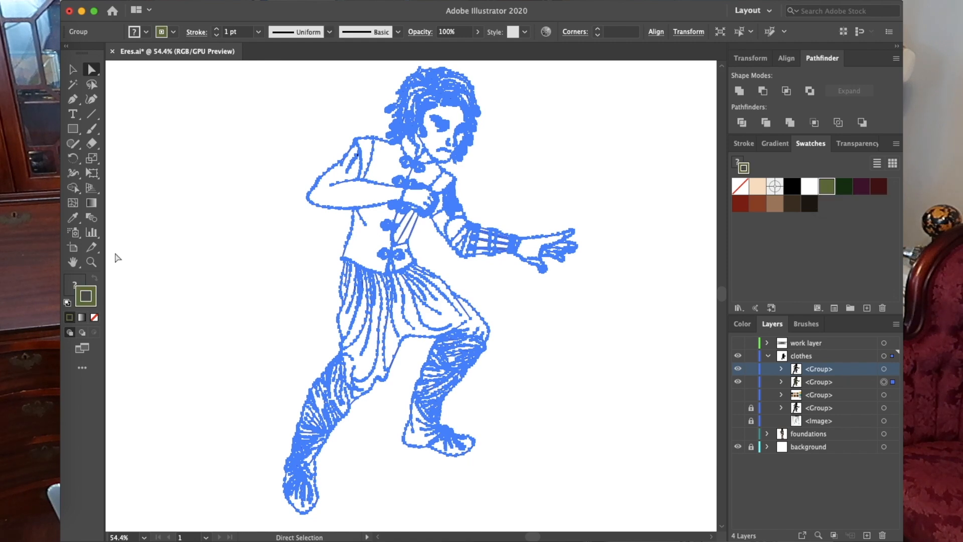
left_click(71, 284)
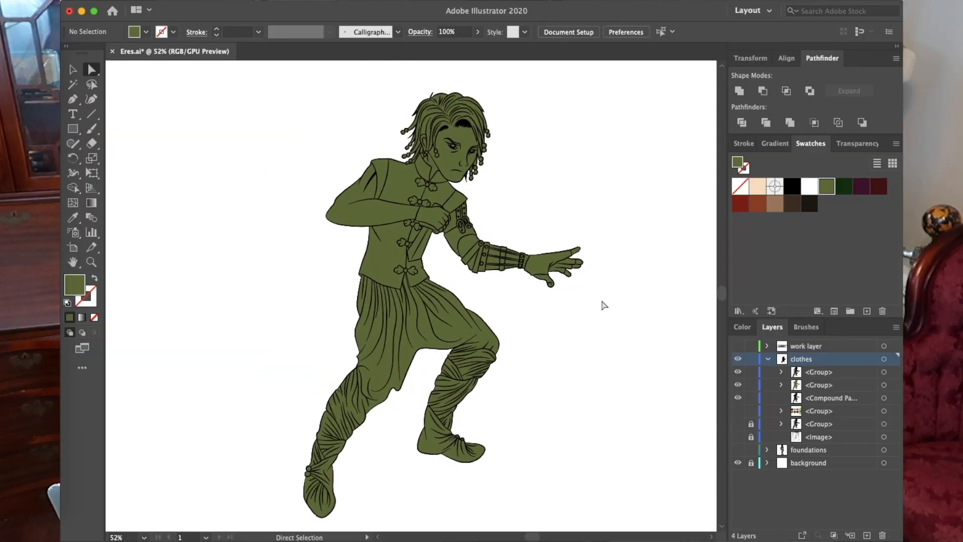
Select the group of palette squares beside the figure and place a copy above the original set
scroll(271, 298, "down", 4)
left_click(271, 298)
scroll(271, 298, "left", 5)
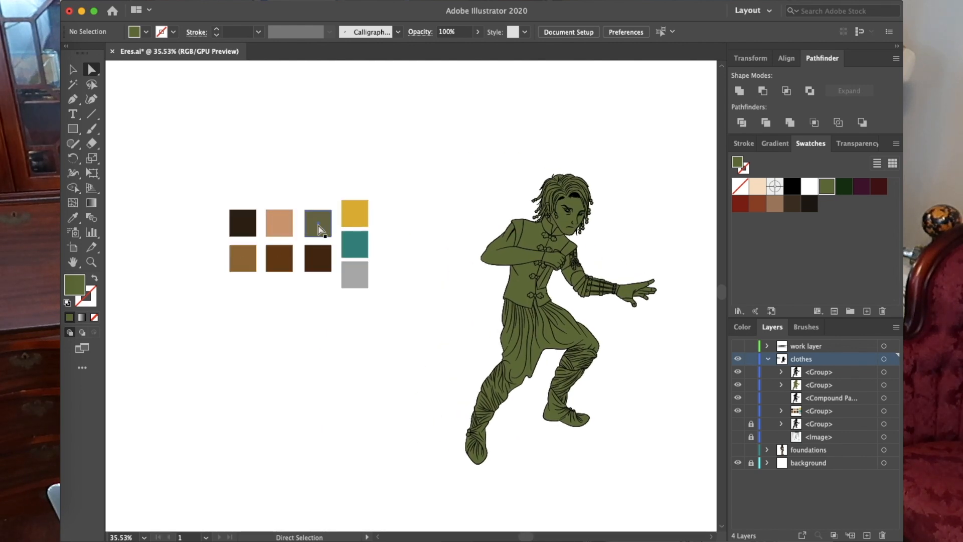
left_click_drag(216, 184, 391, 325)
scroll(391, 325, "down", 2)
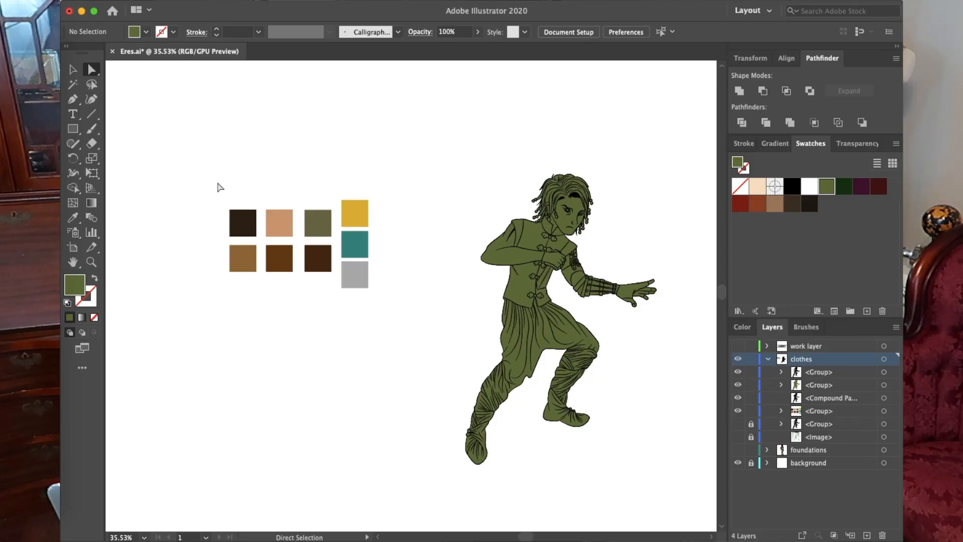
left_click_drag(218, 187, 394, 323)
scroll(394, 323, "down", 2)
scroll(393, 324, "down", 1)
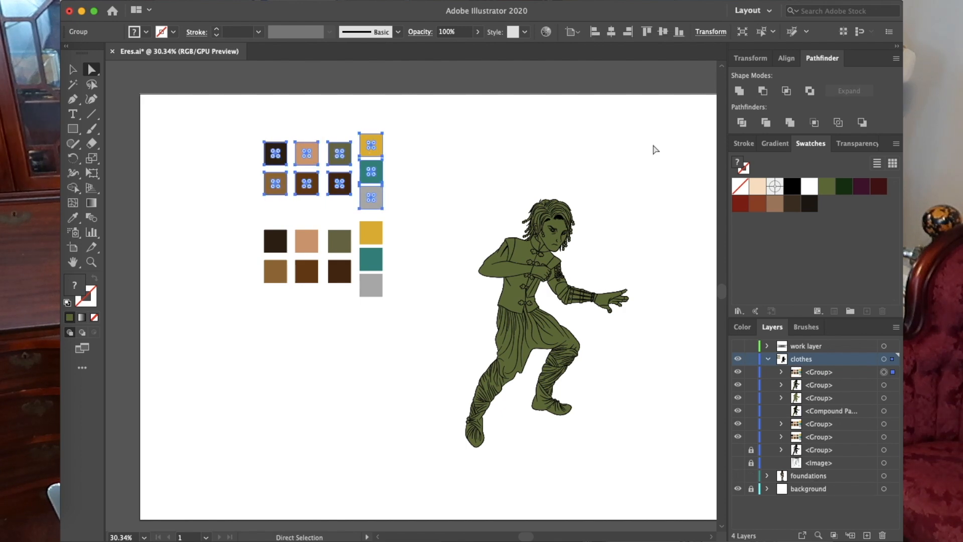
Set the blending mode of the upper palette copy to Screen
left_click(855, 145)
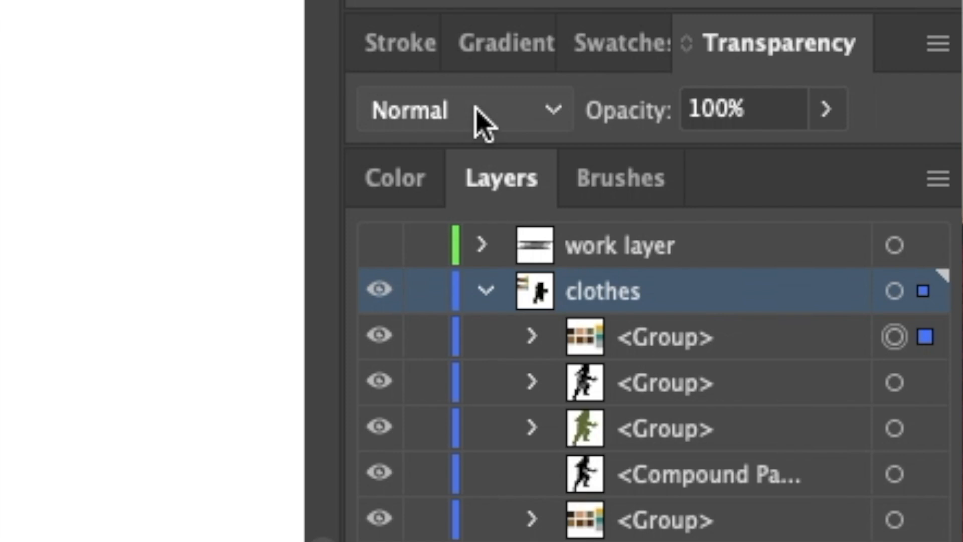
left_click(483, 123)
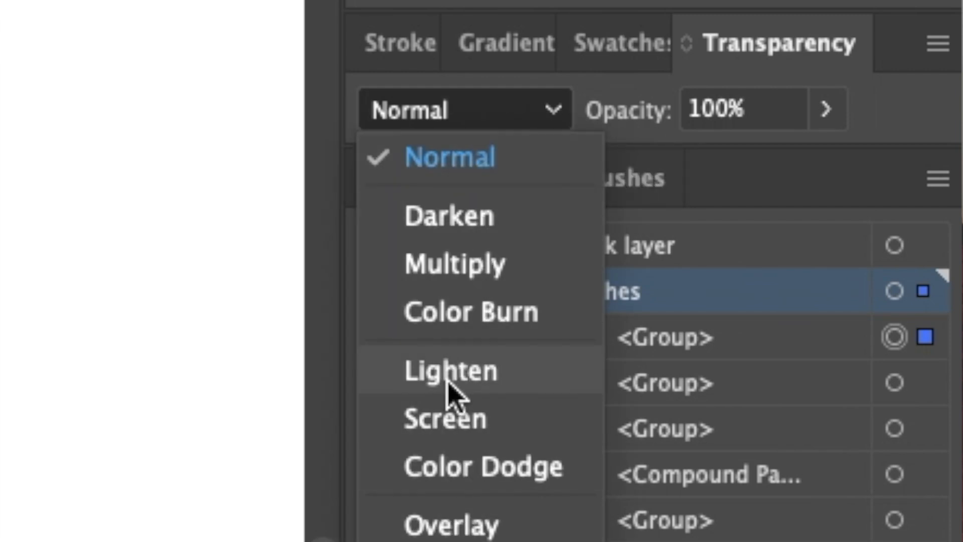
left_click(441, 431)
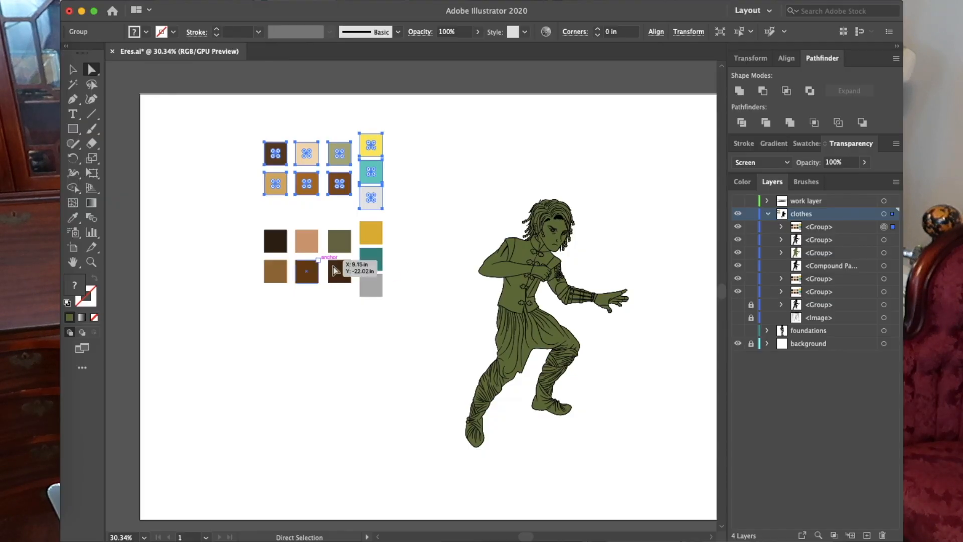
Duplicate the original palette squares below the set and change the copy's blending mode to Multiply
left_click_drag(304, 240, 303, 330)
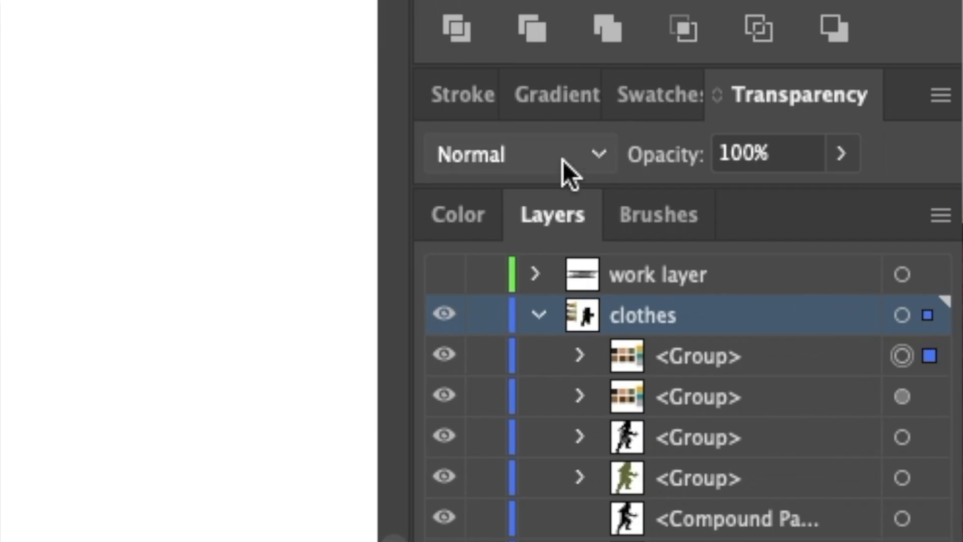
left_click(769, 162)
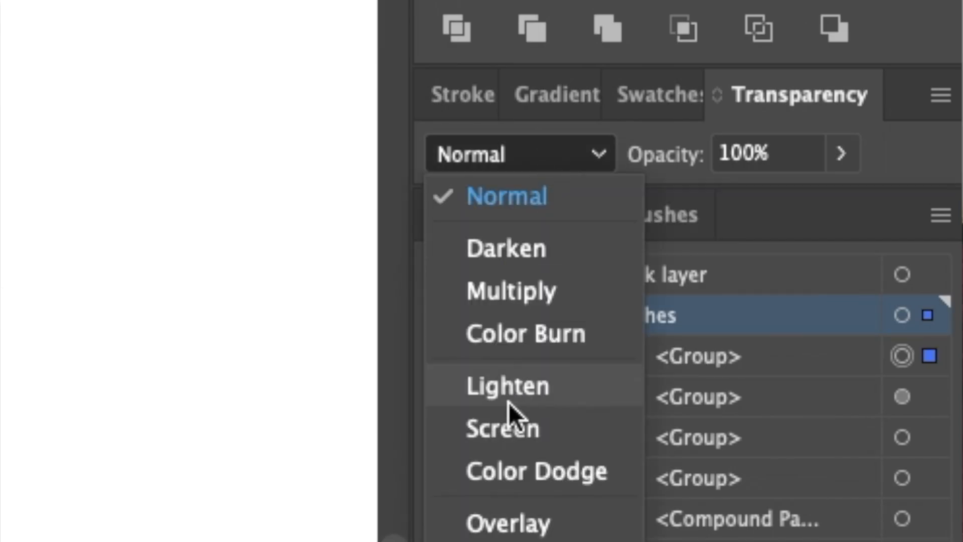
left_click(496, 294)
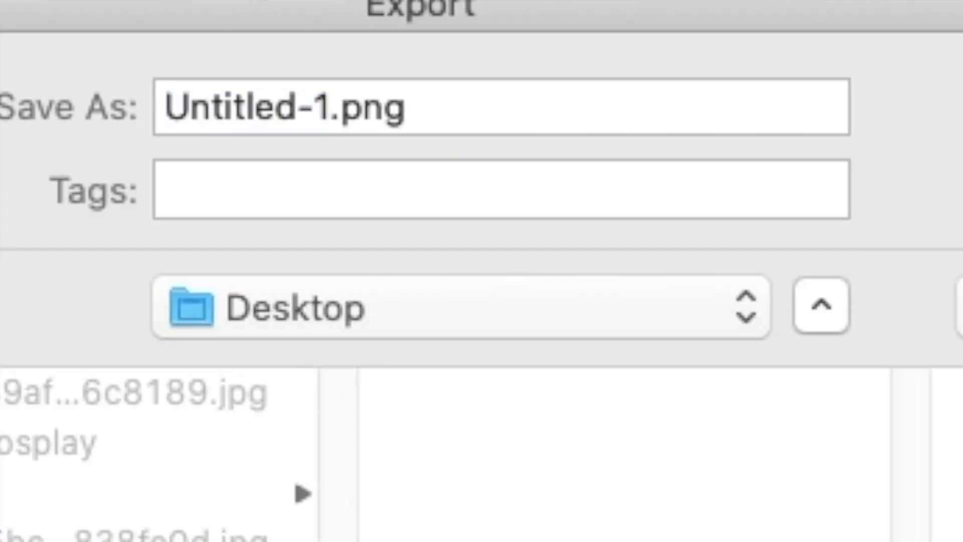
Export the palette as palette.png at High (300 ppi) with a transparent background, and view the exported image
left_click(230, 103)
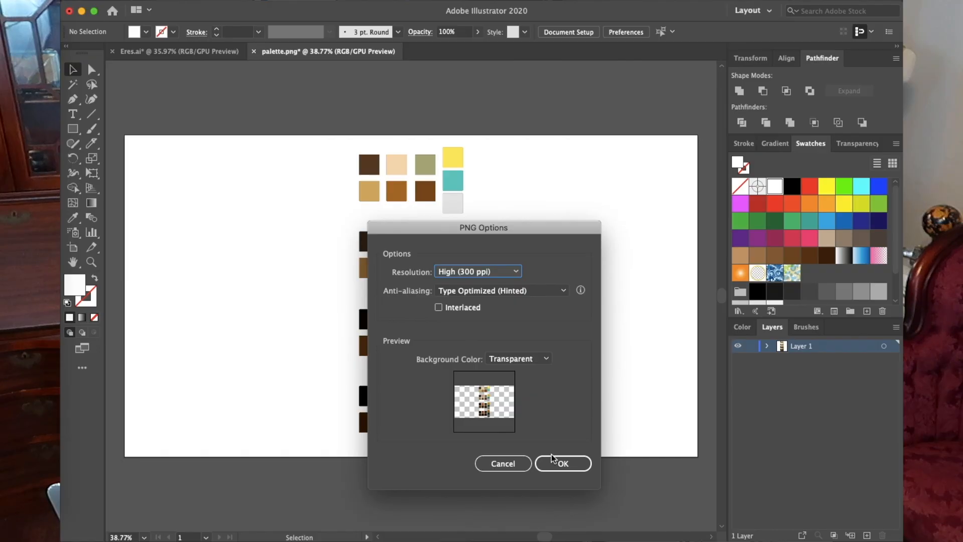
left_click(556, 462)
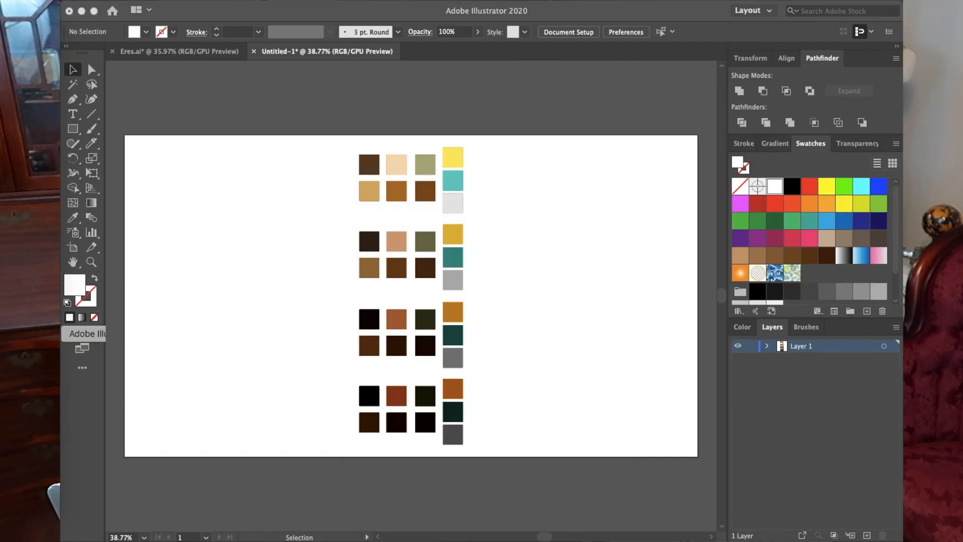
scroll(235, 251, "down", 3)
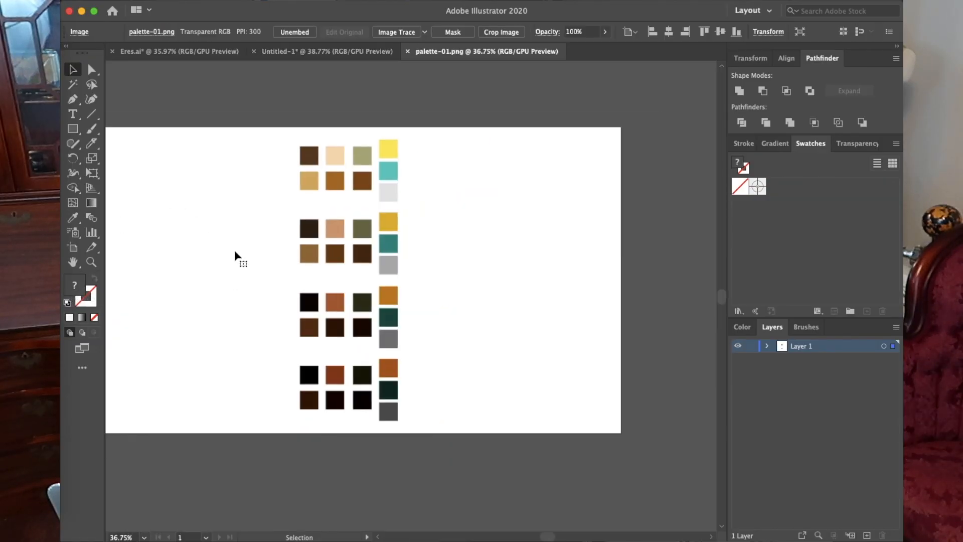
scroll(235, 252, "left", 2)
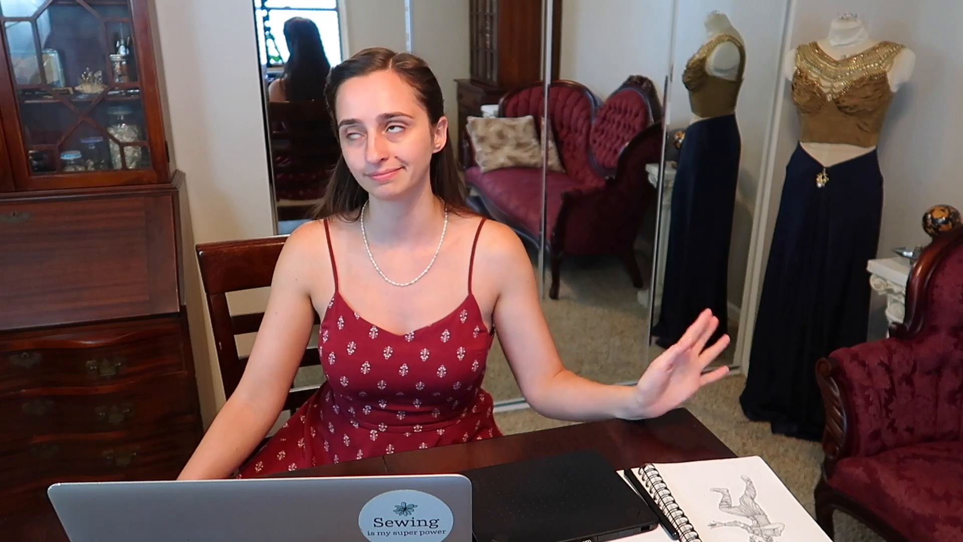
Close the hairline gap above the forehead, and color the hair dark brown and the skin tan
left_click(538, 160)
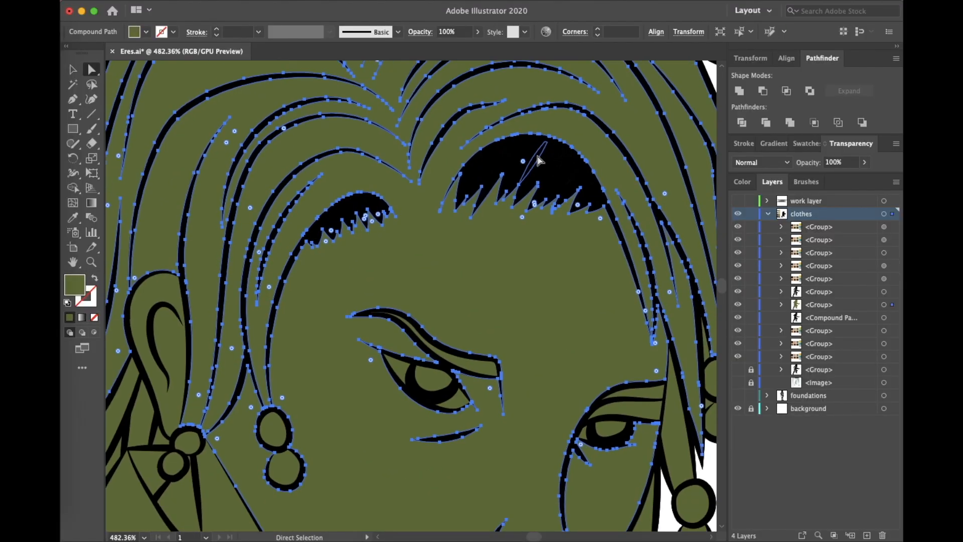
left_click_drag(417, 186, 443, 227)
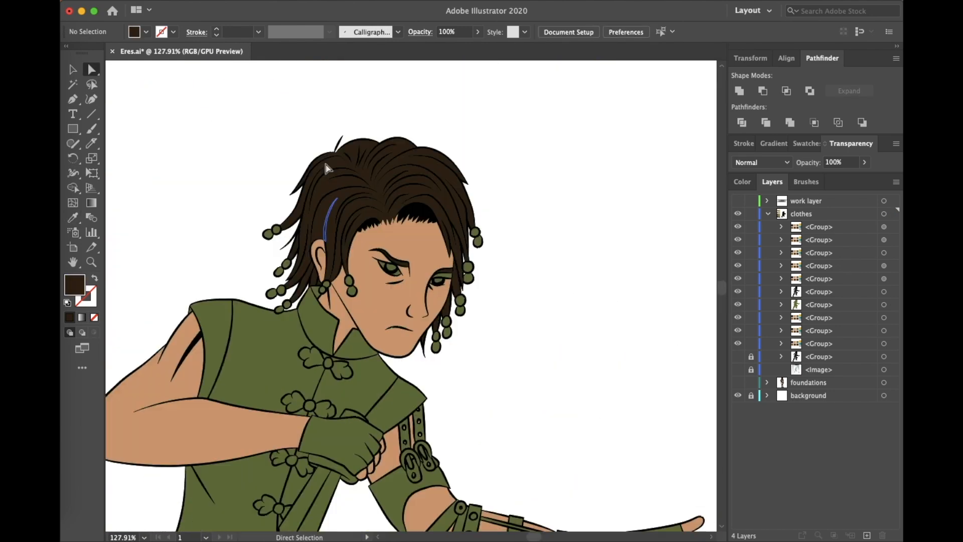
Fill both eyes' irises with the golden yellow from the palette
scroll(326, 168, "down", 4)
scroll(449, 123, "up", 5)
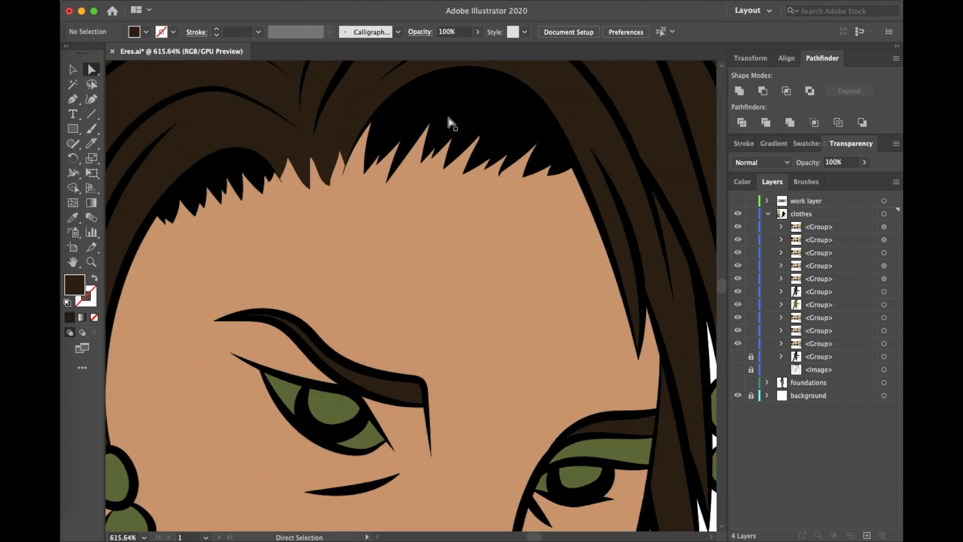
scroll(450, 123, "down", 4)
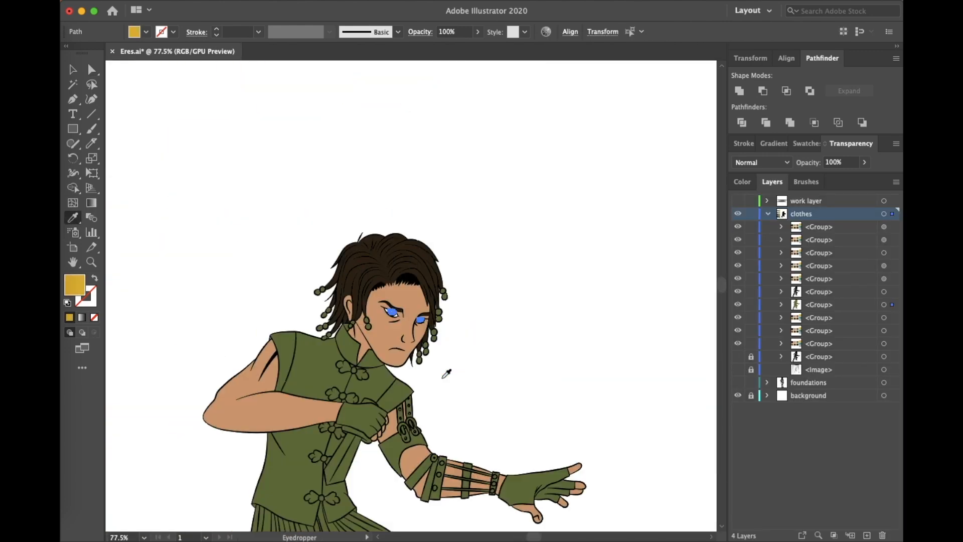
key("a")
left_click(443, 378)
Select all the vest pieces, including the front panels, shoulders and collar, and fill them with the palette's medium brown
scroll(256, 241, "down", 9)
left_click(376, 301)
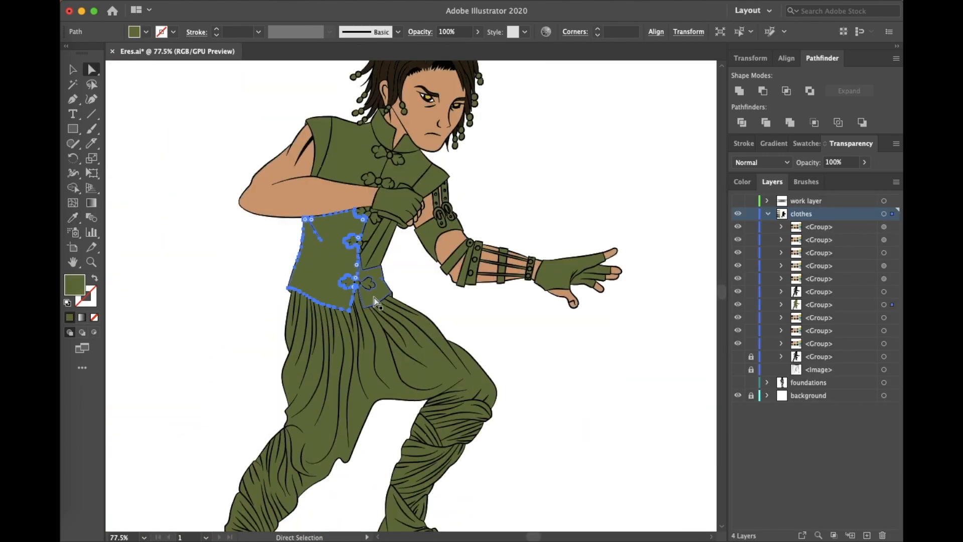
scroll(297, 324, "up", 8)
scroll(401, 336, "up", 15)
left_click(473, 258, "shift")
scroll(473, 257, "up", 3)
scroll(387, 123, "up", 10)
left_click(451, 351, "shift")
left_click(557, 236, "shift")
scroll(368, 436, "up", 15)
left_click(368, 437, "shift")
scroll(368, 436, "down", 20)
left_click(489, 424, "shift")
left_click(416, 301, "shift")
left_click(346, 256, "shift")
left_click(166, 267, "shift")
scroll(402, 240, "up", 8)
left_click(251, 123, "shift")
scroll(370, 326, "down", 4)
scroll(369, 326, "down", 15)
scroll(496, 245, "up", 4)
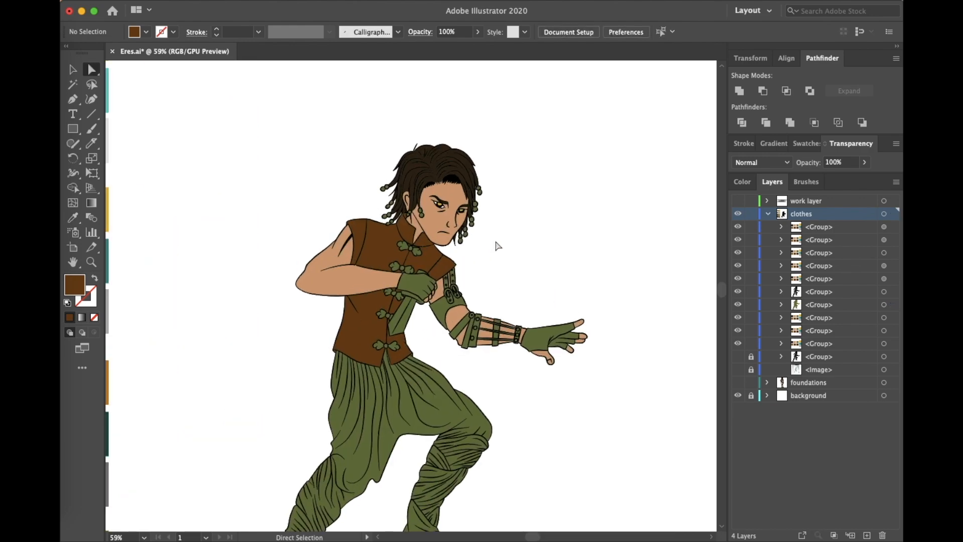
Select all the trouser and leg-wrap pieces and fill them with the palette's muted olive green
scroll(456, 338, "up", 8)
left_click(456, 338)
scroll(355, 333, "up", 10)
left_click(355, 333, "shift")
scroll(355, 333, "down", 10)
left_click(361, 316, "shift")
scroll(262, 355, "down", 10)
scroll(437, 380, "up", 5)
left_click(455, 301, "shift")
left_click(541, 153, "shift")
left_click(590, 92, "shift")
scroll(589, 91, "down", 5)
key("i")
left_click(271, 83)
key("a")
left_click(224, 185)
Select both boots and fill them with the palette's dark brown
left_click(331, 301)
scroll(253, 321, "left", 7)
left_click(372, 224, "shift")
scroll(341, 214, "down", 6)
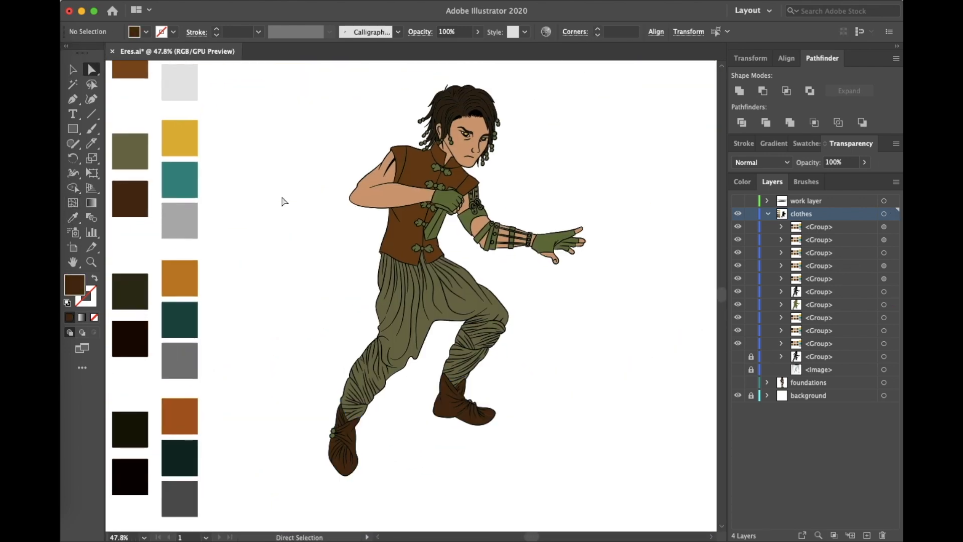
Select the round beads on the boots and fill them with the palette's medium gray
scroll(319, 438, "up", 8)
left_click(345, 334)
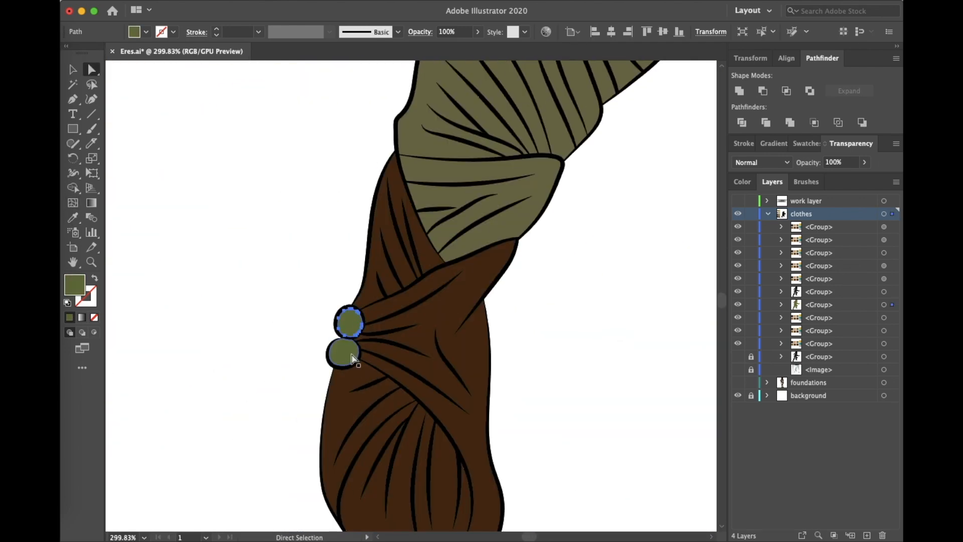
left_click_drag(345, 334, 549, 323)
scroll(548, 323, "down", 6)
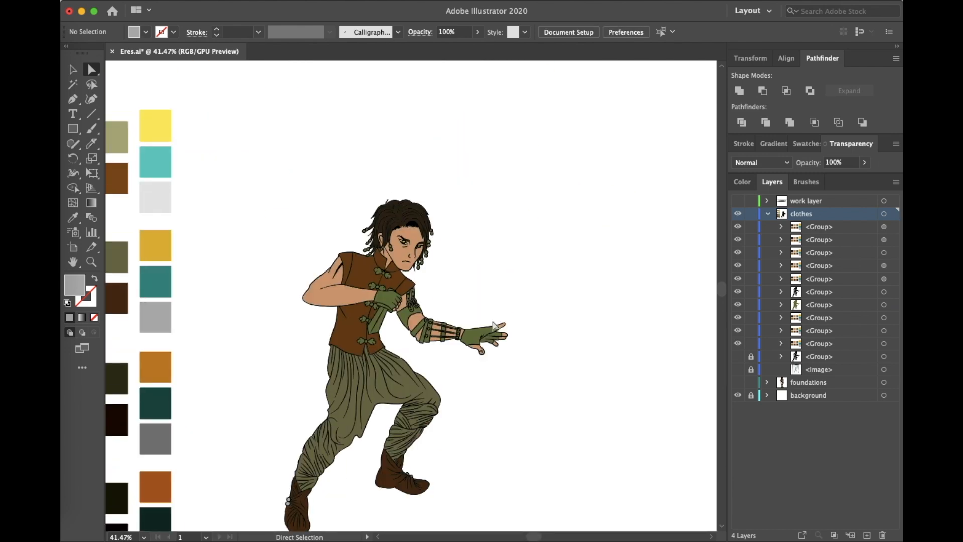
Select all the beads at the ends of the hair strands and fill them with the palette's medium teal
scroll(611, 197, "up", 6)
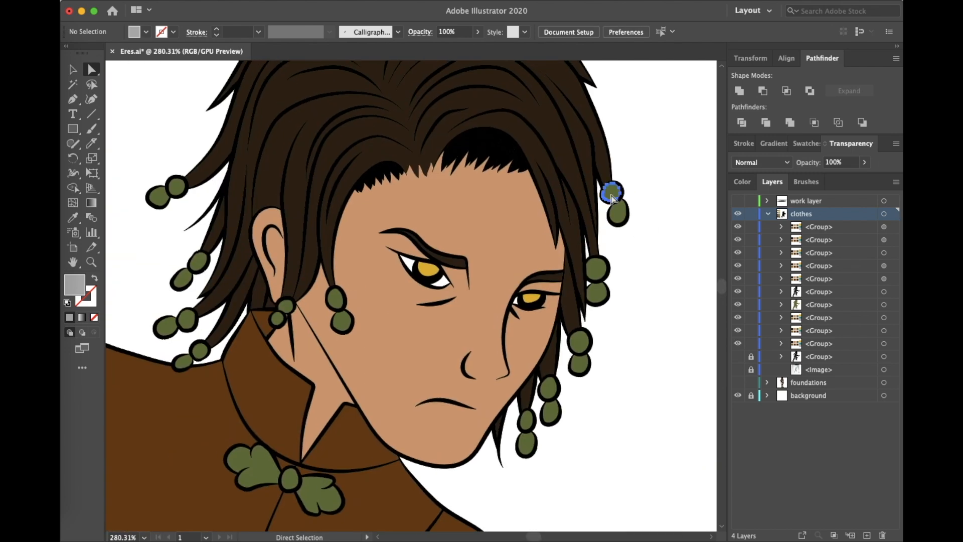
left_click(161, 199, "shift")
scroll(161, 199, "down", 8)
key("i")
left_click(369, 285)
key("a")
left_click(399, 276)
Select the dagger blade and all the knotted vest clasps and fill them with the palette's medium gray
left_click(360, 365)
scroll(361, 381, "up", 4)
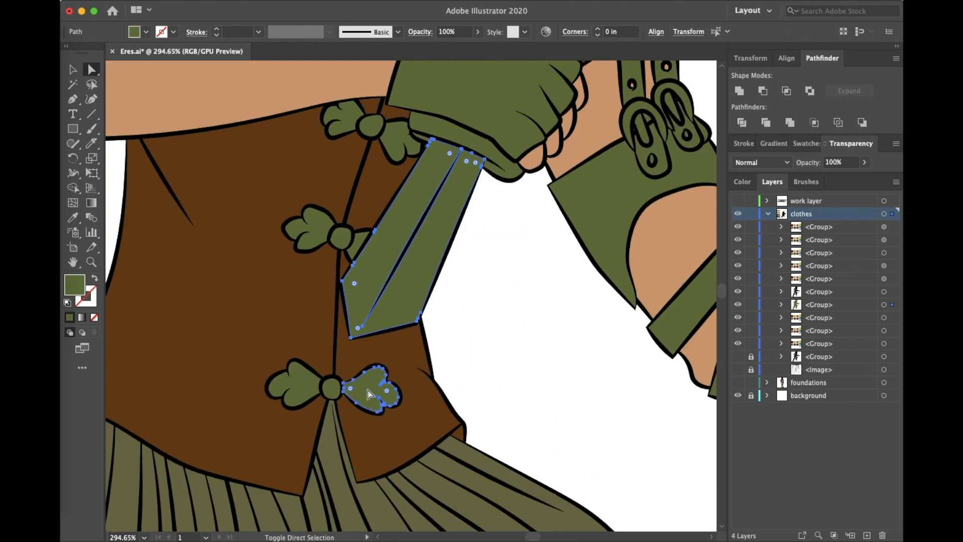
left_click(400, 146, "shift")
left_click(346, 115, "shift")
scroll(372, 125, "up", 8)
left_click(377, 308, "shift")
left_click(375, 198, "shift")
scroll(415, 211, "down", 5)
key("i")
left_click(194, 186)
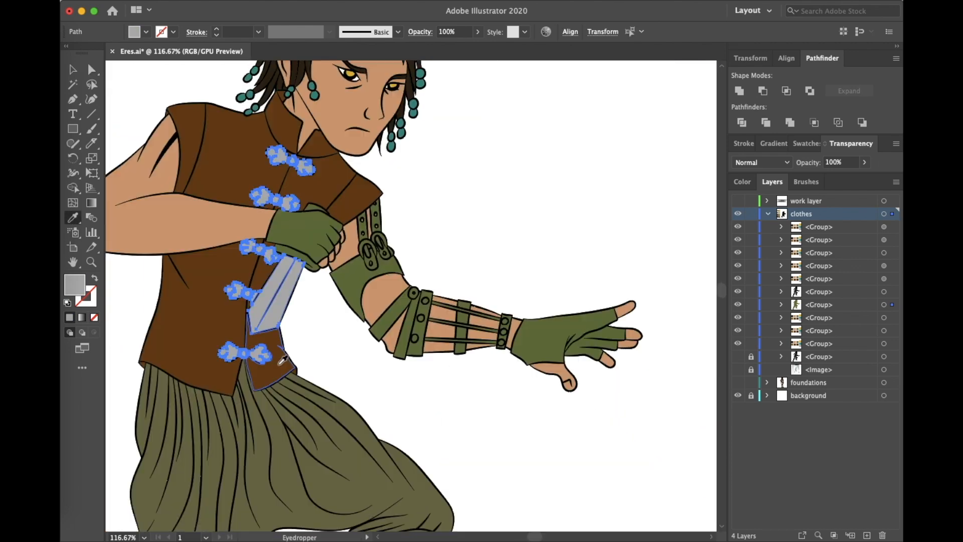
Fill the gloves on both hands with the palette's dark brown
left_click(578, 350, "shift")
left_click(311, 235, "shift")
scroll(381, 301, "down", 10)
key("i")
left_click(576, 381)
key("a")
left_click(476, 195)
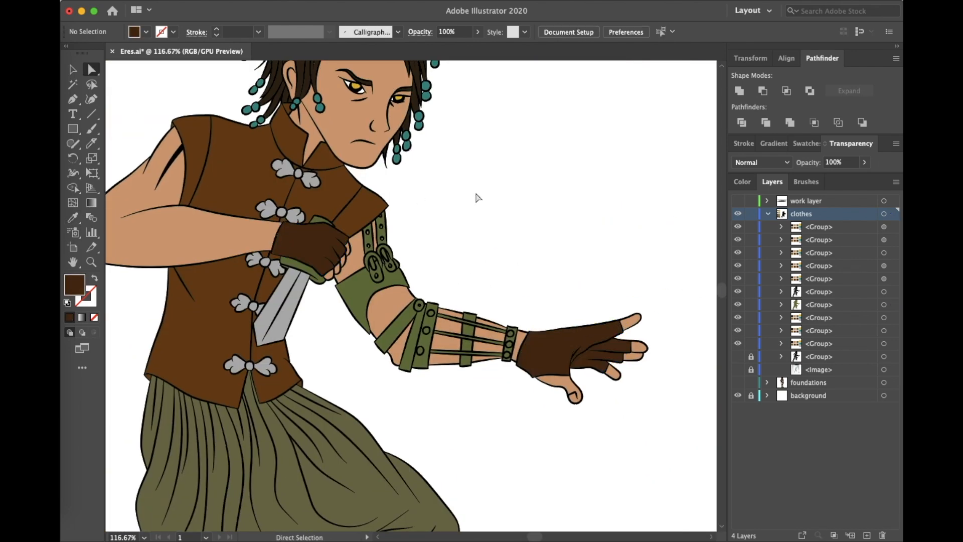
Select the upper-arm buckles and the forearm bracer's rivets and thin rods, and fill them with the medium gray
scroll(471, 276, "up", 6)
left_click(202, 146)
left_click(273, 100, "shift")
scroll(344, 150, "down", 4)
scroll(344, 151, "right", 3)
left_click(337, 219, "shift")
left_click(379, 241, "shift")
left_click(366, 292, "shift")
left_click(348, 352, "shift")
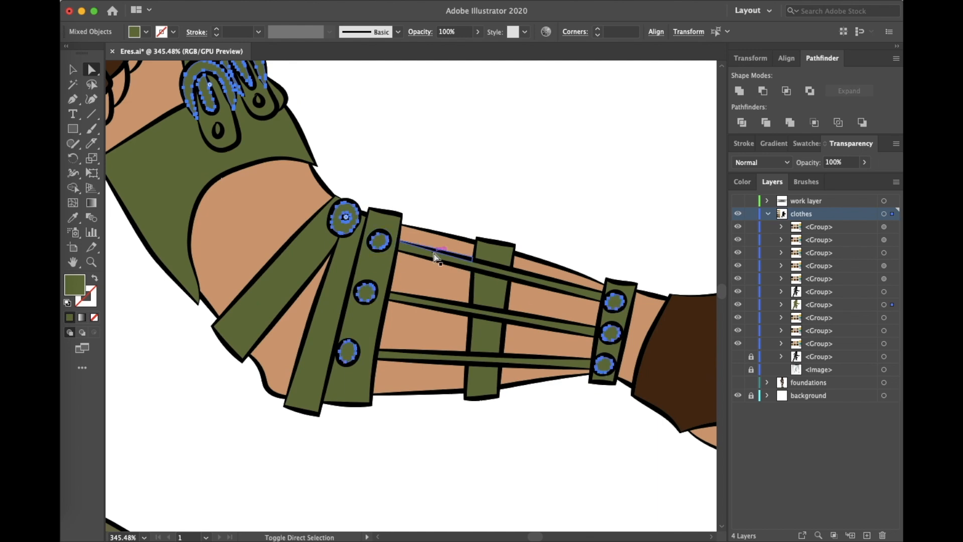
scroll(435, 254, "up", 6)
left_click(434, 254, "shift")
left_click(405, 411, "shift")
left_click(417, 301, "shift")
scroll(417, 301, "down", 10)
key("i")
left_click(266, 271)
left_click(95, 68)
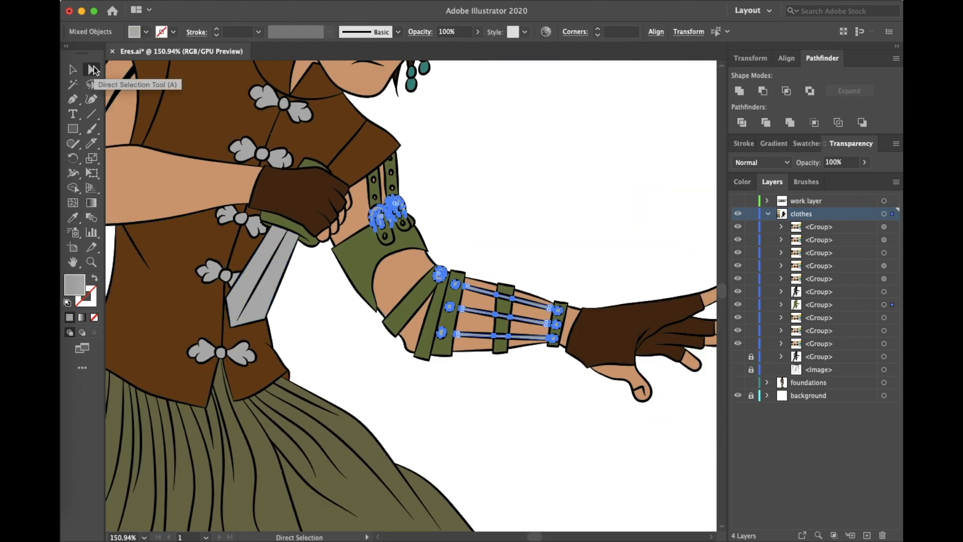
left_click(451, 206)
Select the upper-arm cuff and the forearm bracer bands and fill them with the palette's light brown
scroll(372, 249, "up", 6)
left_click(373, 248)
scroll(372, 249, "down", 4)
scroll(372, 249, "right", 3)
left_click(378, 339, "shift")
left_click(480, 394, "shift")
left_click(598, 310, "shift")
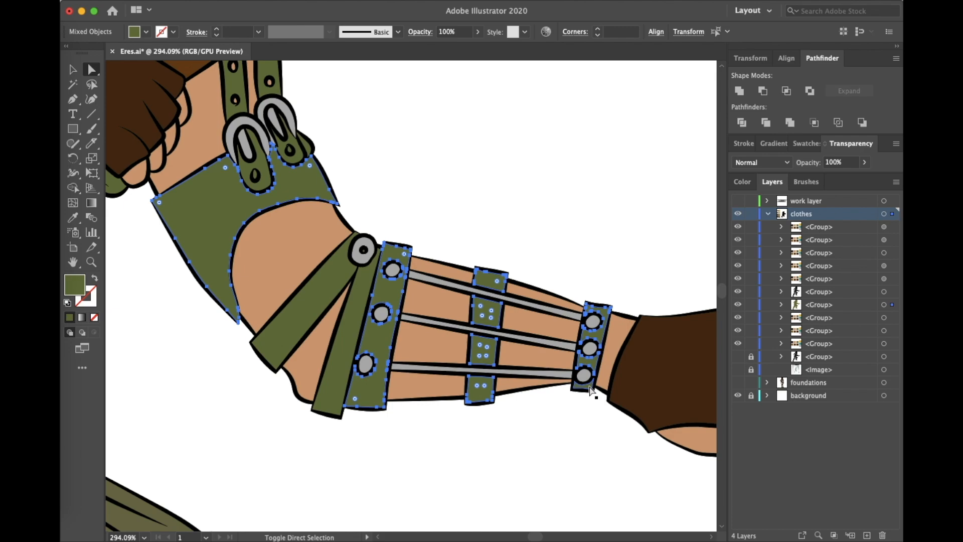
left_click(591, 387, "shift")
scroll(527, 402, "down", 6)
scroll(471, 448, "down", 6)
key("i")
scroll(188, 343, "left", 5)
left_click(304, 424)
scroll(452, 391, "up", 10)
Refill the upper-arm cuff with the palette's dark brown
left_click(96, 70)
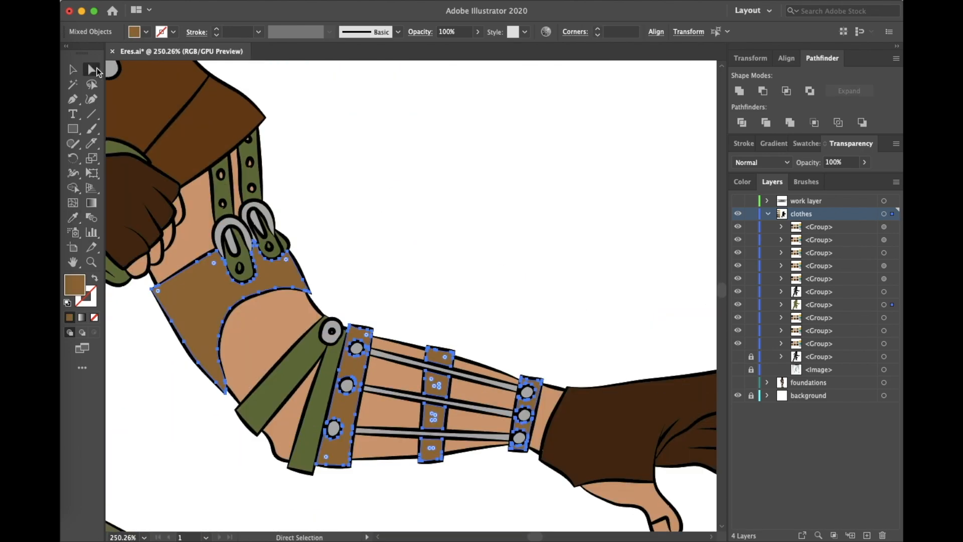
left_click(196, 306)
key("i")
left_click(146, 205)
Select the remaining green strap pieces around the upper-arm buckles and fill them with a brown from the palette
left_click(94, 69)
left_click(217, 390, "shift")
scroll(219, 391, "up", 8)
left_click(483, 219, "shift")
left_click(586, 324, "shift")
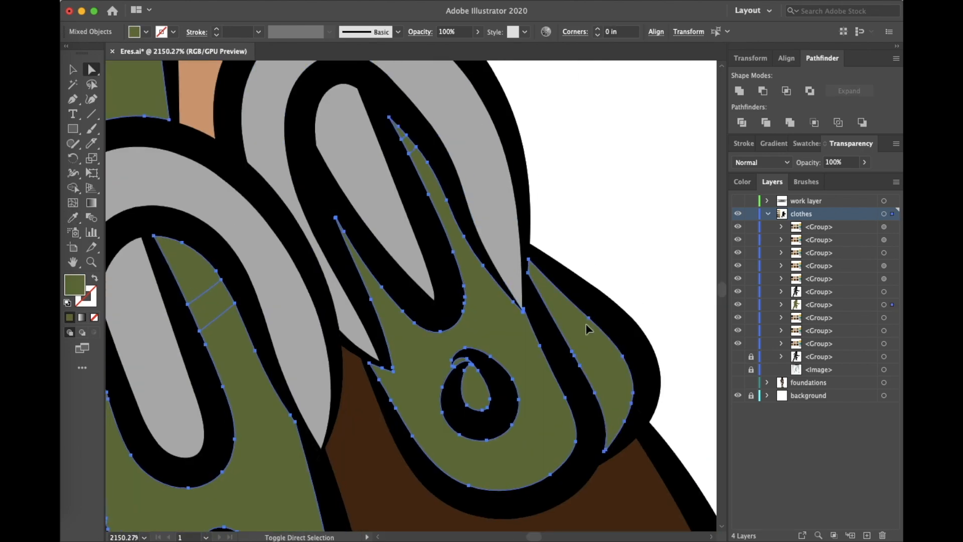
scroll(586, 324, "down", 8)
left_click(73, 217)
left_click(402, 423)
Fill the dagger's guard pieces around the clenched hand with the medium gray and clear the selection
left_click(91, 69)
left_click(402, 359)
scroll(420, 326, "up", 4)
left_click(73, 218)
left_click(225, 208)
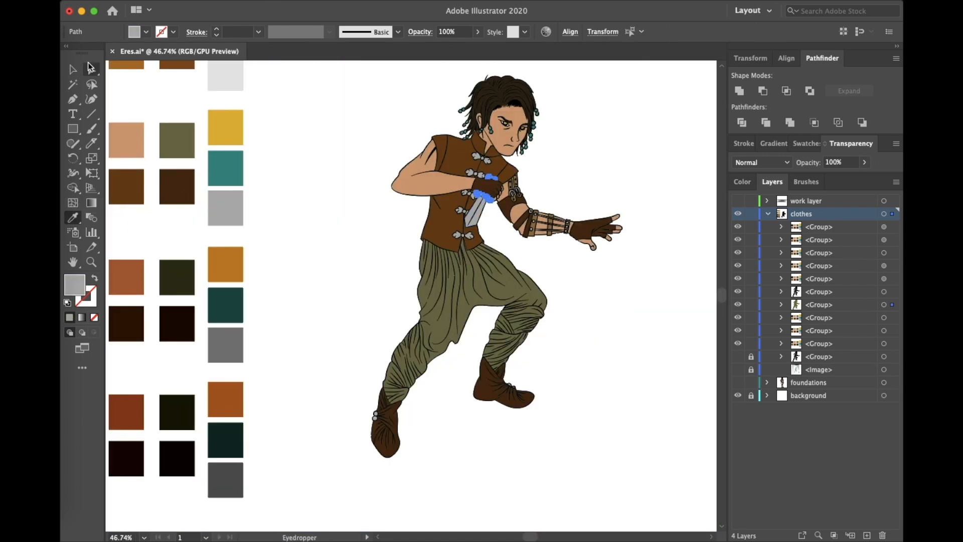
left_click(91, 69)
left_click(338, 131)
scroll(337, 131, "down", 3)
scroll(484, 148, "up", 10)
scroll(511, 332, "down", 6)
scroll(511, 333, "down", 4)
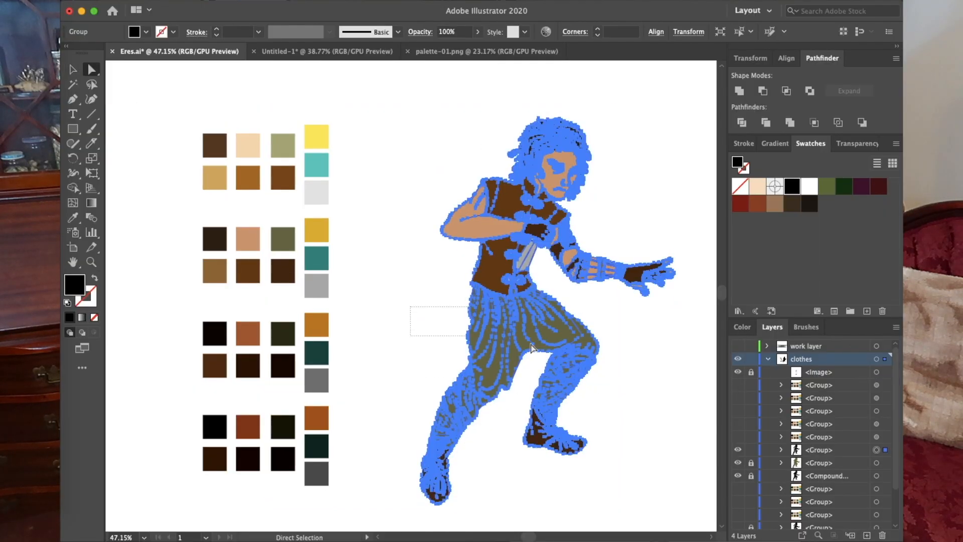
Select the black fold lines on the upper trousers and recolor them with the palette's darkest olive
left_click(395, 311)
scroll(522, 296, "up", 10)
left_click_drag(502, 286, 626, 243)
scroll(626, 243, "right", 5)
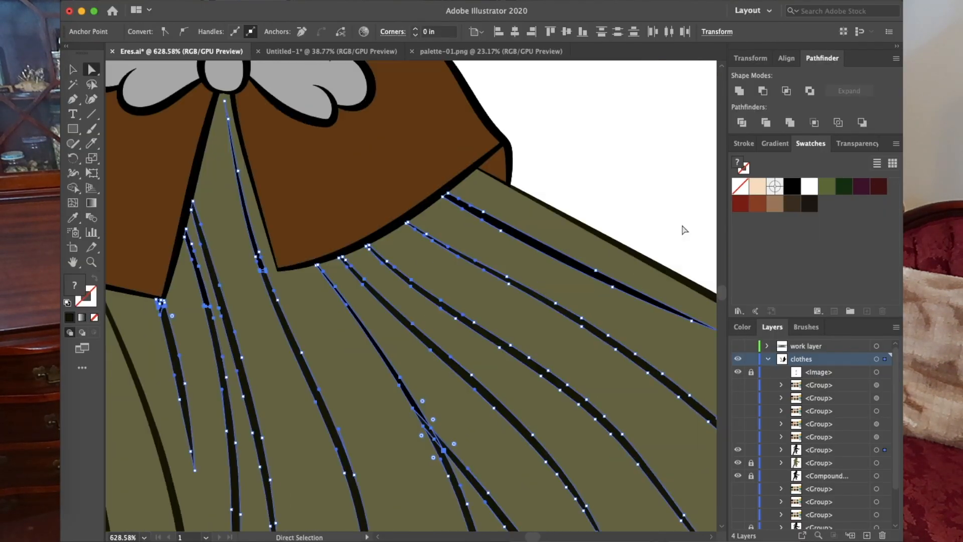
scroll(495, 154, "up", 6)
scroll(505, 297, "down", 8)
left_click_drag(184, 262, 369, 371)
scroll(501, 334, "down", 2)
scroll(502, 334, "down", 5)
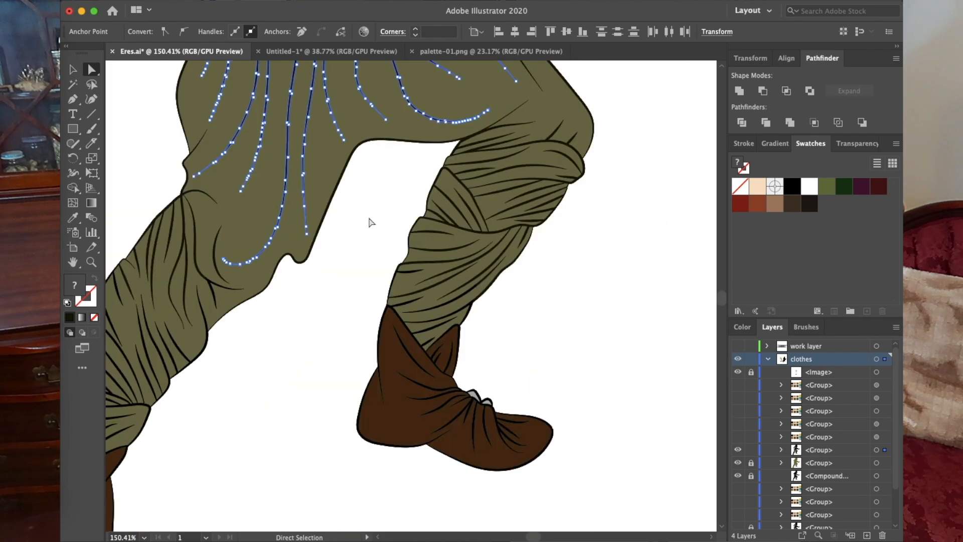
key("i")
scroll(590, 249, "up", 3)
key("a")
Select the outline and fold lines of the wrapped lower trouser leg above the beaded boot
left_click_drag(589, 249, 360, 269)
scroll(359, 269, "down", 6)
scroll(416, 279, "up", 3)
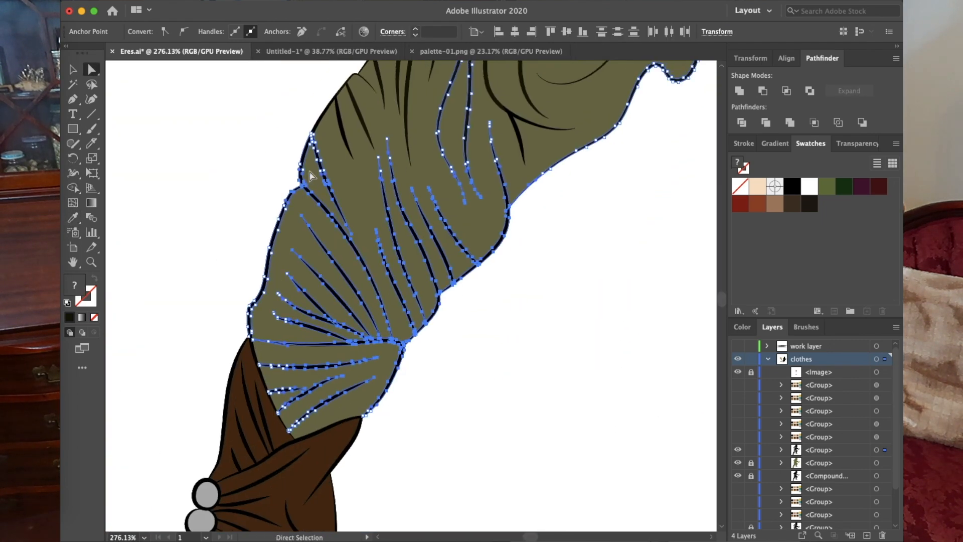
scroll(357, 267, "down", 5)
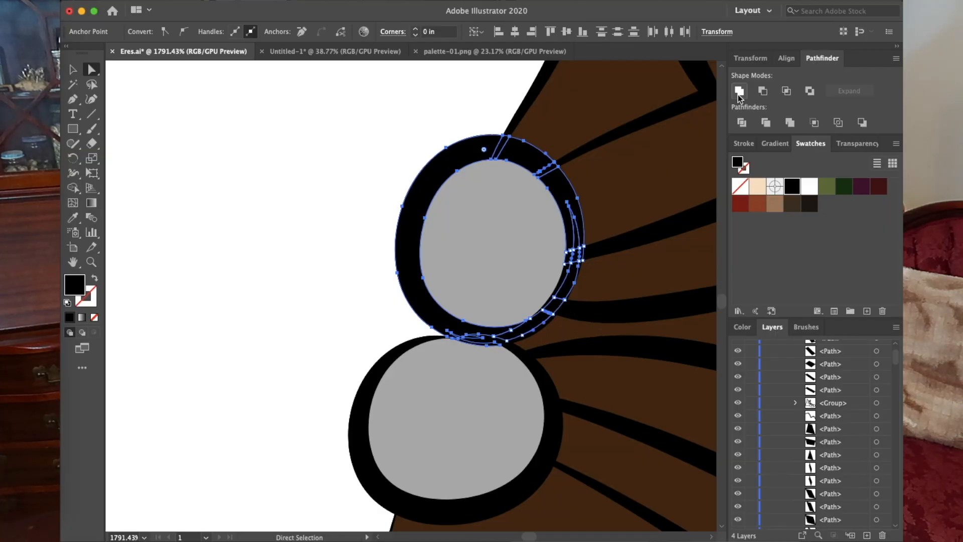
Unite the overlapping outline fragments around the upper boot bead into one shape
left_click(739, 96)
scroll(582, 302, "up", 10)
scroll(483, 207, "down", 2)
left_click(494, 264, "shift")
left_click(532, 273)
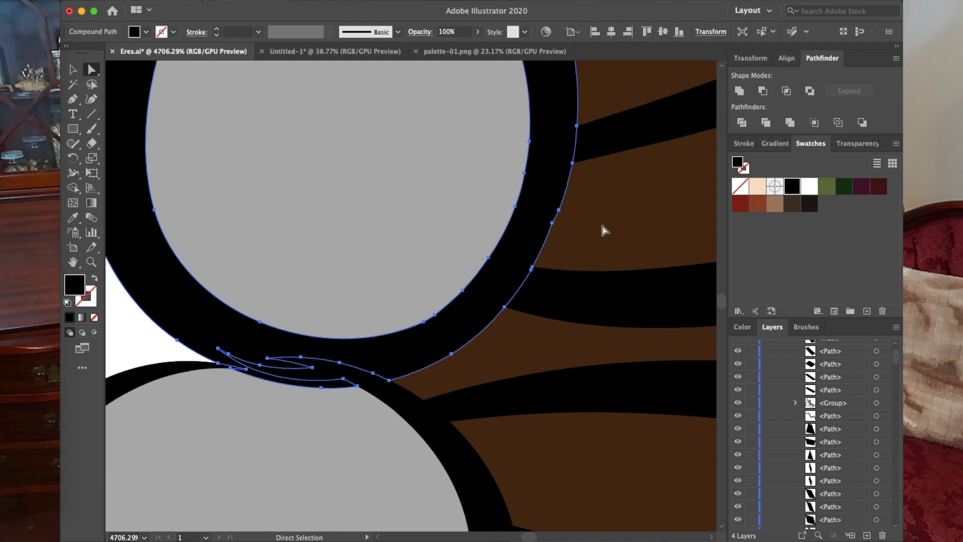
left_click(736, 91)
scroll(254, 361, "up", 10)
left_click(157, 405, "shift")
left_click(739, 91)
Join the remaining split outline pieces around the boot beads and clear the selection
scroll(505, 297, "down", 10)
scroll(505, 297, "down", 4)
left_click(623, 312, "shift")
left_click(624, 366, "shift")
scroll(335, 502, "up", 4)
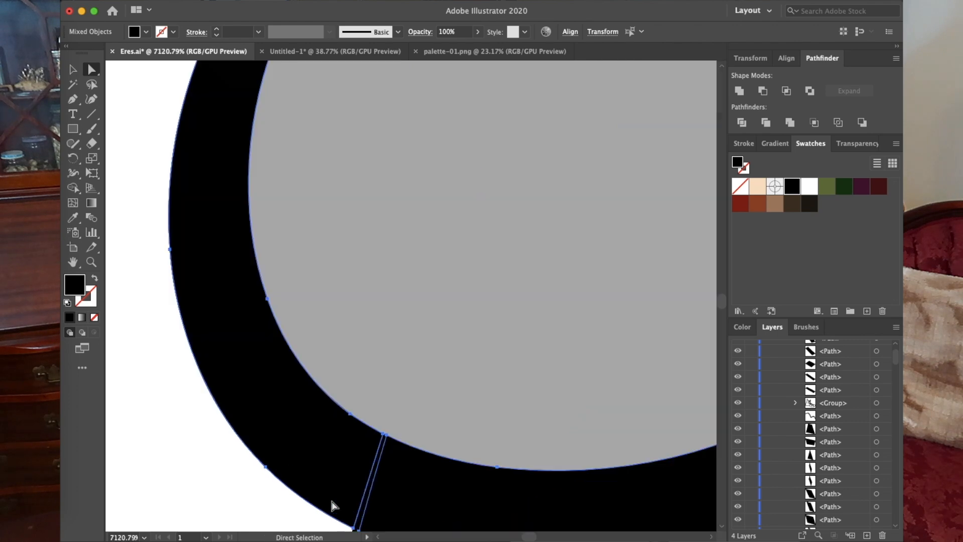
scroll(187, 395, "down", 20)
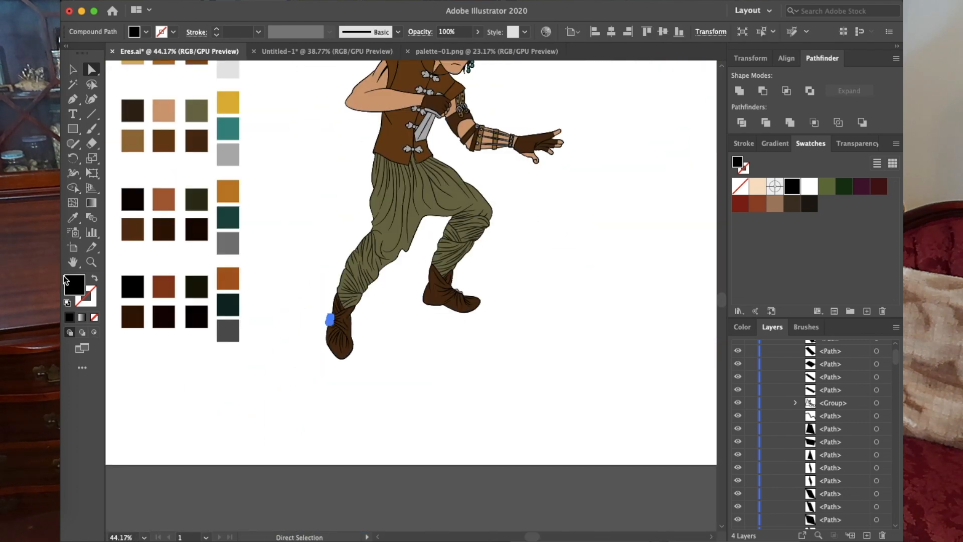
key("a")
scroll(320, 318, "up", 5)
left_click(321, 319)
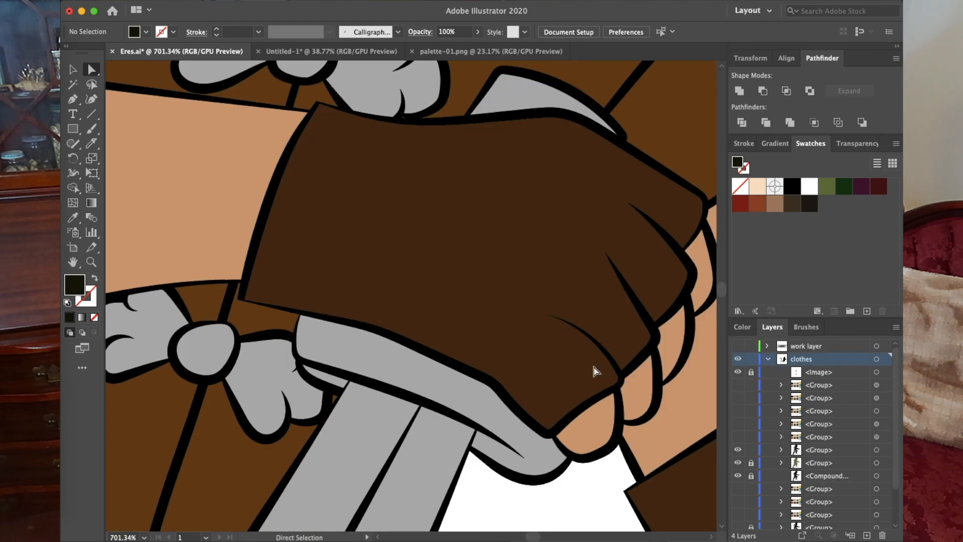
Select the outline and crease segments of the clenched hand's glove for recoloring
scroll(537, 379, "up", 5)
left_click(519, 343)
scroll(520, 343, "down", 3)
left_click(335, 374)
scroll(406, 361, "down", 8)
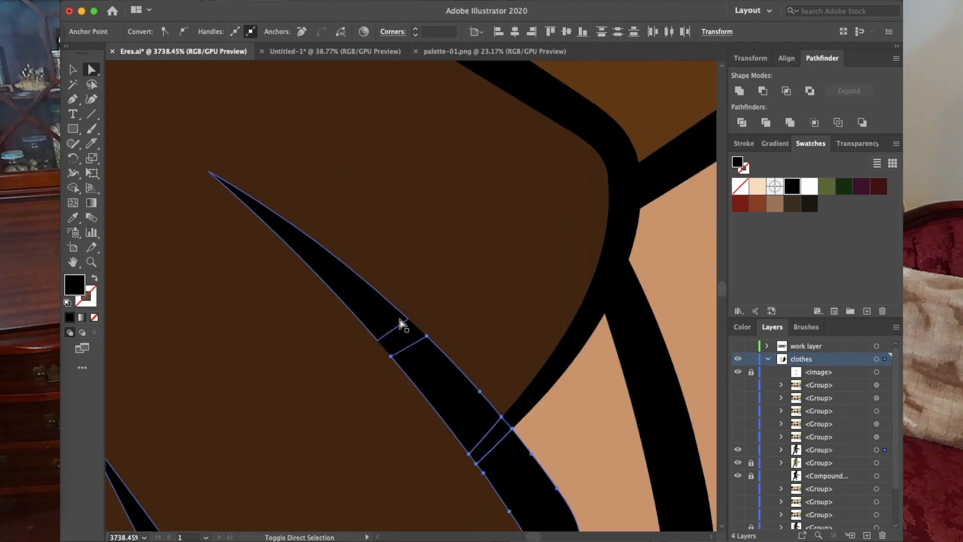
scroll(395, 287, "up", 6)
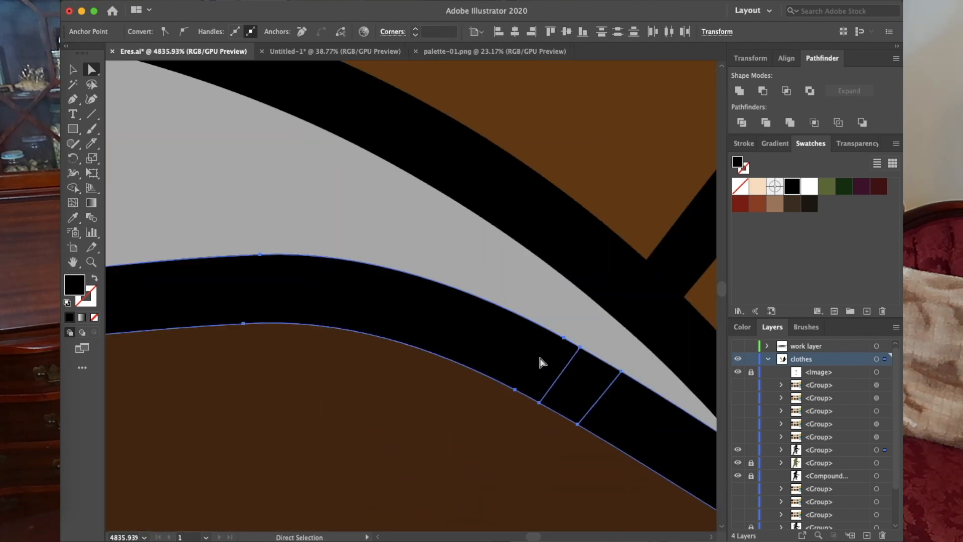
scroll(509, 208, "up", 4)
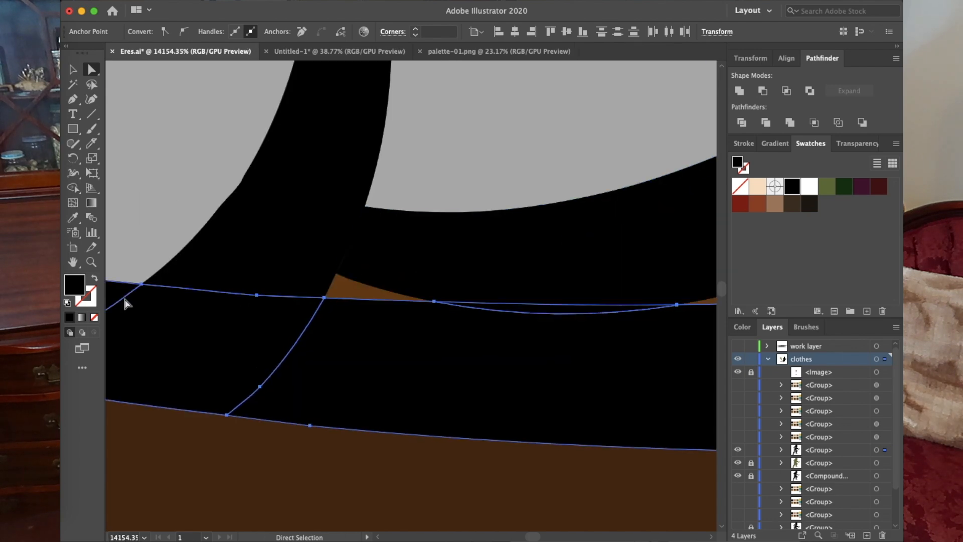
scroll(312, 211, "down", 8)
scroll(503, 186, "up", 6)
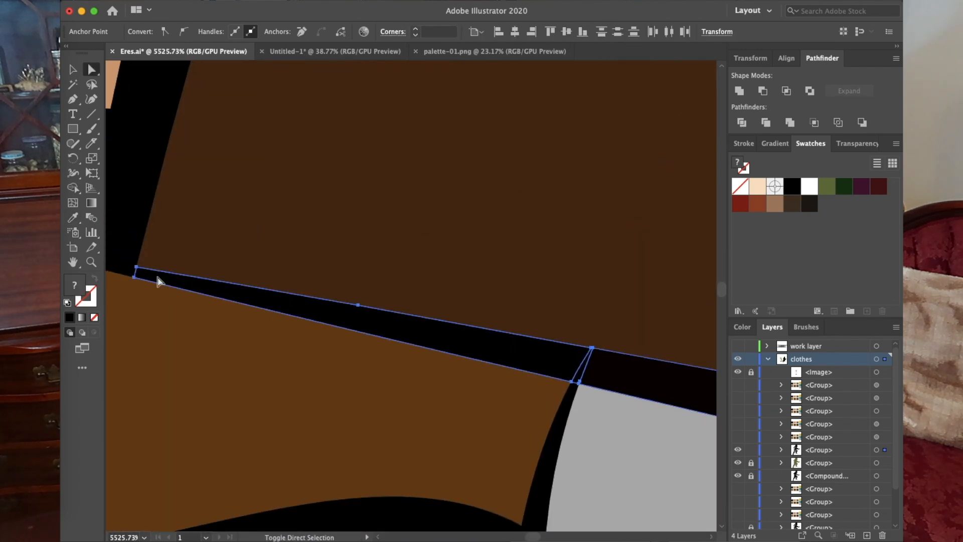
scroll(157, 281, "down", 6)
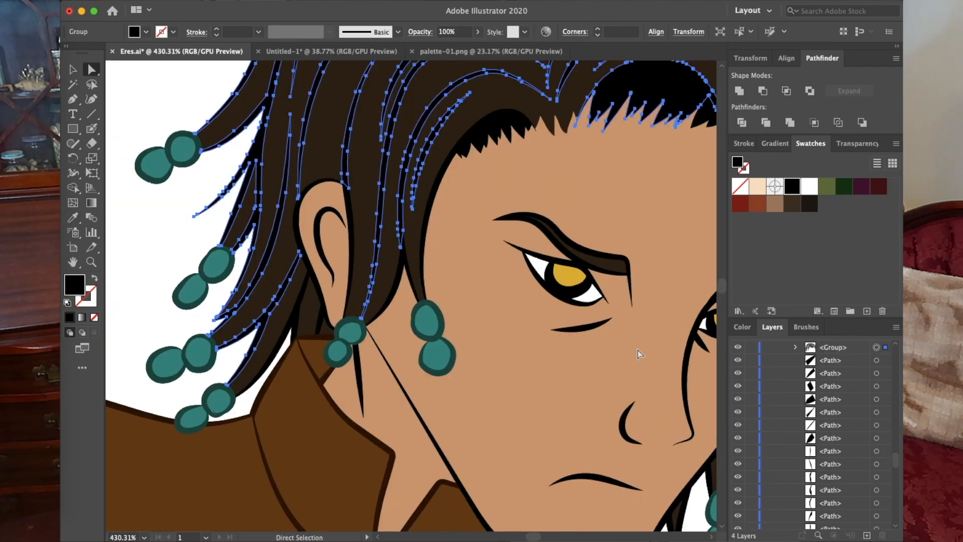
Select the overlapping hair line pieces beside the ear and above the collar, and unite them into one shape
scroll(305, 255, "up", 4)
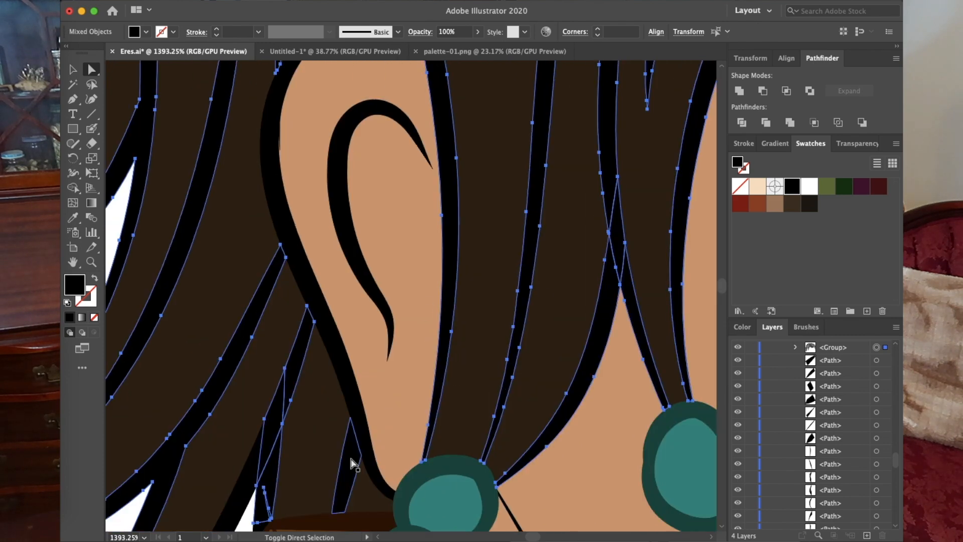
scroll(504, 302, "down", 4)
scroll(452, 251, "up", 4)
left_click(379, 304, "shift")
scroll(380, 304, "up", 4)
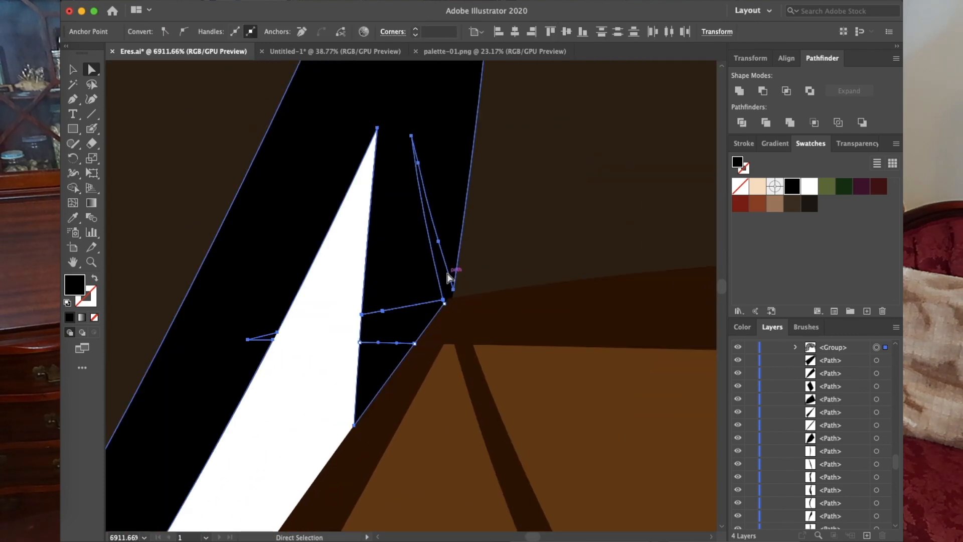
key("super+4")
scroll(450, 285, "up", 7)
left_click(497, 357, "shift")
key("super+4")
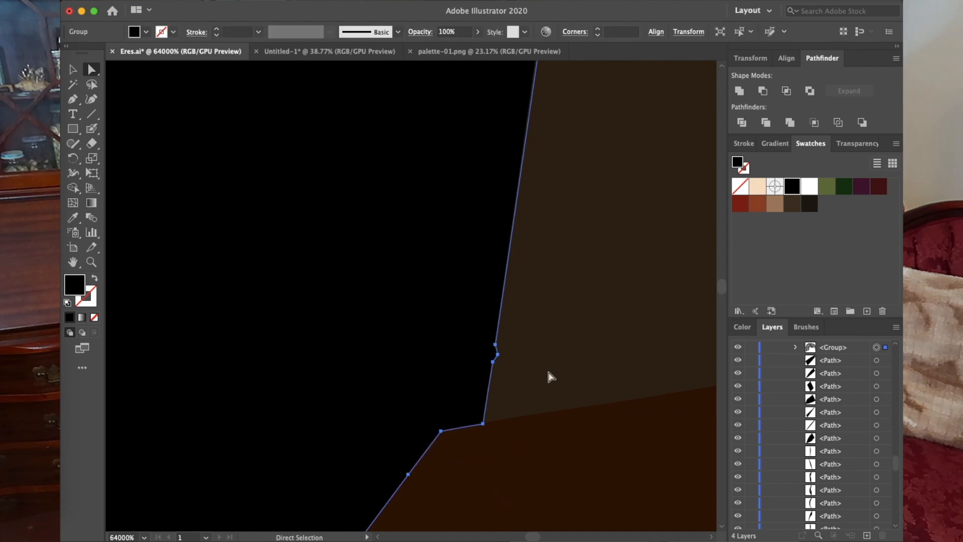
Select the overlapping outline fragments of the two upper-arm strap buckles and unite them into one shape
scroll(550, 376, "down", 10)
scroll(550, 376, "up", 6)
scroll(527, 400, "up", 6)
left_click(527, 400, "shift")
scroll(527, 400, "down", 5)
left_click(483, 211, "shift")
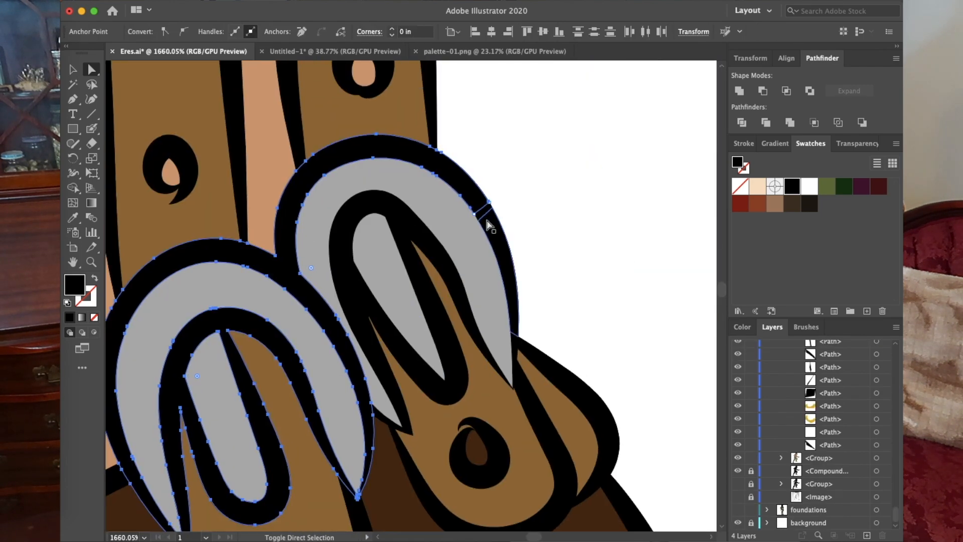
left_click(739, 91)
Recolor the united strap buckle outlines dark gray by sampling an existing gray
scroll(392, 433, "up", 6)
scroll(532, 411, "right", 8)
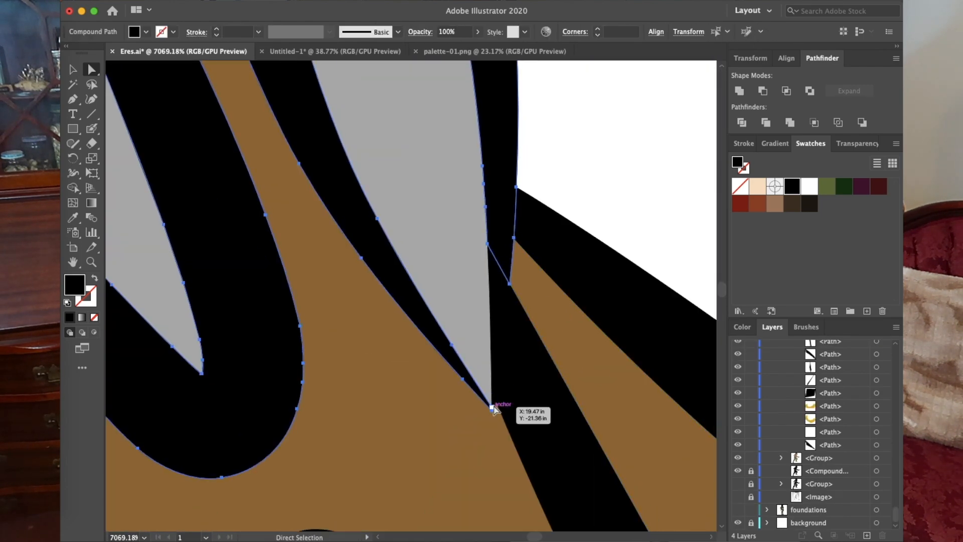
scroll(494, 408, "up", 5)
scroll(517, 419, "down", 6)
scroll(502, 308, "down", 15)
left_click(73, 218)
left_click(368, 454)
scroll(577, 315, "up", 10)
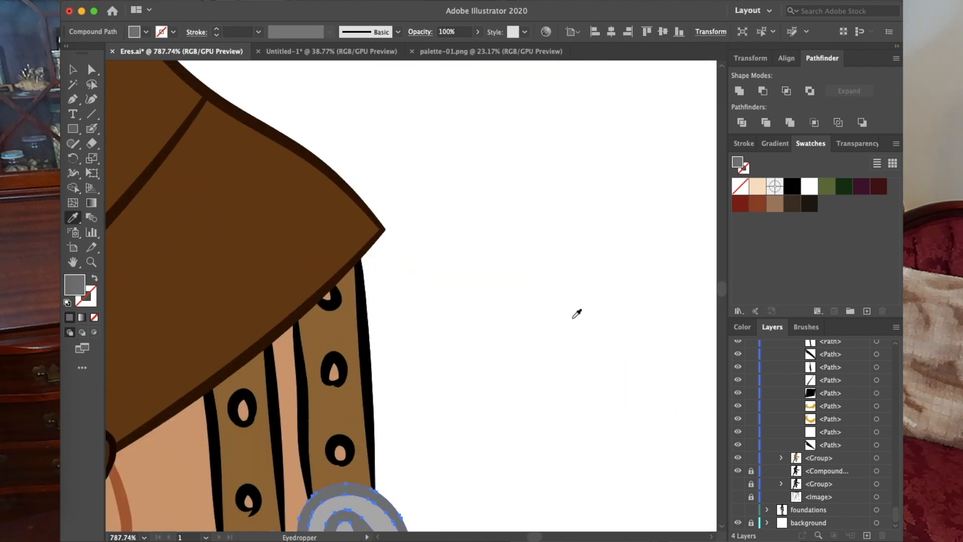
scroll(576, 316, "down", 5)
left_click(93, 72)
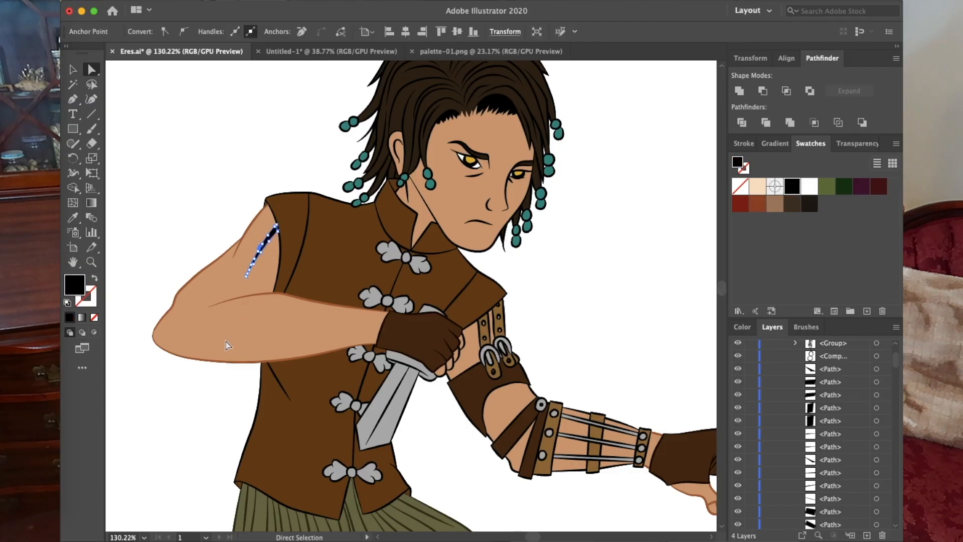
Recolor the black sliver on the upper arm beside the armhole pale peach
left_click(186, 244)
scroll(186, 244, "up", 5)
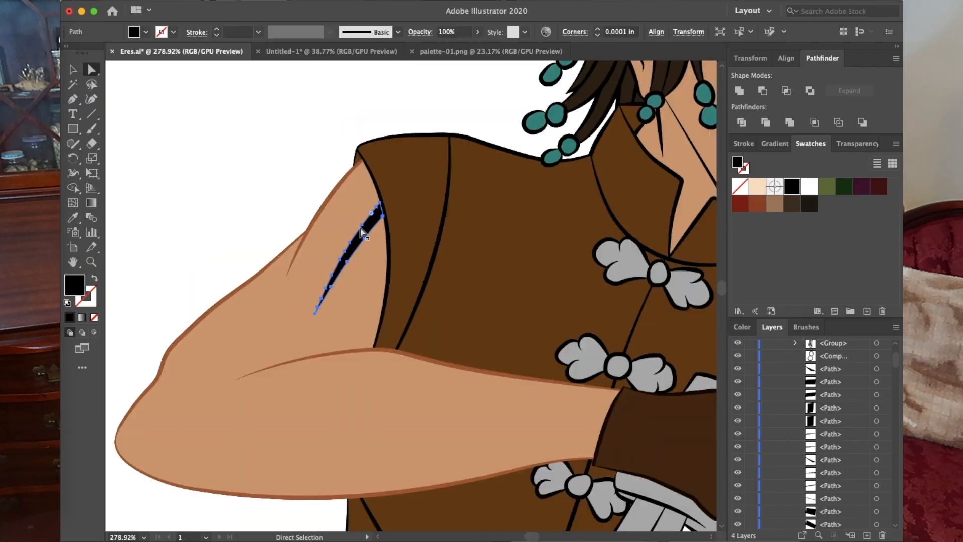
scroll(434, 293, "down", 10)
left_click(232, 316)
left_click(230, 265)
scroll(381, 296, "up", 3)
key("a")
left_click(455, 383)
scroll(456, 379, "up", 8)
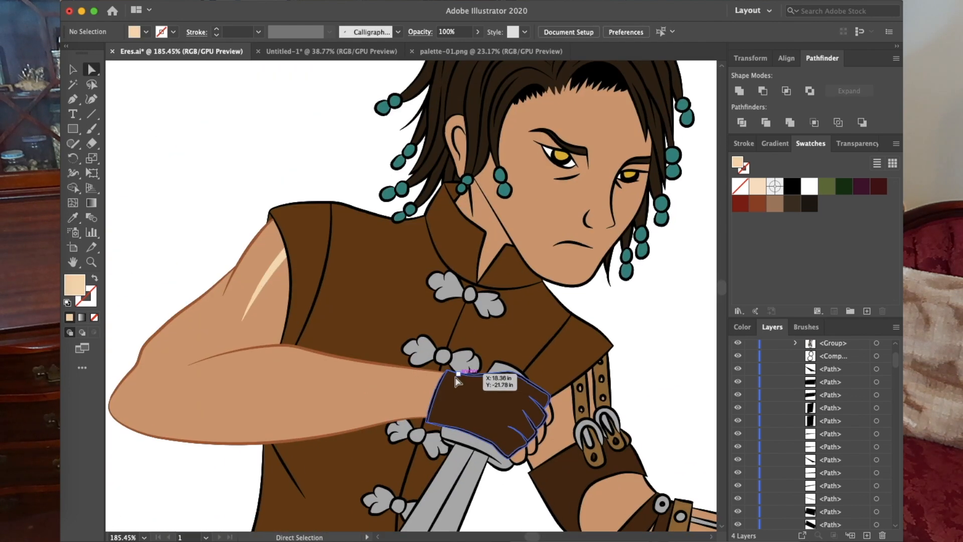
Change the upper-arm highlight sliver's fill to a light pink using the Color Picker
left_click(338, 244)
double_click(75, 285)
left_click(268, 225)
left_click(269, 374)
left_click(387, 226)
left_click(165, 270)
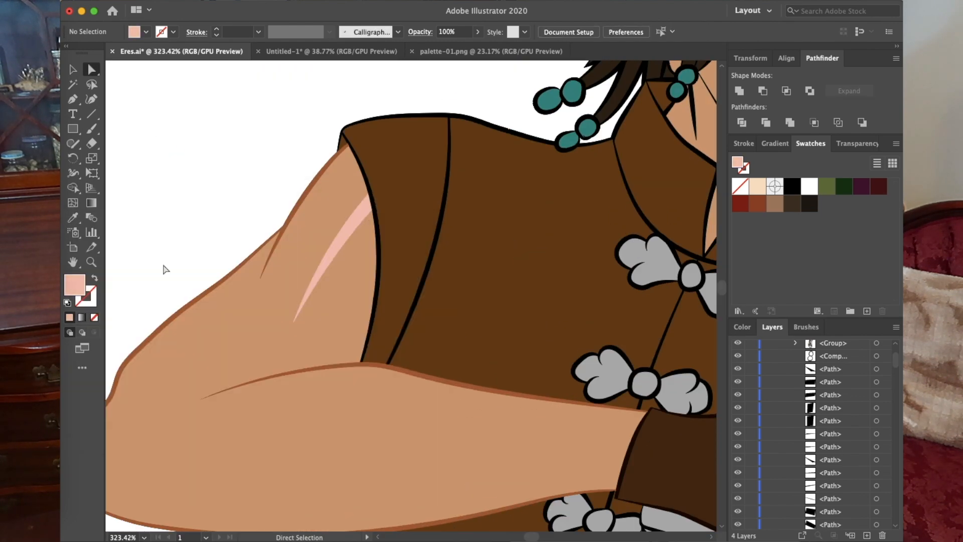
Delete the lighter inner iris shapes in both eyes and recolor the remaining brown irises golden yellow
scroll(165, 270, "down", 5)
scroll(165, 270, "down", 5)
left_click(597, 335)
left_click(239, 256, "shift")
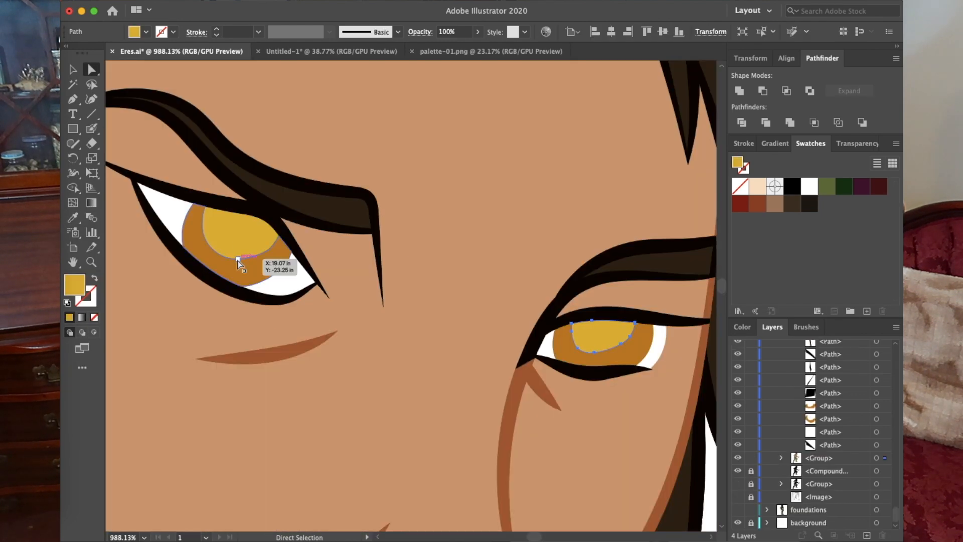
key("Delete")
left_click(597, 358)
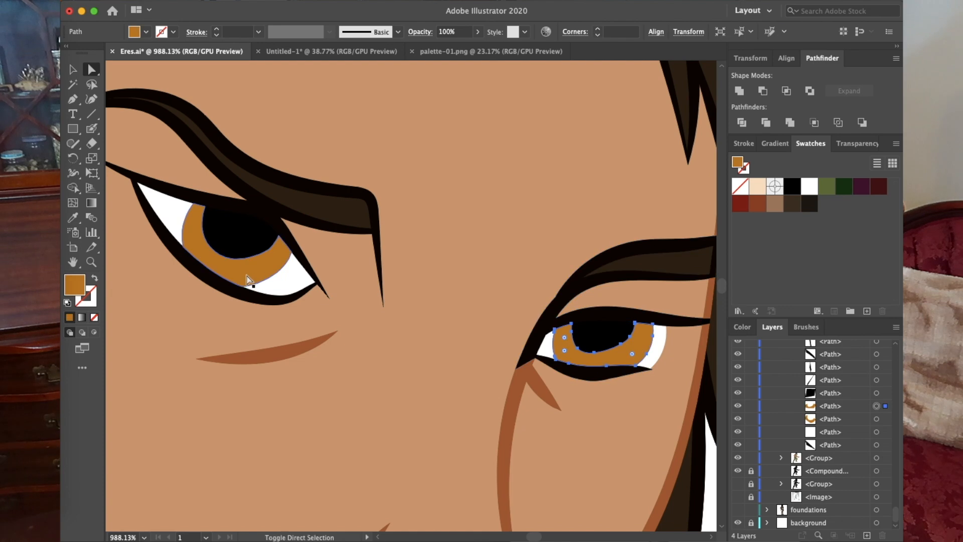
left_click(250, 280, "shift")
scroll(255, 271, "down", 15)
scroll(234, 252, "up", 15)
Dab a small white highlight onto the eye's pupil with the Blob Brush
key("super+shift+a")
key("shift+b")
left_click(220, 211)
key("super+z")
left_click(221, 213)
key("a")
scroll(648, 360, "down", 15)
scroll(647, 359, "up", 7)
key("Delete")
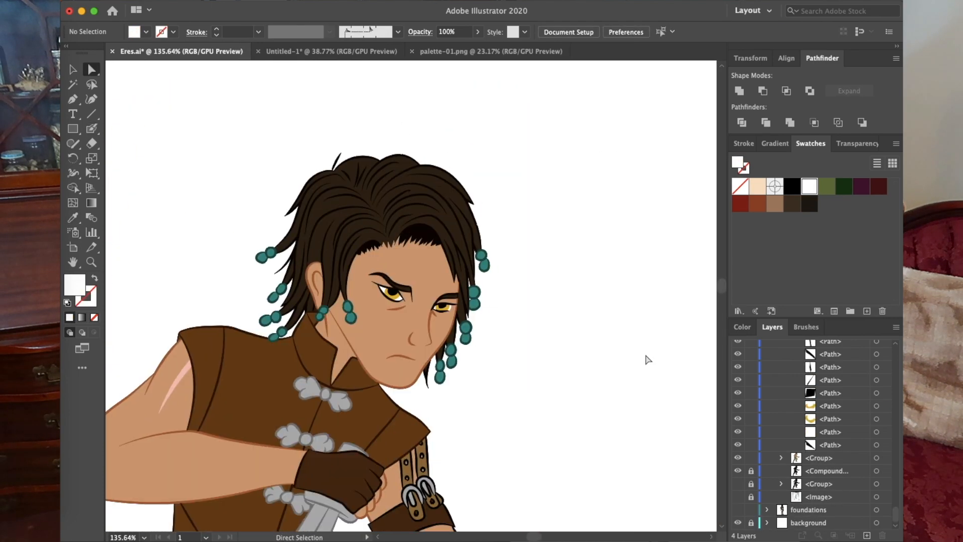
scroll(409, 306, "up", 9)
key("shift+b")
scroll(474, 150, "down", 15)
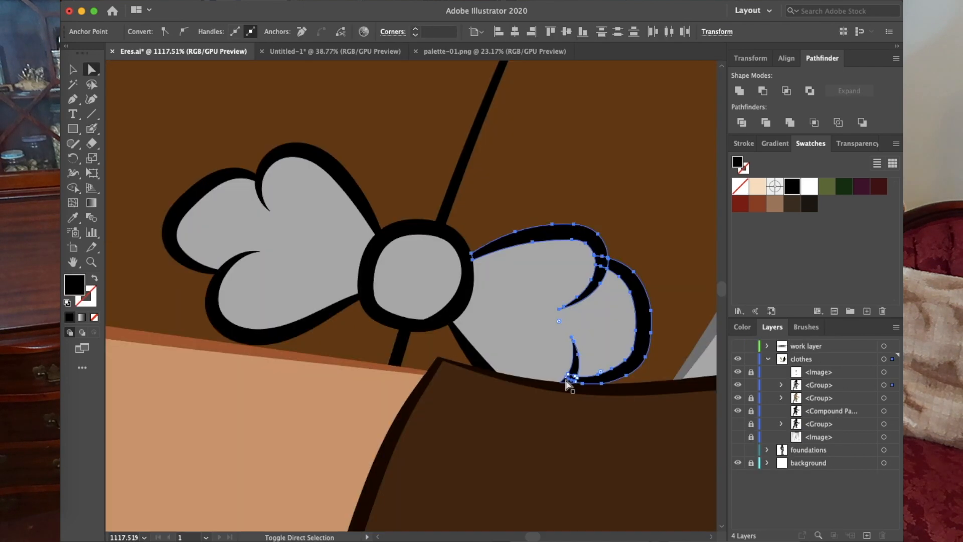
Unite the overlapping outline pieces forming the loops and center knot of the vest's second closure
left_click(458, 295)
left_click(424, 328, "shift")
key("super+4")
left_click(375, 224, "shift")
left_click(218, 267, "shift")
left_click(225, 273, "shift")
key("super+4")
scroll(557, 336, "up", 4)
Merge the leftover outline slivers around the second closure's center knot into its united outline
left_click(300, 286, "shift")
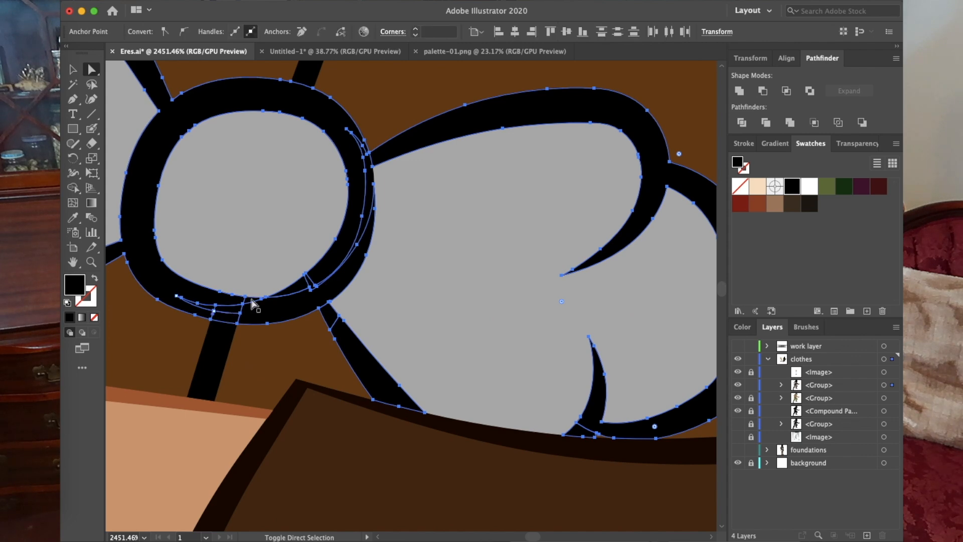
key("super+4")
scroll(256, 281, "up", 3)
scroll(467, 153, "up", 7)
left_click(473, 413)
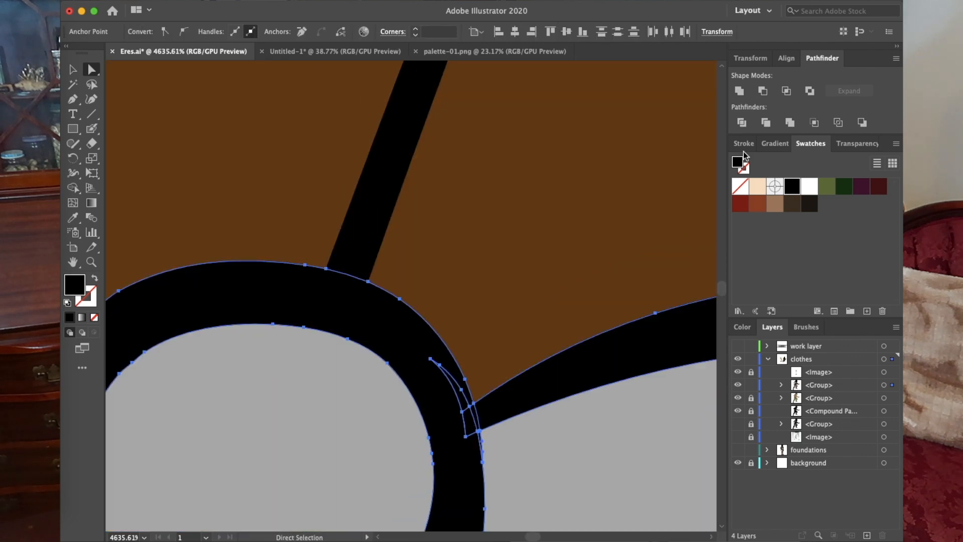
scroll(492, 425, "up", 5)
left_click(740, 91)
Recolor the second closure's outline dark gray to match the closure above it
scroll(514, 283, "down", 8)
scroll(513, 284, "down", 15)
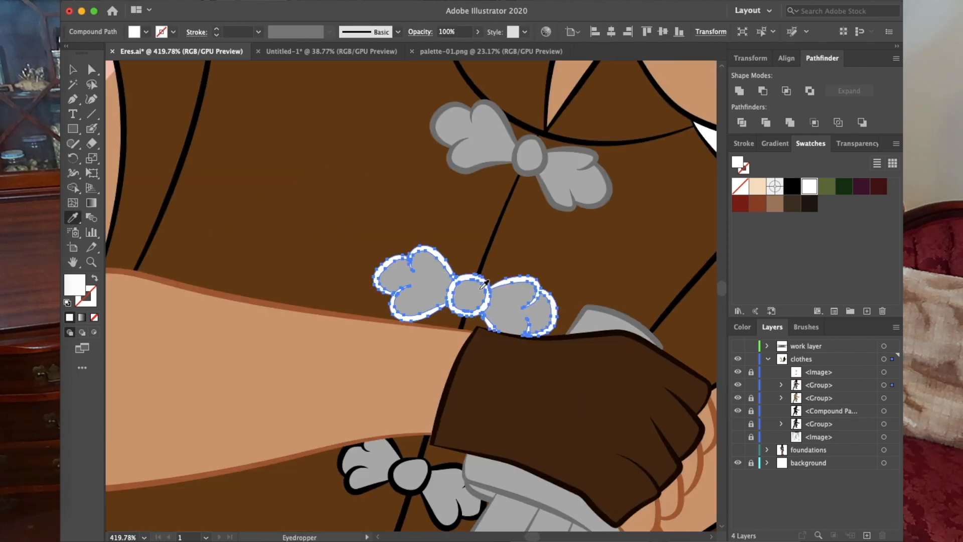
left_click(533, 262)
scroll(562, 351, "down", 1)
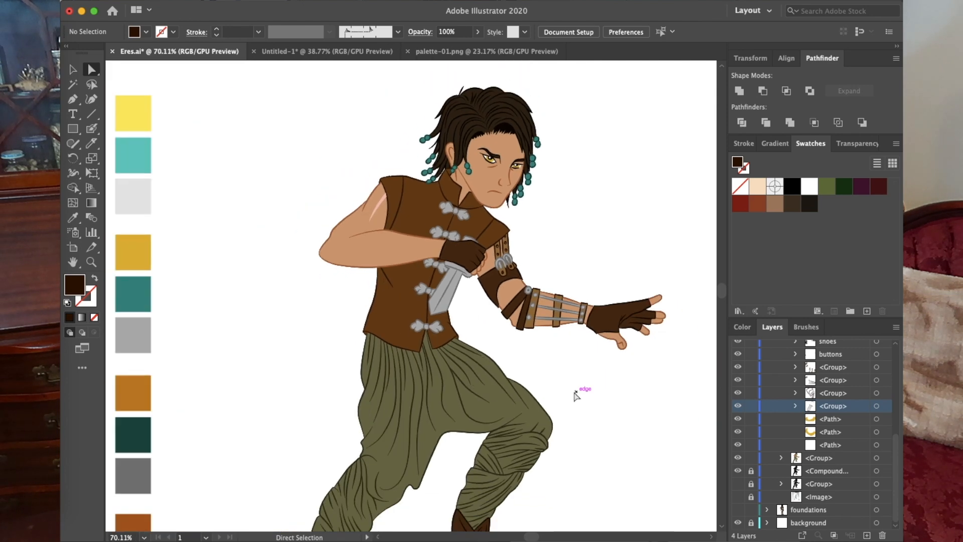
scroll(576, 396, "down", 5)
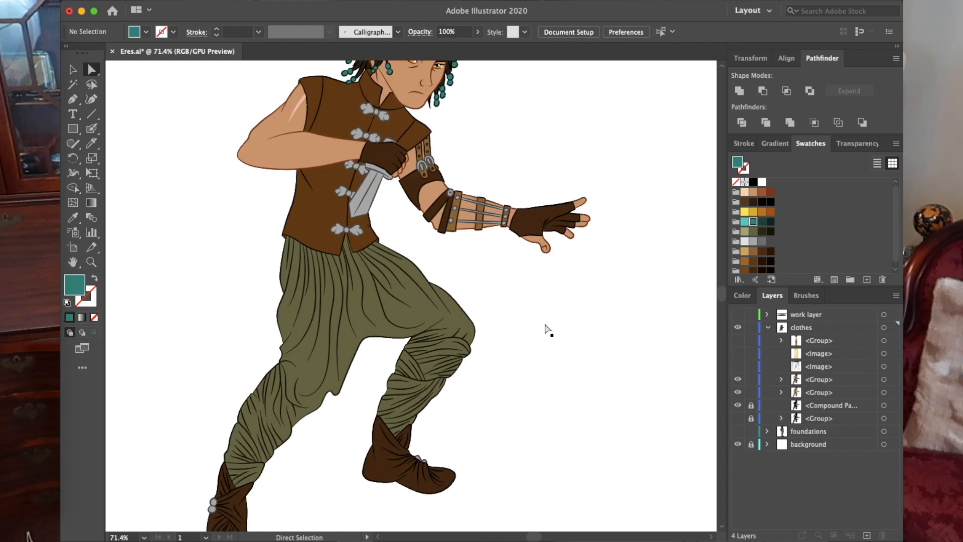
Fill the hair with a radial gradient using the first two dark brown palette swatches and position it across the head
scroll(544, 329, "up", 5)
left_click(490, 170)
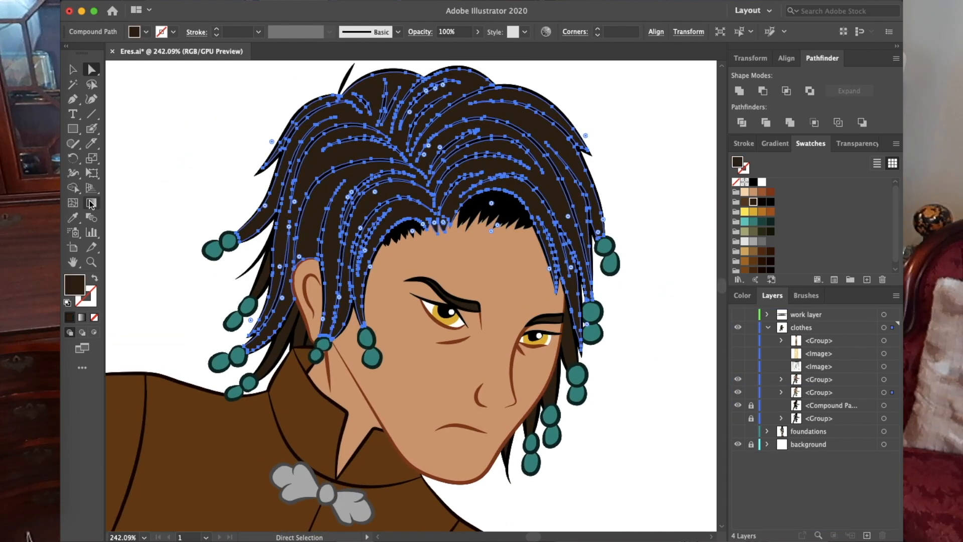
double_click(92, 203)
left_click(792, 163)
left_click(807, 163)
double_click(879, 245)
left_click(755, 304)
double_click(738, 245)
left_click(746, 303)
left_click(411, 203)
left_click_drag(466, 279, 422, 191)
Shade the hair beads with a radial gradient running from light teal to dark teal
left_click(467, 259)
scroll(445, 281, "up", 4)
left_click_drag(400, 280, 419, 297)
key("a")
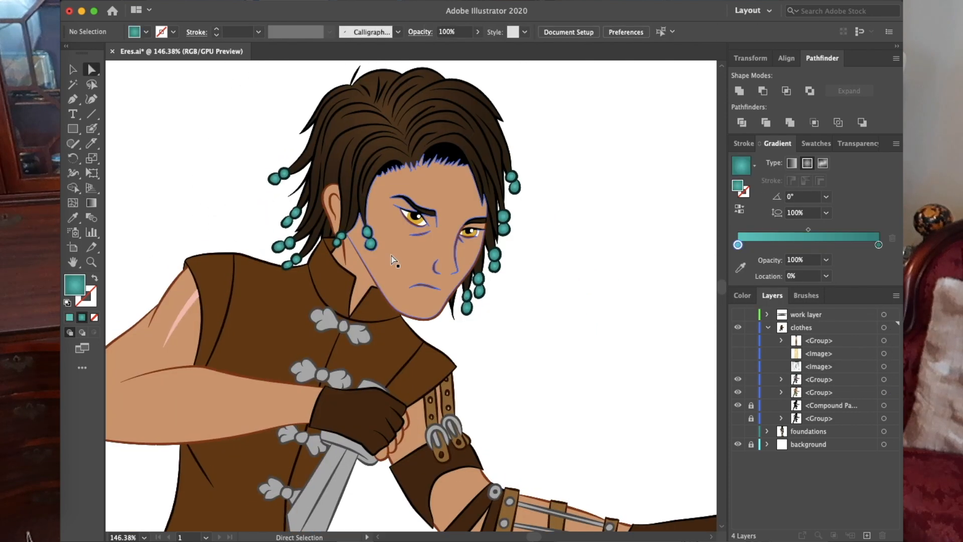
Fill the face with a linear gradient from light peach to tan, running diagonally down from the forehead
left_click(392, 257)
left_click(792, 164)
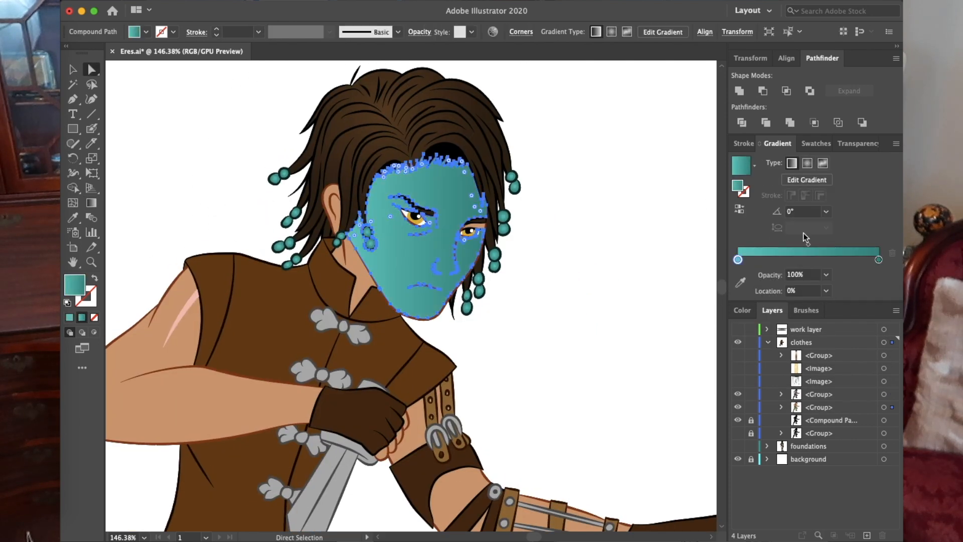
double_click(878, 260)
left_click(755, 308)
double_click(738, 260)
left_click(746, 308)
left_click(354, 123)
key("g")
mouse_move(403, 196)
left_mouse_down()
mouse_move(445, 332)
mouse_move(476, 316)
mouse_move(431, 245)
left_mouse_up()
key("a")
Apply the diagonal peach-to-tan linear gradient to the neck and the ear
left_click(339, 258)
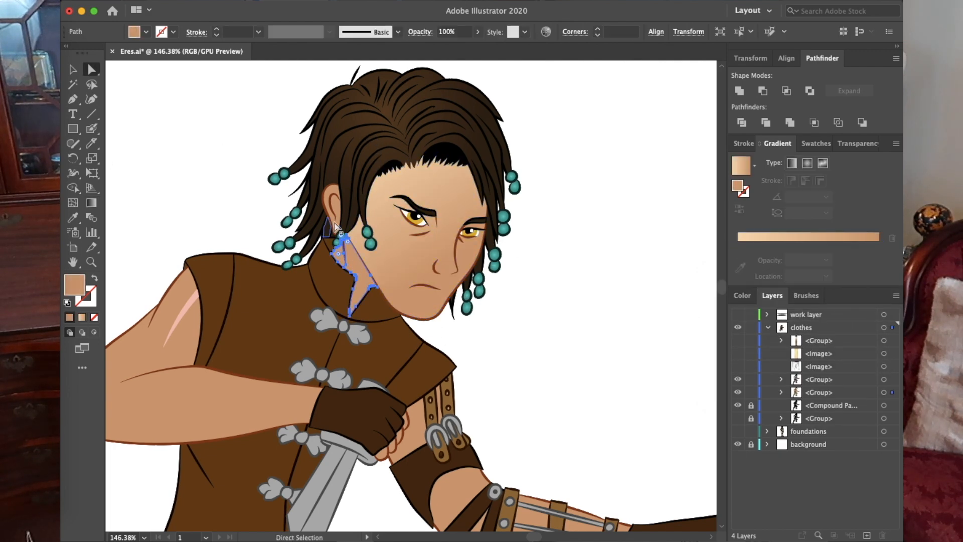
key("g")
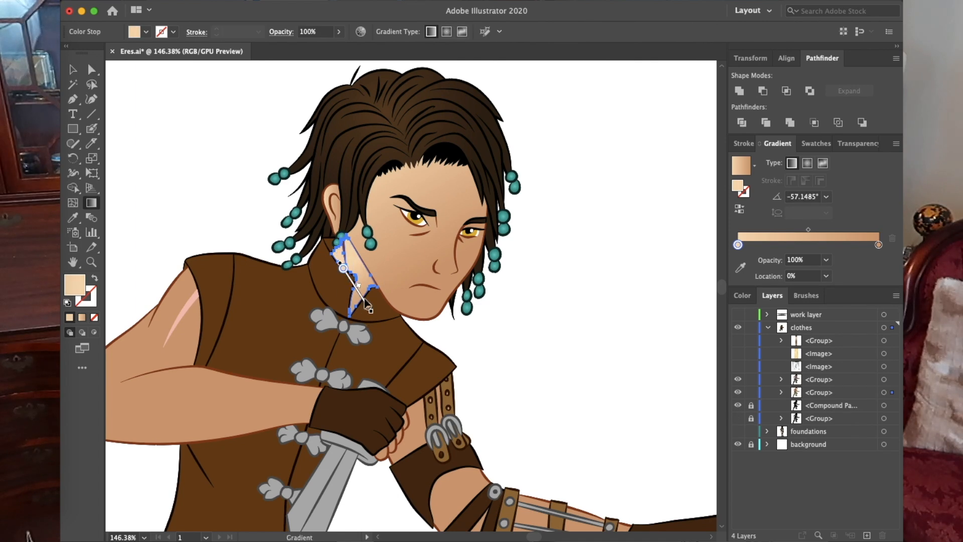
left_click(91, 69)
left_click(328, 200)
left_click(792, 180)
left_click_drag(324, 197, 346, 226)
left_click(91, 69)
Apply the peach-to-tan gradient to the bent arm, running from above the shoulder down past the forearm
scroll(398, 151, "down", 5)
left_click(241, 266)
left_click(73, 218)
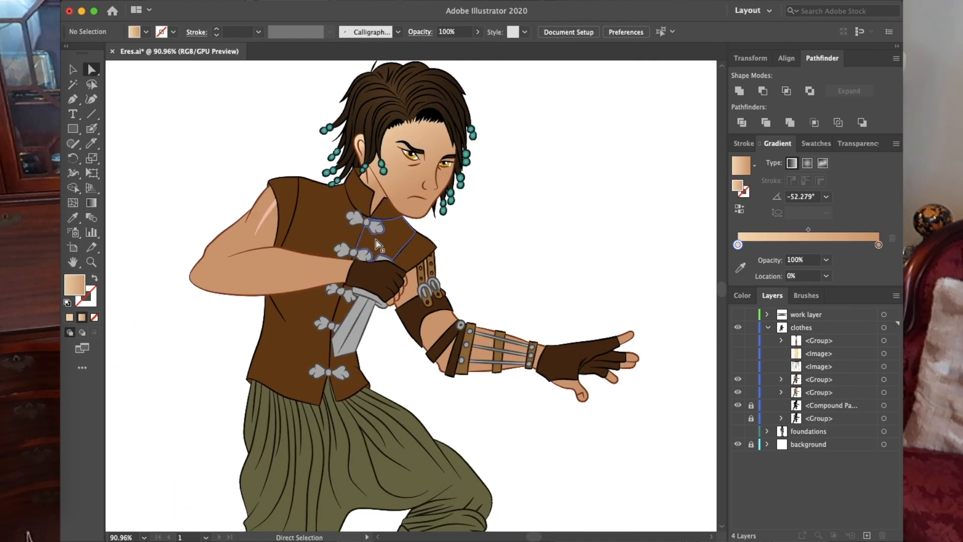
key("g")
left_click_drag(238, 141, 288, 300)
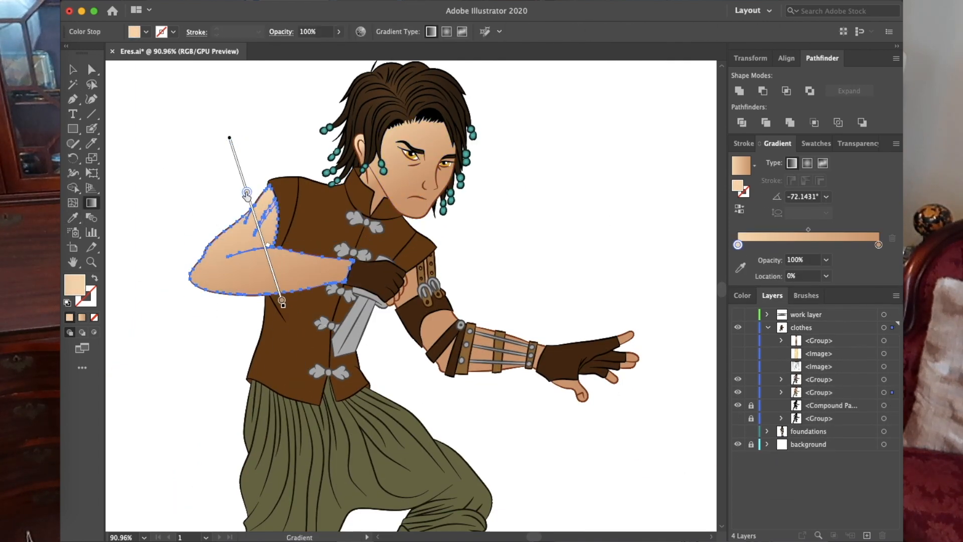
key("a")
left_click(134, 231)
Lighten the upper-arm highlight sliver to a very pale pink with the Color Picker
scroll(250, 201, "up", 10)
left_click(368, 261)
double_click(73, 285)
left_click(134, 267)
key("Return")
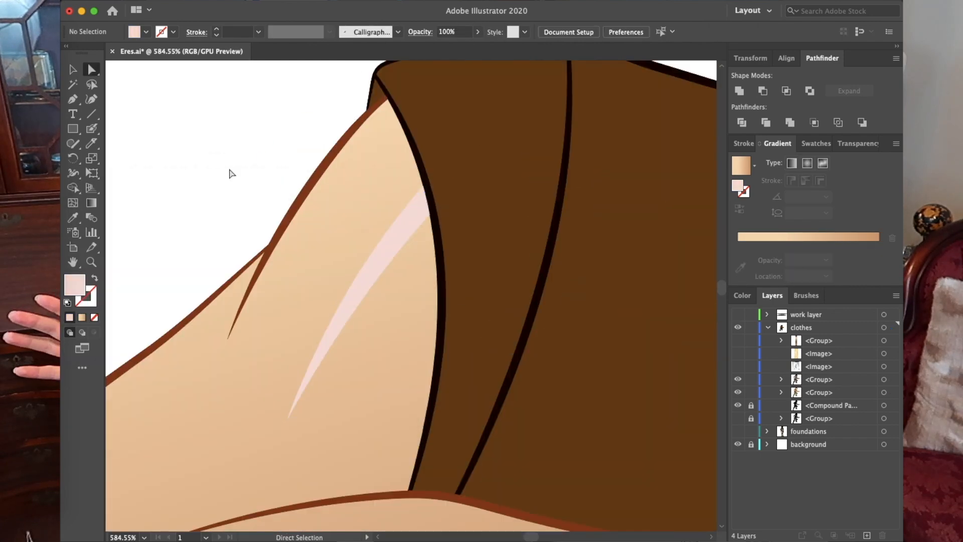
Select the main vest panels and fill them with the hair's dark brown radial gradient
scroll(229, 173, "down", 10)
scroll(345, 425, "up", 5)
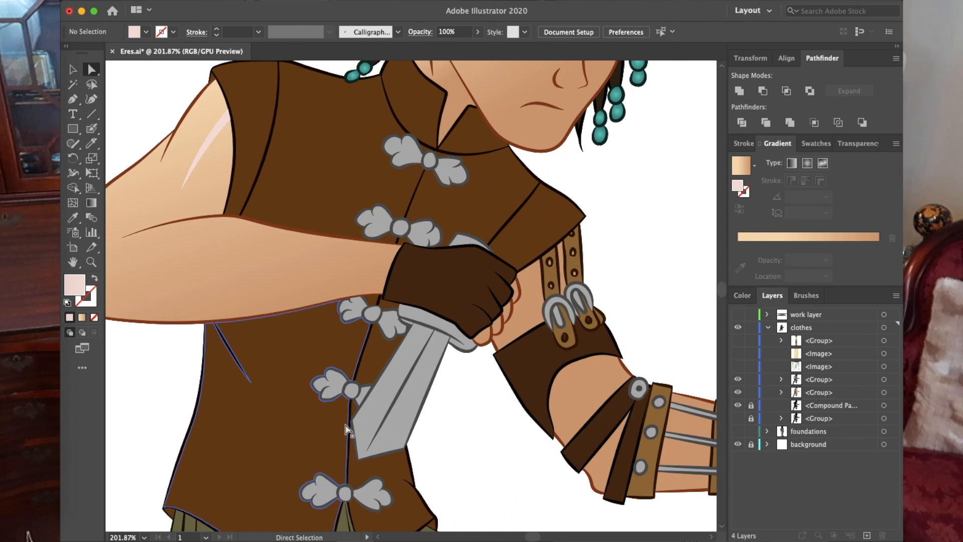
scroll(345, 426, "down", 2)
left_click(310, 344)
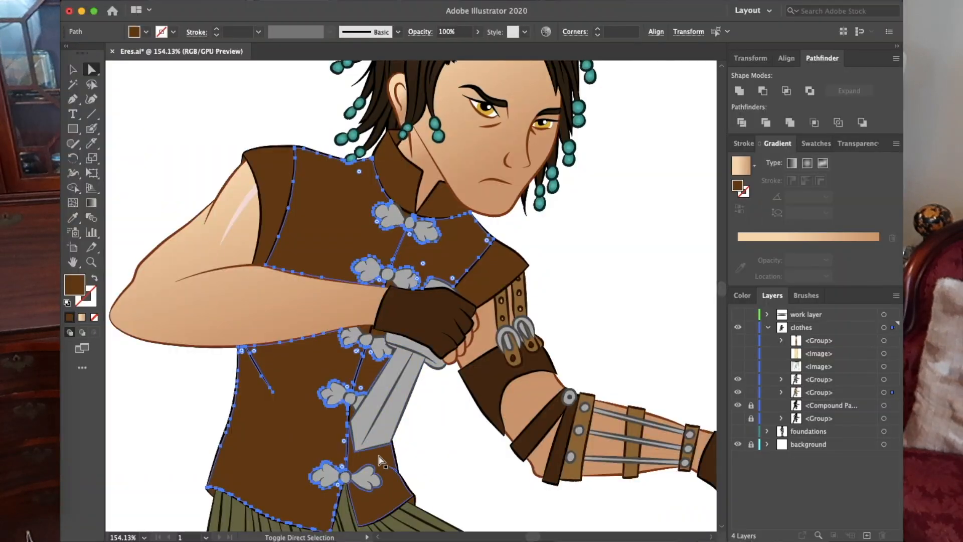
left_click(400, 82)
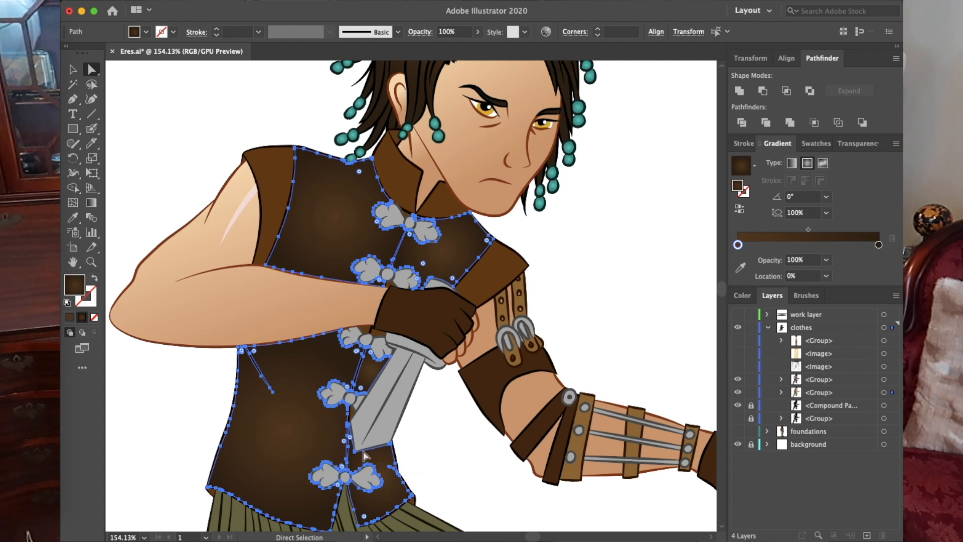
Remove the vest segments along the forearm and join the upper and lower vest panels into one path
left_click(322, 277)
key("Delete")
left_click(311, 337)
key("Delete")
key("super+j")
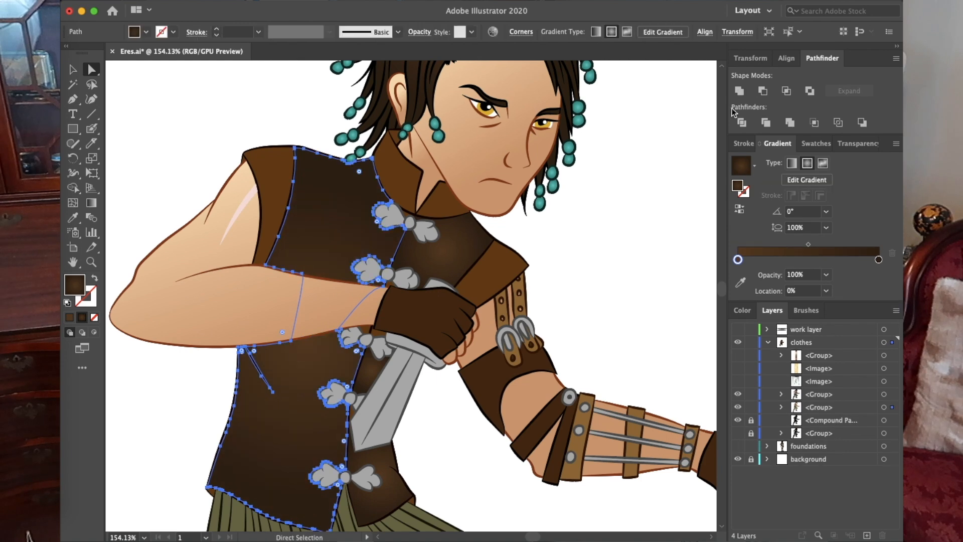
Expand the fills group in the layer list and send the joined vest panel backward
scroll(395, 350, "up", 3)
left_click(783, 408)
key("super+bracketleft")
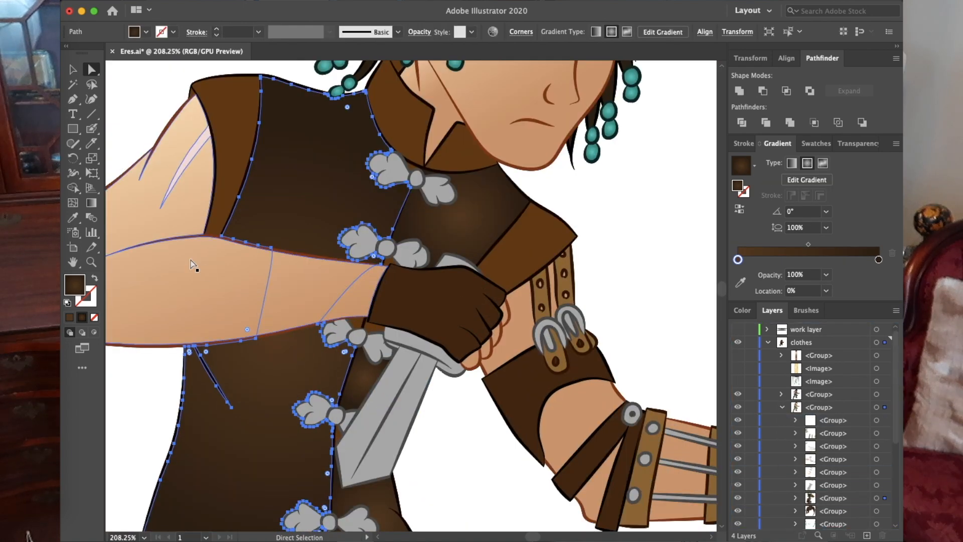
Open the vest's linear brown gradient for editing on the artwork
scroll(387, 258, "up", 5)
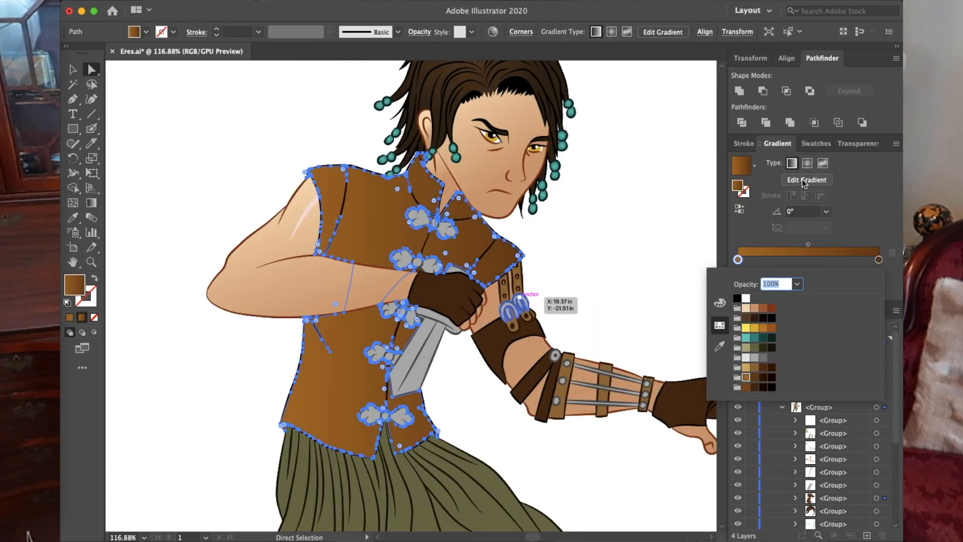
left_click(804, 179)
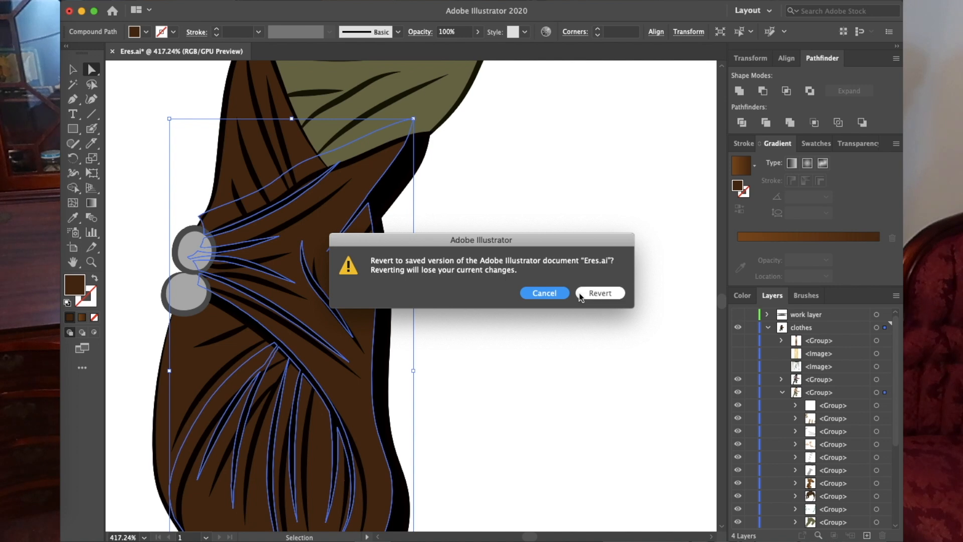
Revert Eres.ai to its saved version, discarding the current changes
left_click(597, 294)
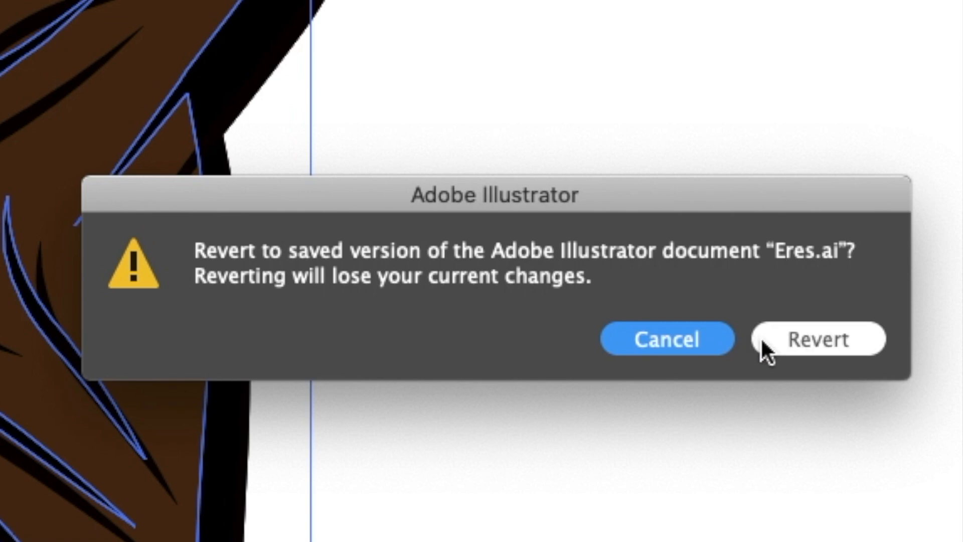
left_click(763, 342)
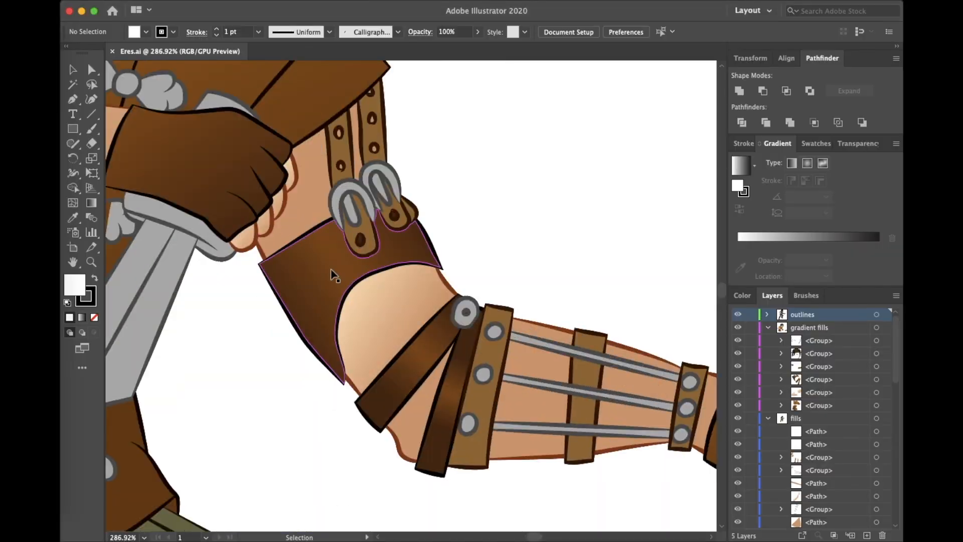
Shade the braced forearm's skin with a tan-peach-tan linear gradient drawn across the arm's width at about 84°
key("a")
left_click(331, 274)
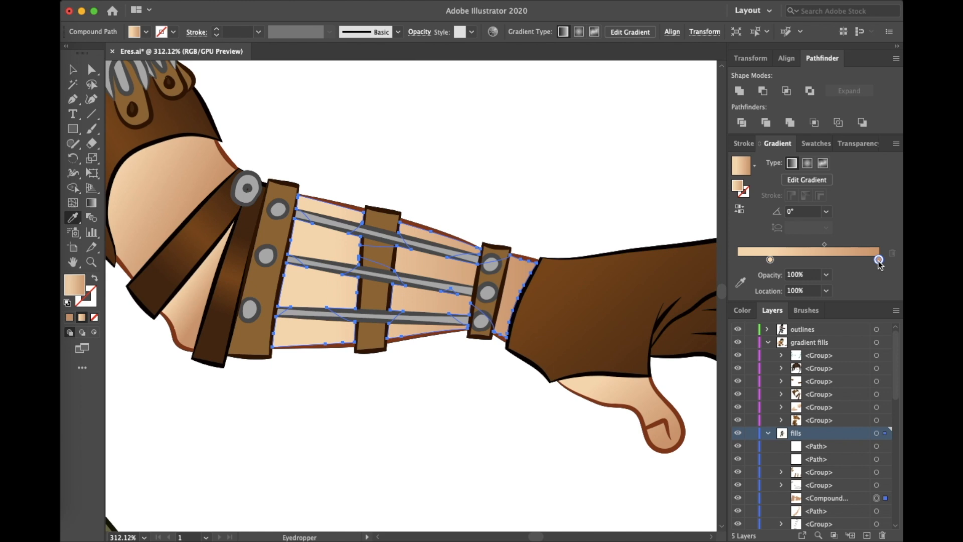
left_click_drag(294, 150, 291, 109)
left_click_drag(399, 351, 414, 208)
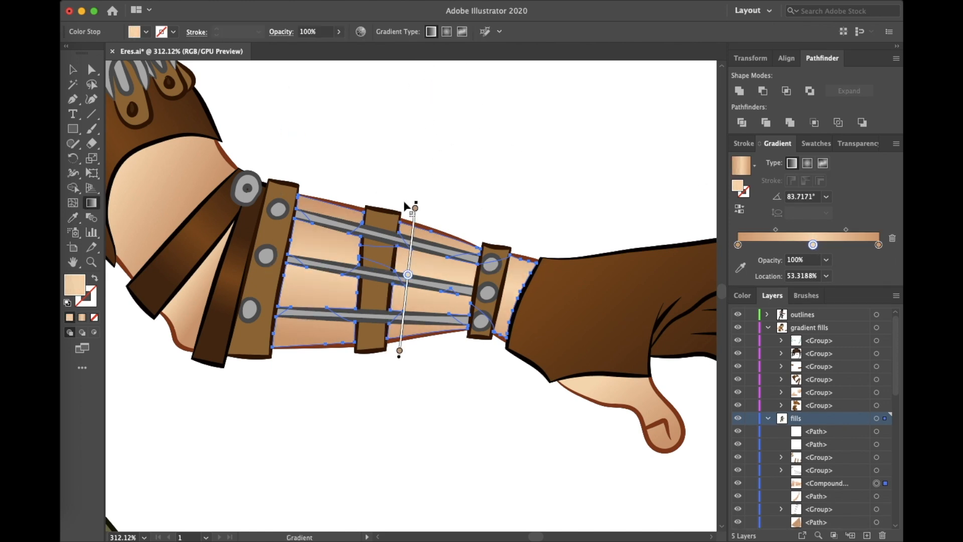
Shade the elbow skin above the crossed straps with the forearm's tan linear gradient, drawn diagonally at about -31°
left_click(155, 390)
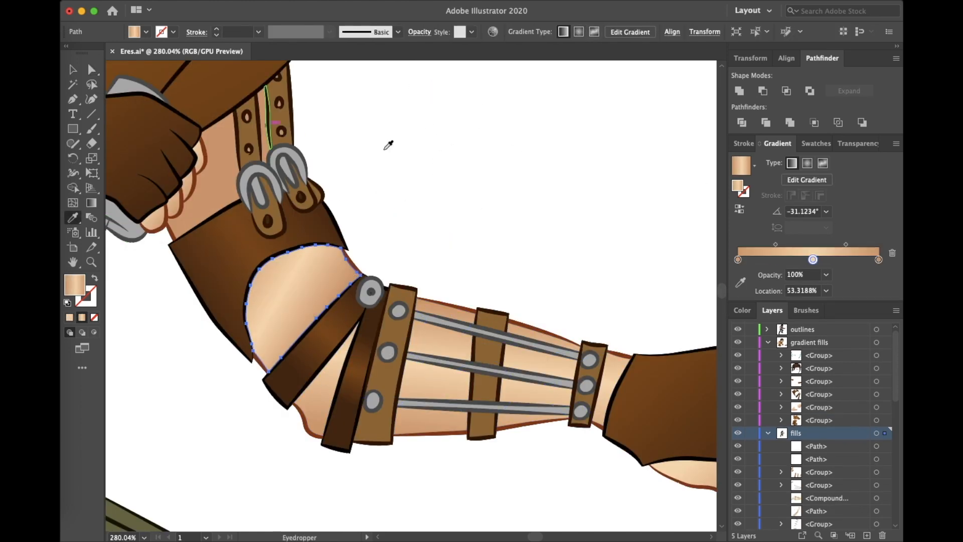
left_click_drag(262, 320, 360, 250)
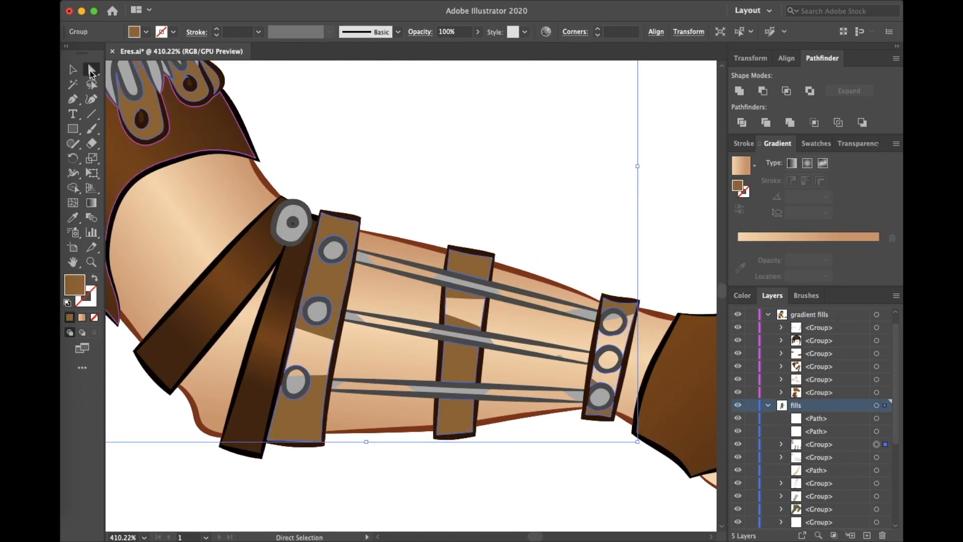
Give the brace strap nearest the elbow a brown-gold-brown linear gradient drawn along its length at about 79°
left_click(791, 164)
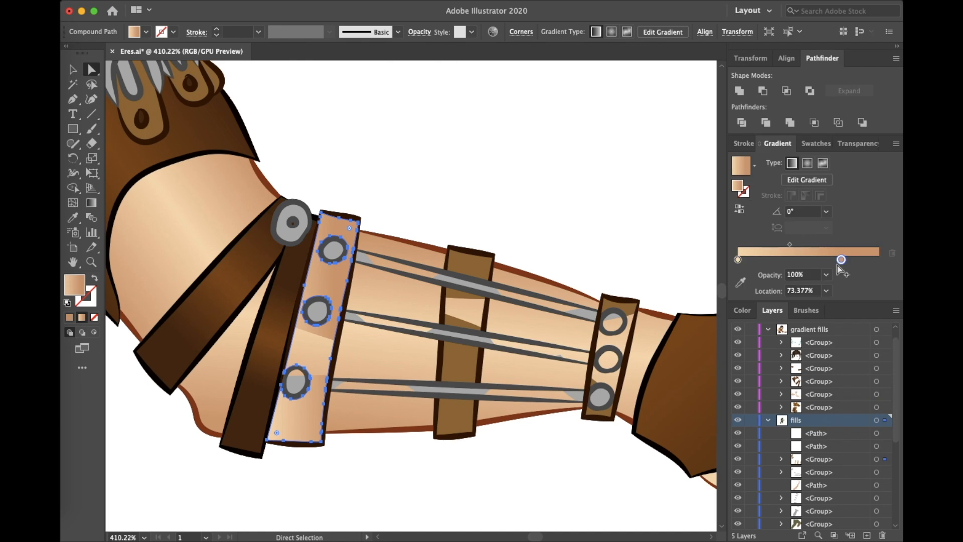
left_click_drag(842, 260, 879, 260)
double_click(878, 260)
left_click(755, 367)
mouse_move(738, 260)
left_mouse_down()
mouse_move(873, 259)
mouse_move(777, 260)
left_mouse_up()
left_click_drag(879, 259, 738, 259)
left_click_drag(776, 260, 812, 260)
key("g")
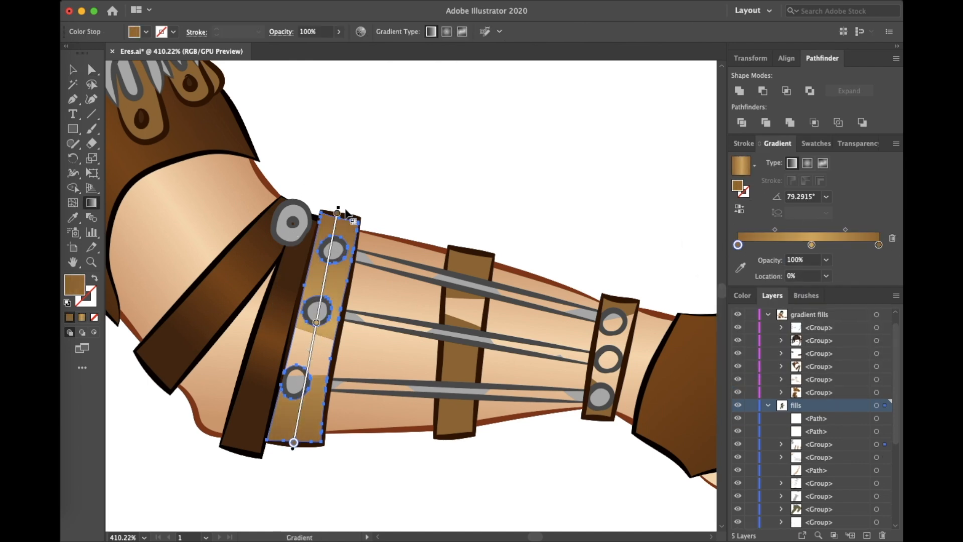
Copy the brown-gold-brown gradient onto the brace's middle strap and draw it along the strap's length at about 86°
key("a")
left_click(459, 361)
scroll(457, 405, "up", 6)
left_click(410, 329)
left_click(420, 208)
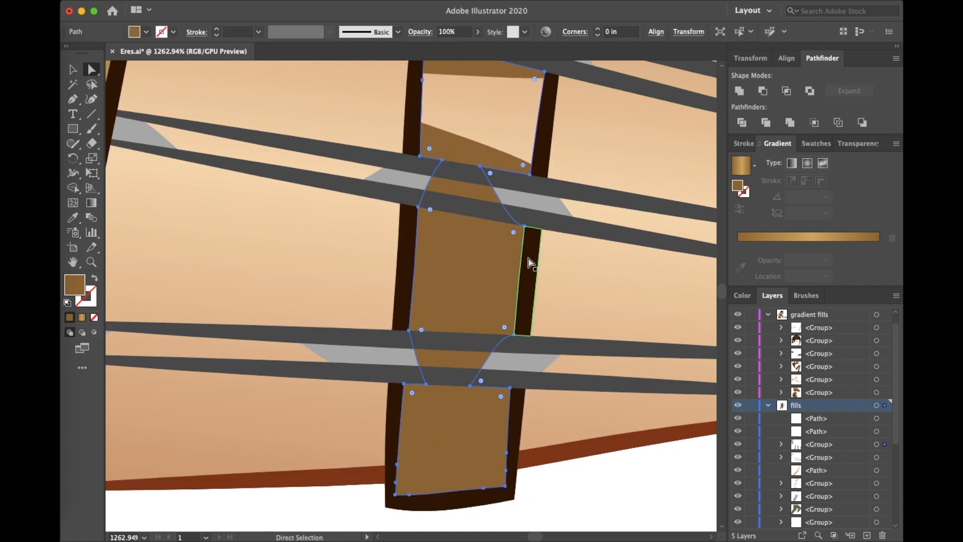
scroll(508, 226, "up", 5)
left_click(508, 225)
scroll(486, 297, "down", 6)
key("i")
left_click(347, 273)
key("g")
left_click_drag(483, 352, 488, 278)
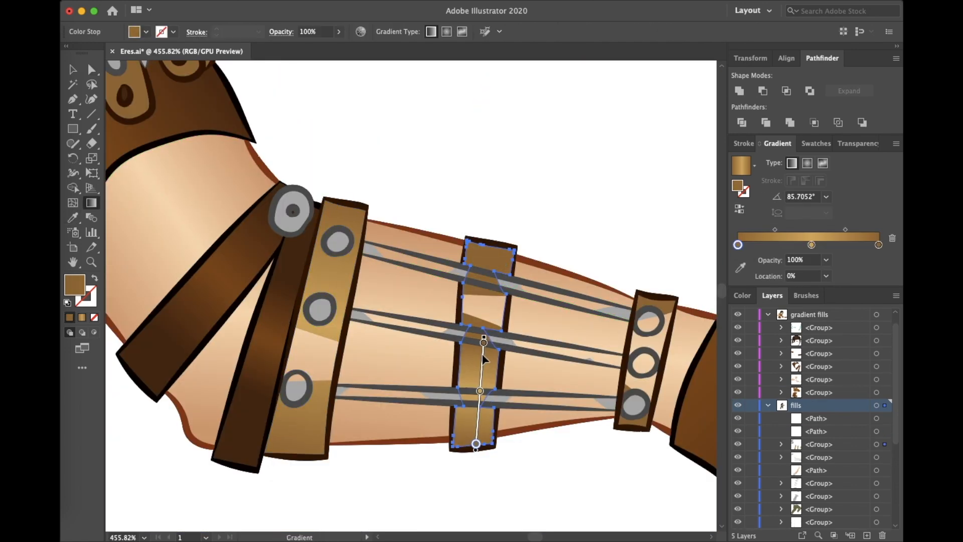
Unite the wrist strap's separate pieces and shade them with the brown-gold-brown gradient along the strap at about 80°
key("a")
scroll(648, 356, "up", 6)
left_click(496, 163)
left_click_drag(450, 271, 448, 329)
left_click_drag(424, 363, 442, 427)
left_click(739, 91)
key("g")
left_click(538, 300)
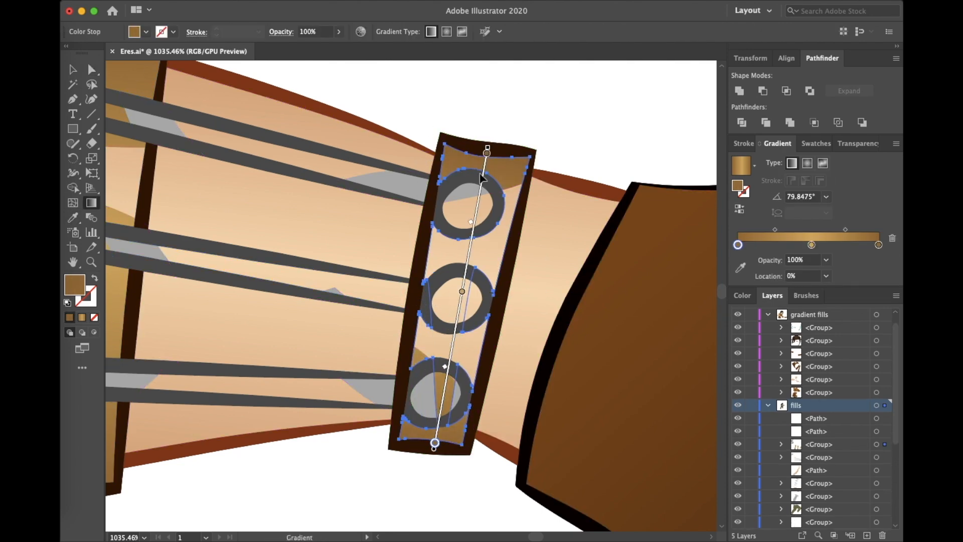
Group the shaded tan leather strap fills and move them up into the gradient fills layer
scroll(482, 178, "down", 6)
key("a")
left_click(471, 201, "shift")
left_click(344, 172, "shift")
key("super+g")
left_click(782, 444)
left_click_drag(833, 470, 830, 424)
left_click_drag(814, 373, 814, 372)
Shade the brace's round metal studs with a light-gray to gray radial gradient
scroll(412, 281, "up", 2)
left_click(807, 163)
scroll(897, 417, "down", 5)
left_click(885, 400)
key("i")
left_click(173, 221)
left_click(886, 388)
left_click(203, 334)
Apply the gray radial gradient to the group holding the arm buckles and the large round rivet
scroll(359, 290, "up", 5)
left_click(886, 348)
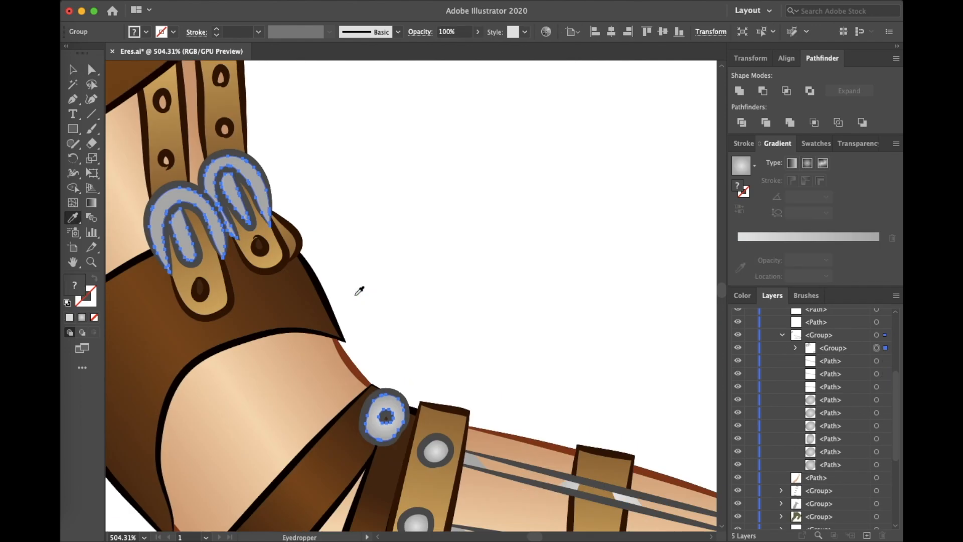
left_click(387, 415)
left_click(91, 69)
left_click(552, 201)
Shade the three metal rods of the forearm brace with the studs' gray radial gradient
scroll(527, 281, "down", 5)
scroll(815, 396, "up", 10)
scroll(140, 432, "up", 6)
left_click(502, 386)
left_click(368, 377, "shift")
left_click(246, 387, "shift")
key("i")
scroll(289, 321, "down", 6)
scroll(274, 204, "up", 3)
left_click(691, 134)
key("a")
scroll(572, 391, "down", 5)
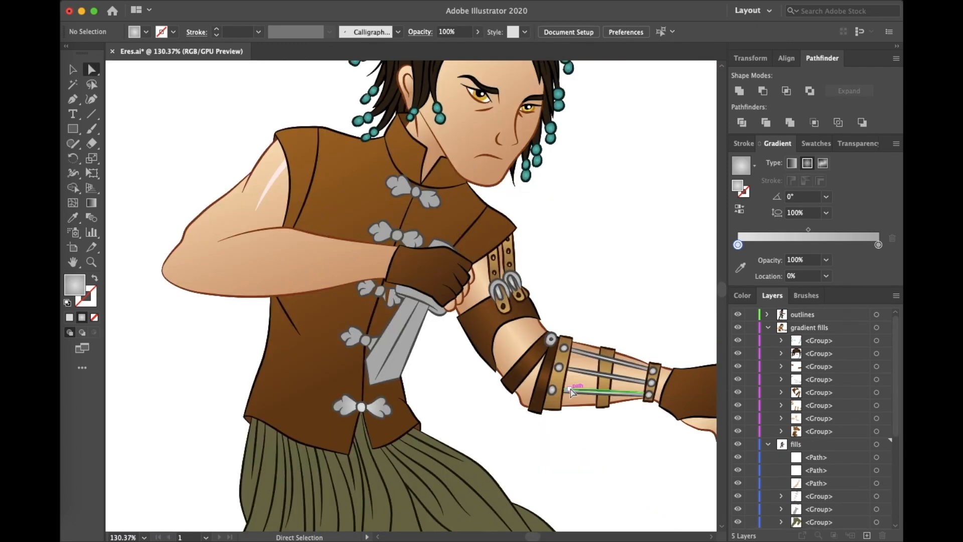
left_click(886, 497)
scroll(361, 327, "up", 6)
scroll(361, 327, "down", 4)
key("i")
left_click(323, 440)
key("super+z")
key("super+z")
key("super+z")
key("super+z")
key("a")
Shade the vest's clasps with the gray radial gradient and move their group into the gradient fills layer
left_click(886, 497)
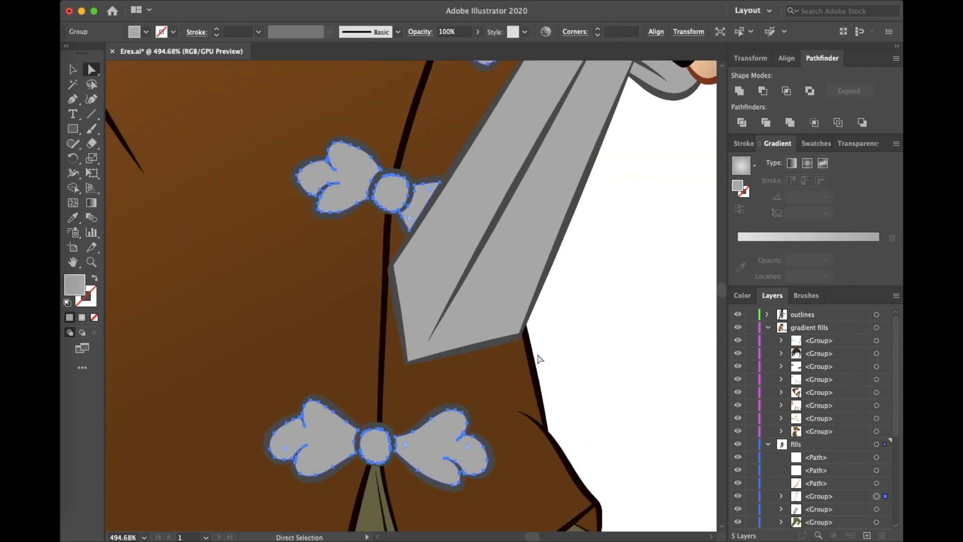
scroll(538, 360, "down", 5)
key("i")
left_click(464, 241)
left_click_drag(819, 497, 819, 387)
left_click(597, 231)
scroll(597, 231, "down", 6)
scroll(605, 230, "right", 2)
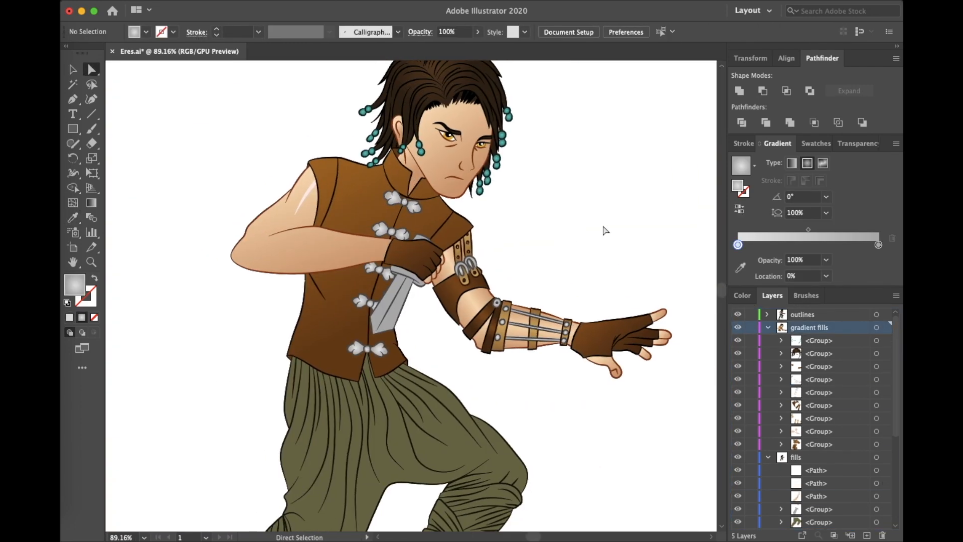
Unite the dagger guard's pieces and shade the guard and the pommel with the clasps' gray radial gradient
scroll(394, 237, "up", 10)
left_click(296, 291)
left_click_drag(277, 273, 293, 242)
left_click(361, 235, "shift")
left_click(740, 90)
key("i")
left_click(172, 329)
scroll(173, 329, "down", 6)
key("a")
left_click(374, 155)
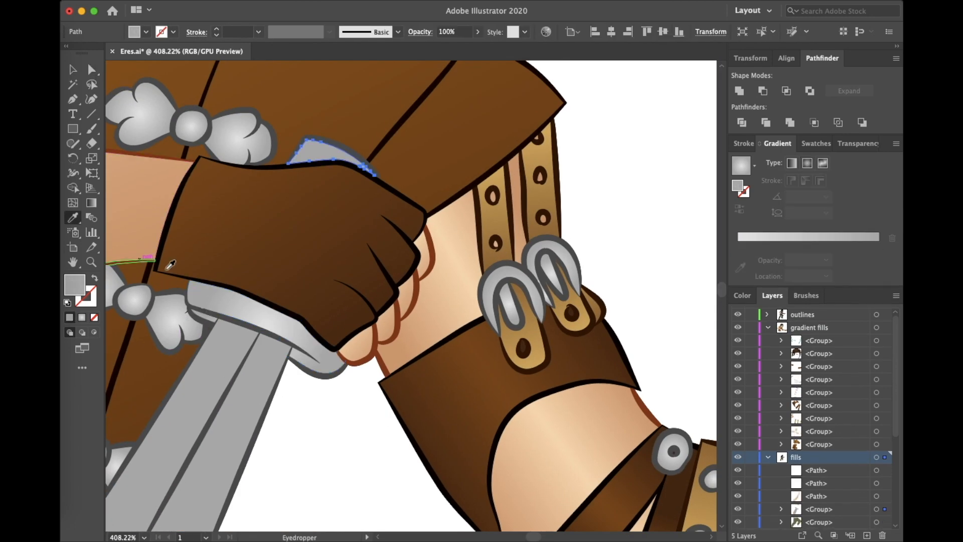
left_click(74, 218)
Apply a freeform gradient to the dagger blade and place color points along both halves of the blade
scroll(361, 281, "down", 4)
left_click(823, 163)
left_click(284, 429)
left_click(339, 422)
left_click(339, 350)
left_click(399, 316)
left_click(399, 297)
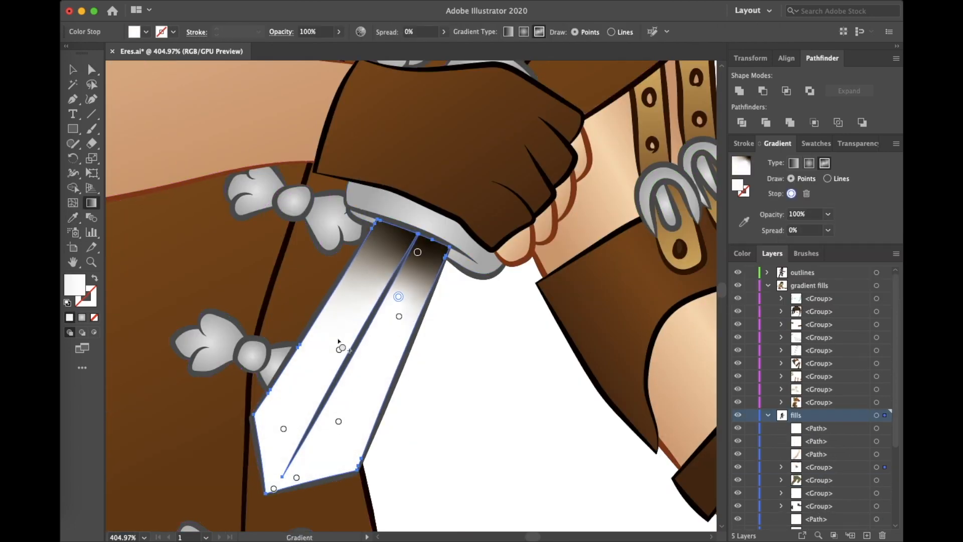
Color the freeform points near the dagger guard gray, light gray and gray from the gray swatch group
key("a")
left_click(806, 182)
left_click(399, 316)
double_click(399, 316)
left_click(275, 413)
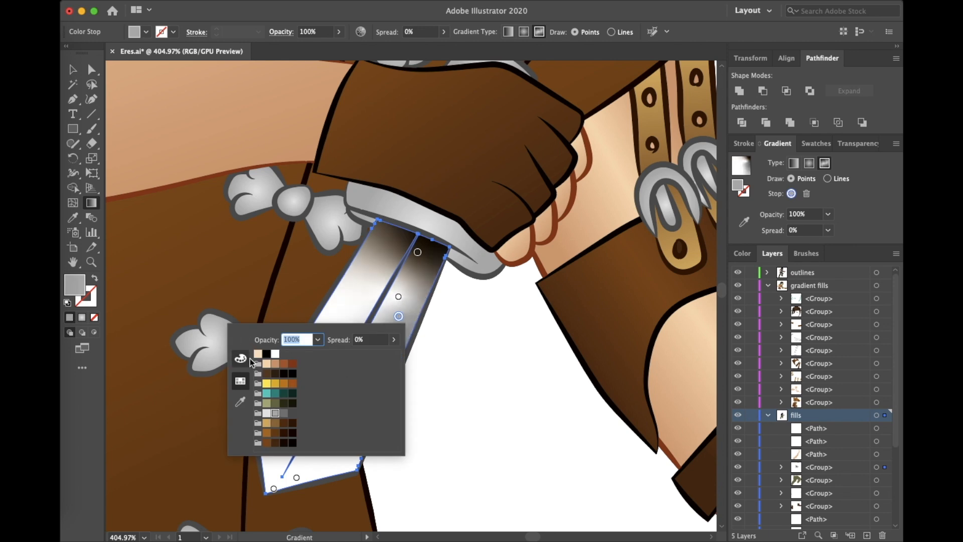
double_click(398, 296)
left_click(266, 394)
double_click(417, 252)
left_click(294, 348)
left_click(399, 316)
Color the remaining blade points in alternating light gray and gray down to the dagger's tip
double_click(339, 350)
left_click(207, 447)
double_click(359, 397)
left_click(235, 495)
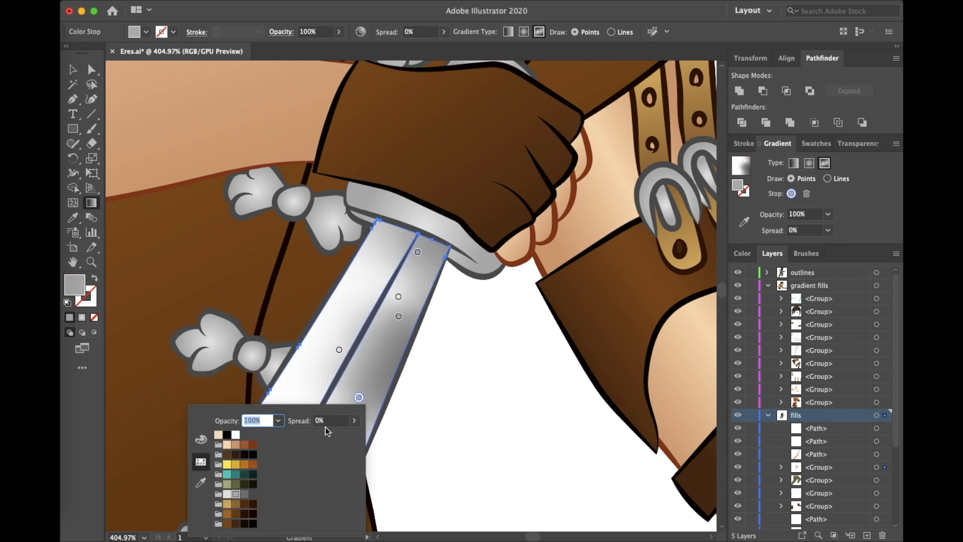
double_click(339, 422)
left_click(206, 373)
double_click(283, 428)
left_click(160, 378)
double_click(273, 488)
left_click(150, 439)
double_click(297, 478)
left_click(165, 428)
Switch the blade's freeform gradient to Lines and connect its stops with a curve from the tip to the guard
left_click(828, 179)
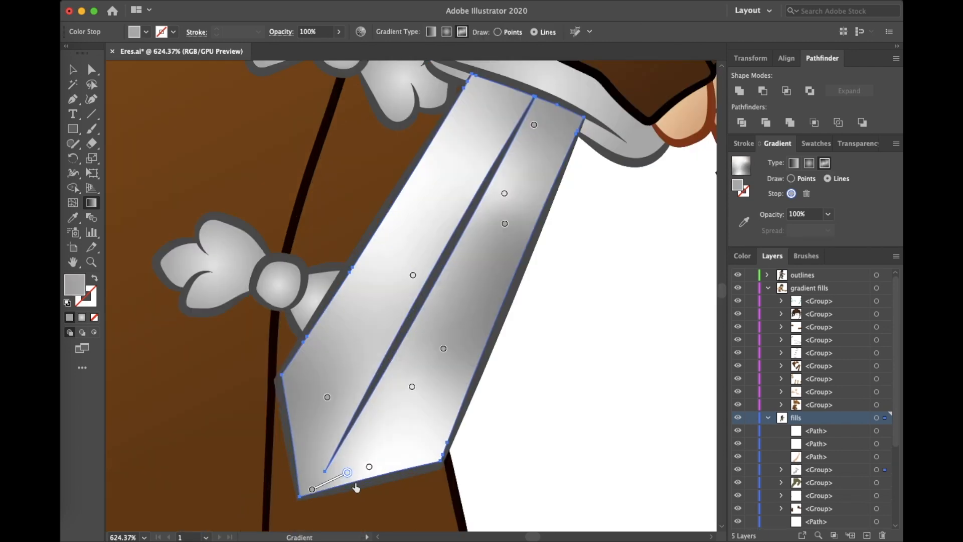
left_click(413, 276)
left_click(505, 223)
left_click(505, 193)
left_click(534, 124)
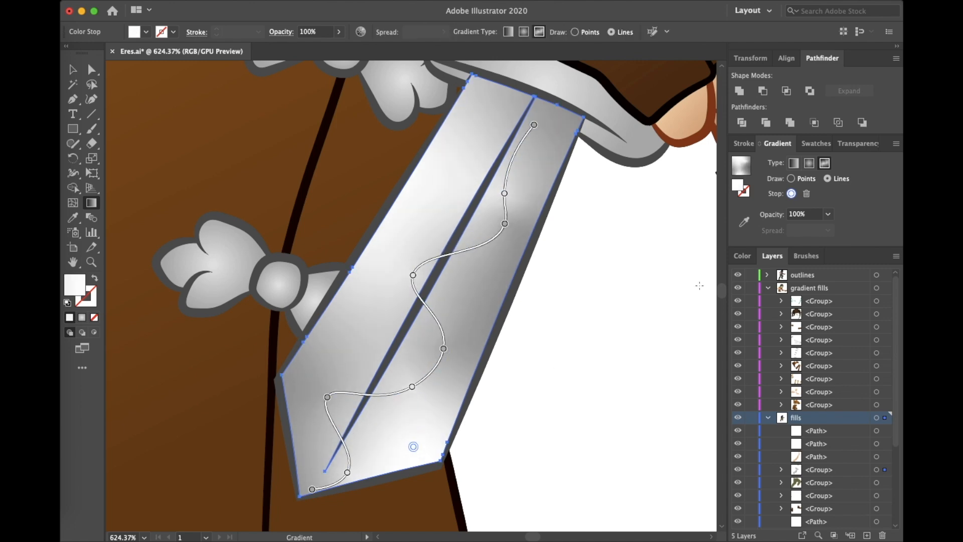
Add a gray freeform stop to the left half of the blade near the guard and deselect the blade
left_click(434, 182)
double_click(434, 183)
left_click(312, 280)
left_click(582, 318)
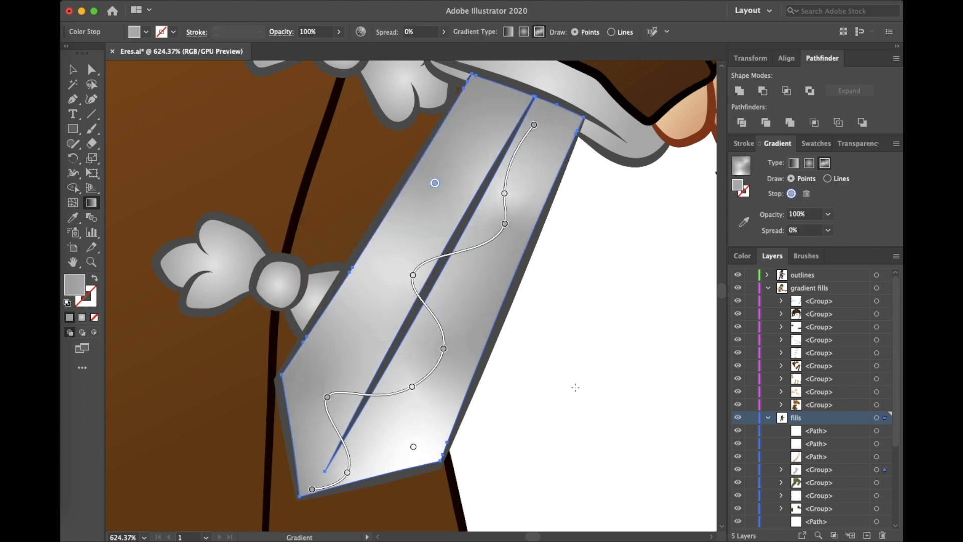
key("a")
left_click(599, 366)
Move the dagger's fill group into the gradient fills layer
scroll(619, 361, "down", 10)
left_click(886, 470)
left_click_drag(828, 471, 828, 346)
Shade the round buttons on both boots with the clasps' gray radial gradient
left_click(886, 493)
scroll(623, 437, "down", 4)
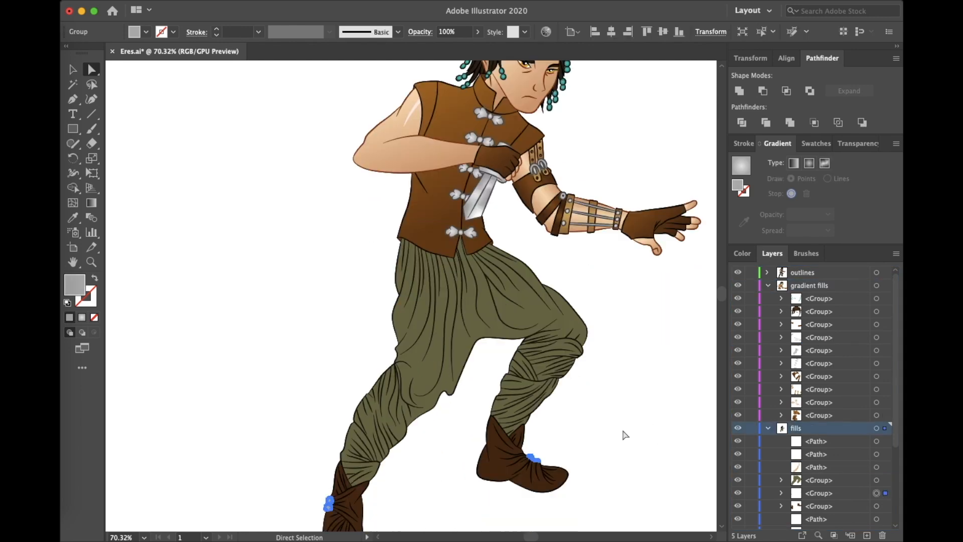
scroll(624, 436, "up", 10)
scroll(623, 437, "down", 10)
key("i")
left_click(372, 210)
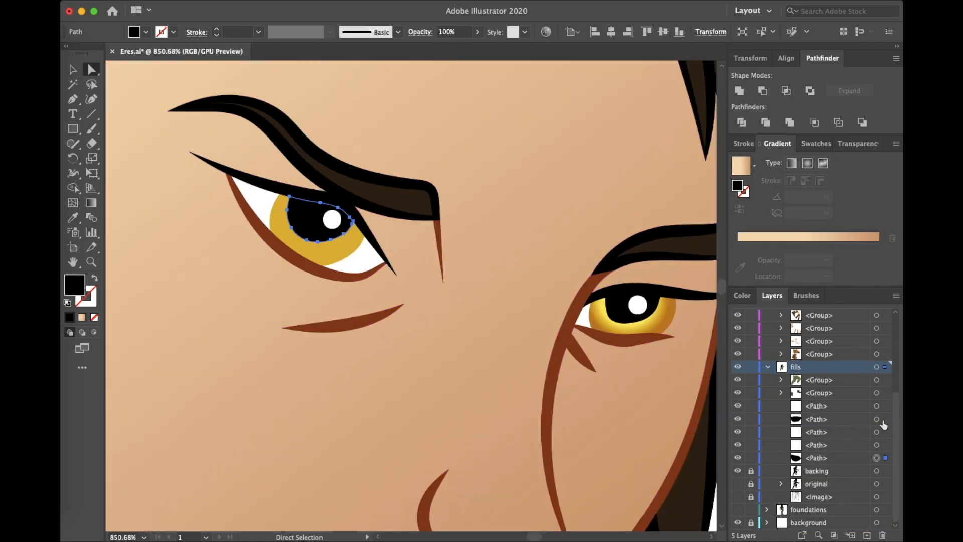
Group both eyes' pupils with their highlights and move the group into the gradient fills layer
left_click(886, 419, "shift")
key("super+g")
left_click_drag(823, 432, 811, 328)
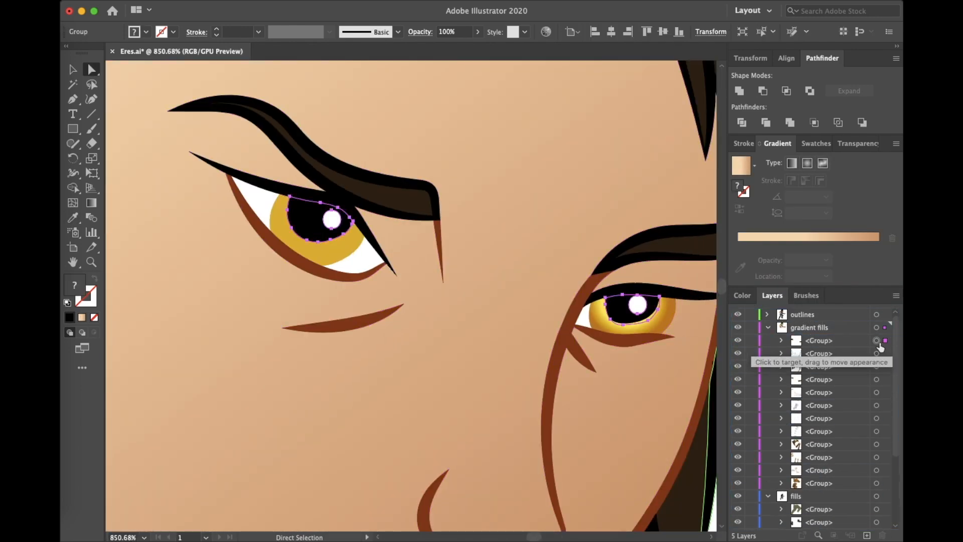
Group the two irises and move the group up into the outlines layer
scroll(886, 431, "down", 10)
left_click(886, 458)
left_click(886, 432, "shift")
key("super+g")
left_click_drag(823, 458, 818, 314)
Copy the shaded eye's yellow-orange radial gradient onto the other eye's flat iris
scroll(882, 421, "down", 5)
scroll(882, 422, "up", 10)
left_click(306, 248)
key("i")
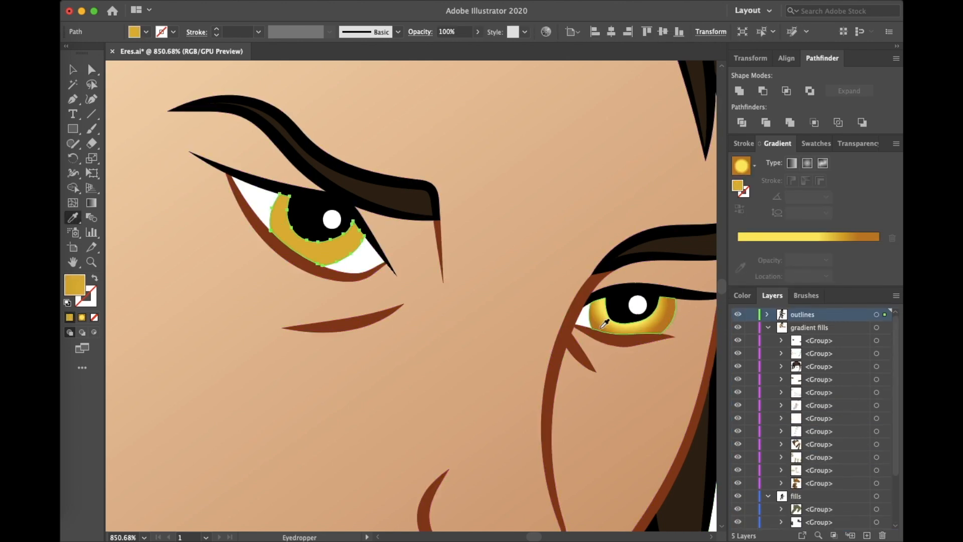
left_click(607, 323)
key("g")
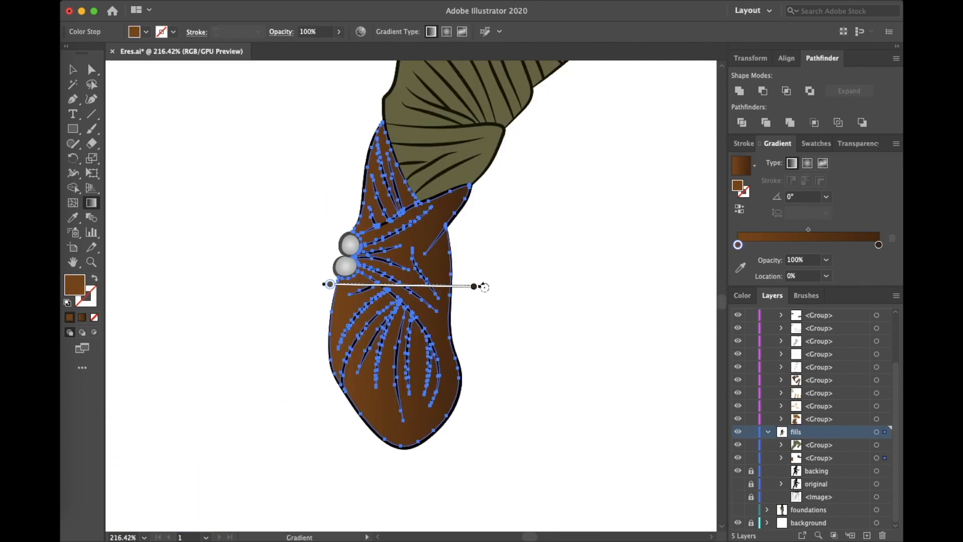
Redraw the linear brown to dark-brown gradient diagonally across each of the two boots
left_click_drag(390, 254, 454, 384)
left_click_drag(420, 301, 341, 151)
key("v")
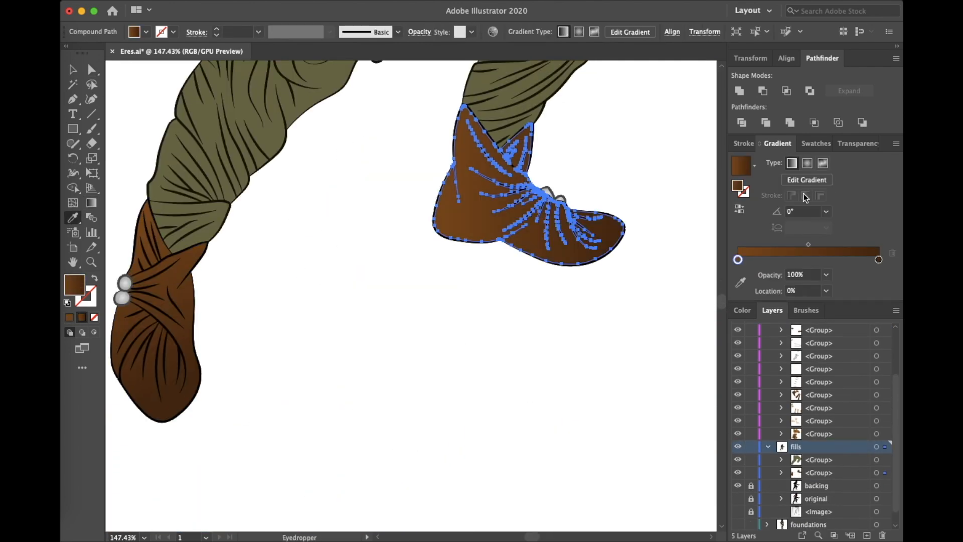
left_click_drag(360, 272, 500, 461)
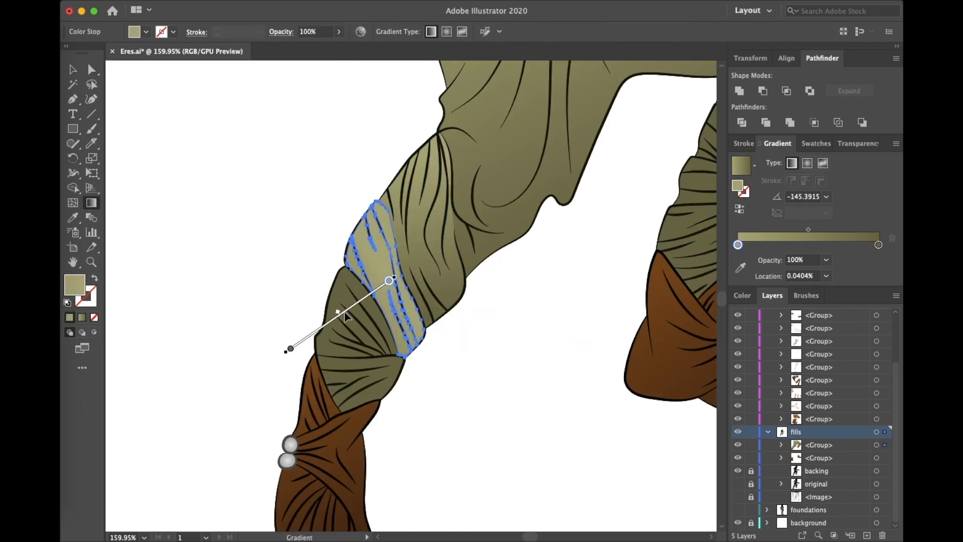
Copy the olive linear gradient from the finished wrap onto the lower wraps of the extended leg and redraw its direction
left_click(92, 69)
left_click(346, 311)
left_click(72, 218)
left_click(384, 266)
left_click(92, 203)
left_click(353, 377)
left_click_drag(318, 383, 298, 472)
left_click(416, 252)
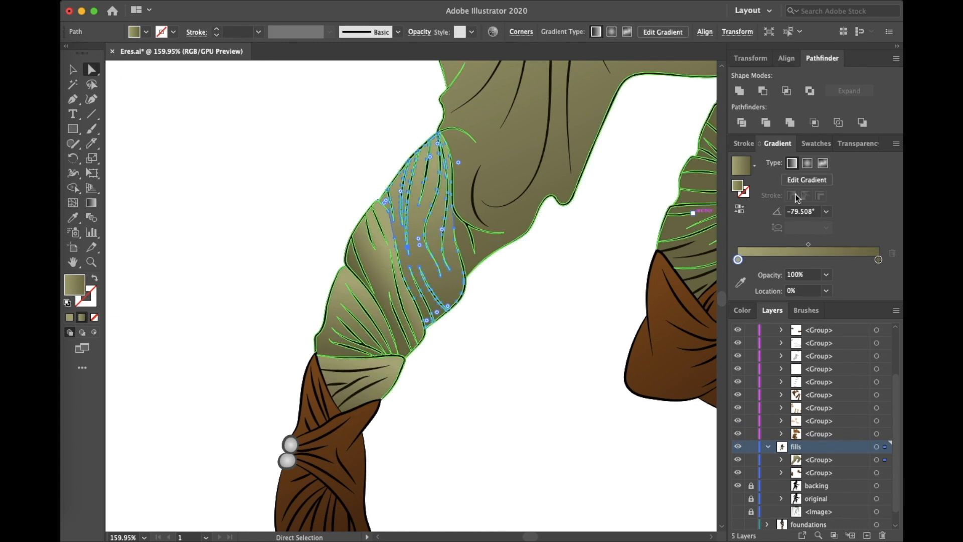
Copy the olive gradient onto the narrow wrap below the bent leg's knee and redraw it diagonally
left_click(416, 174)
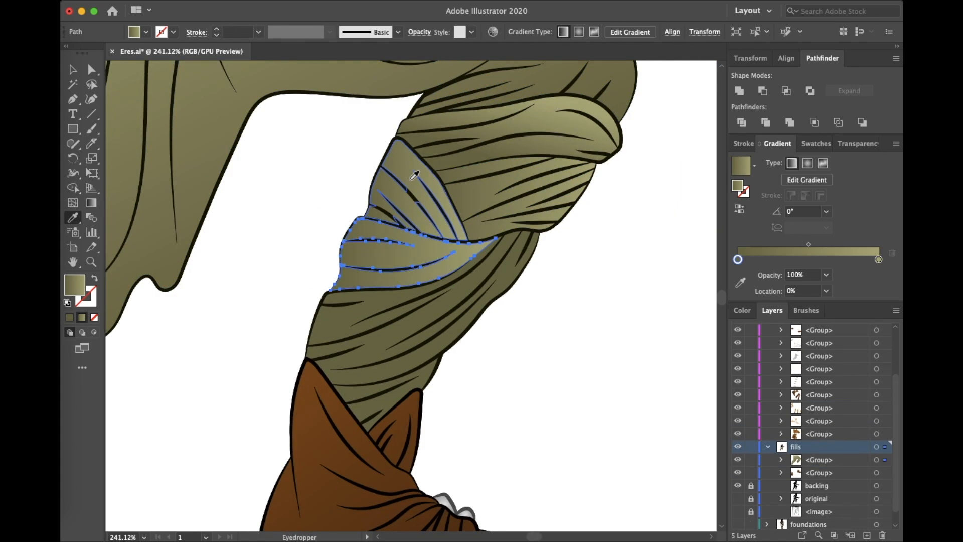
key("g")
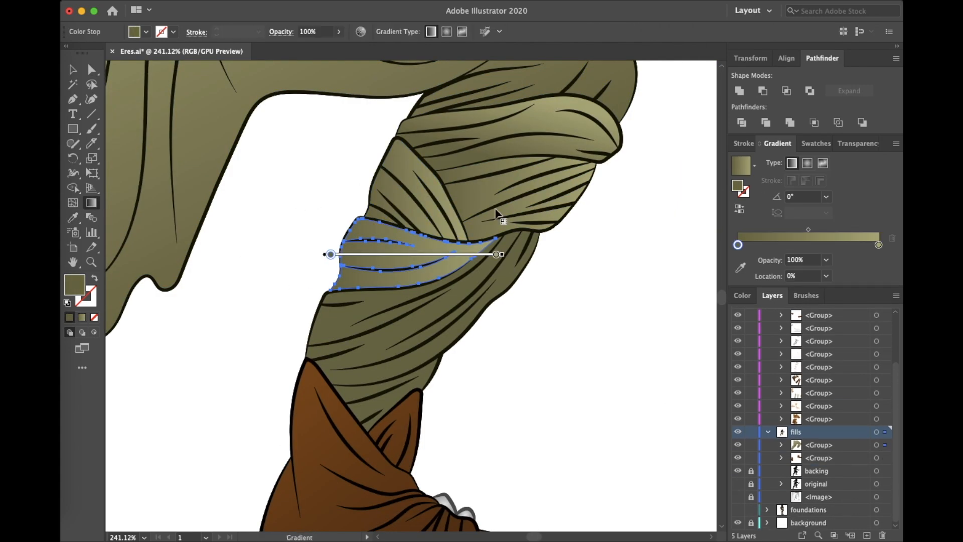
left_click_drag(437, 124, 384, 189)
Copy the olive gradient onto the bent leg's wide lower wrap and redraw it diagonally across the shape
left_click(92, 70)
left_click(402, 321)
left_click(72, 218)
left_click(401, 255)
left_click(804, 181)
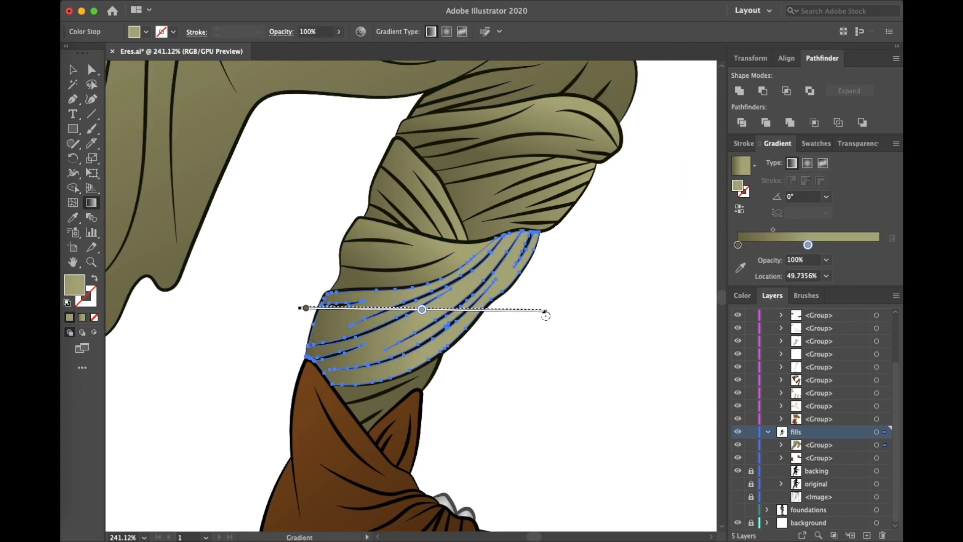
left_click_drag(539, 258, 335, 381)
Copy the same olive gradient onto the bent leg's lowest wrap above the boot
key("a")
left_click(387, 407)
key("i")
left_click(392, 346)
Change the trousers' linear gradient to a freeform gradient drawn with points
key("a")
left_click(281, 234)
scroll(282, 234, "down", 10)
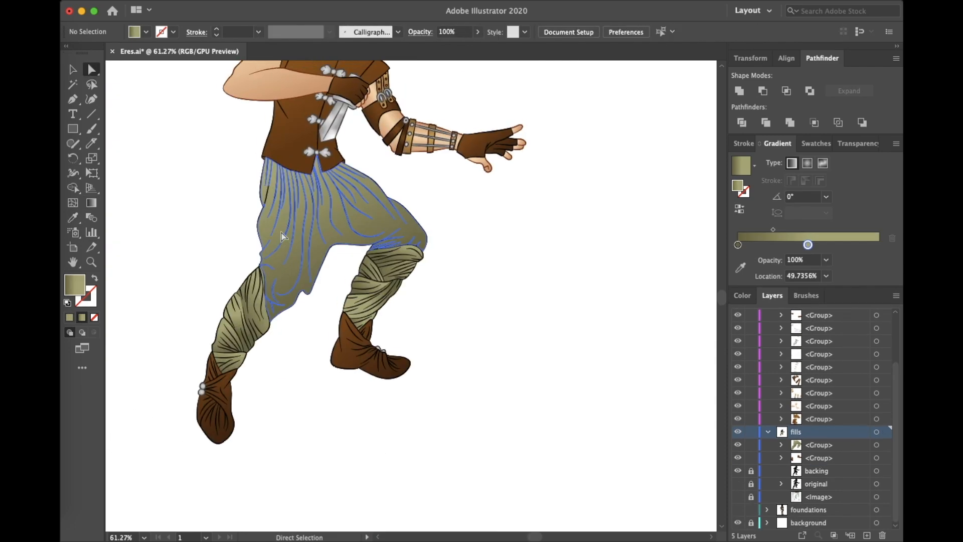
scroll(281, 234, "up", 8)
scroll(195, 303, "down", 5)
left_click(522, 248)
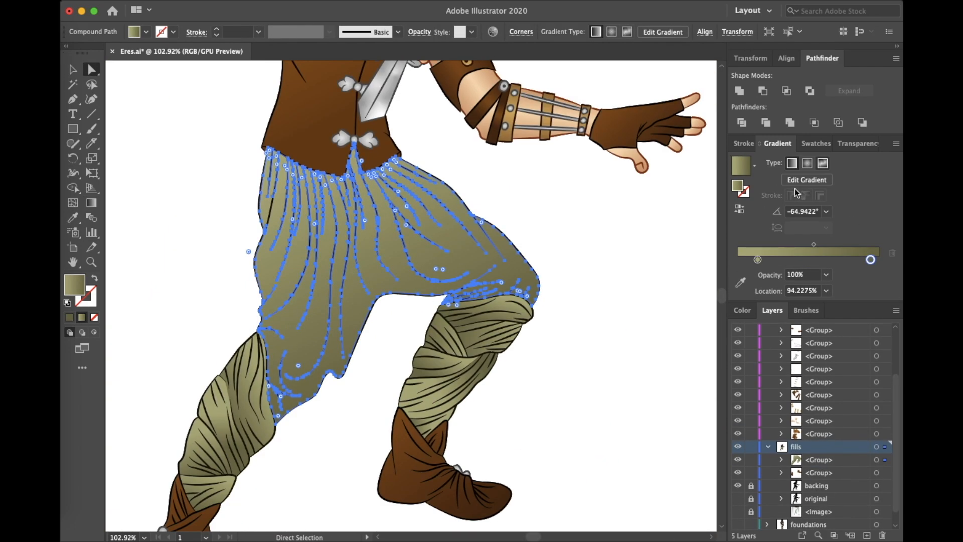
left_click(823, 163)
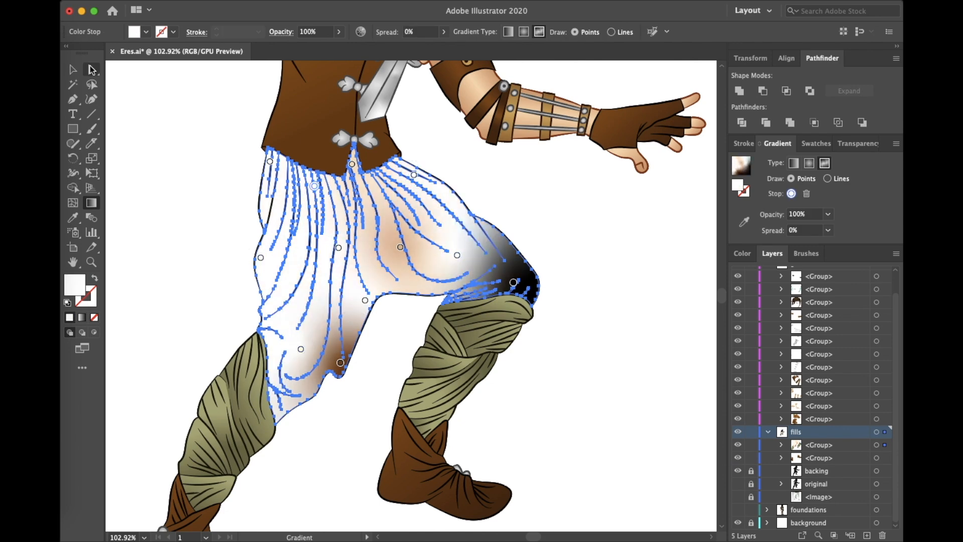
Recolor the trousers' freeform points at the knee, hip, hem and crotch dark olive, and the thigh point light olive
scroll(440, 293, "up", 2)
double_click(533, 280)
left_click(408, 366)
double_click(461, 245)
left_click(330, 330)
double_click(407, 143)
left_click(284, 229)
double_click(314, 380)
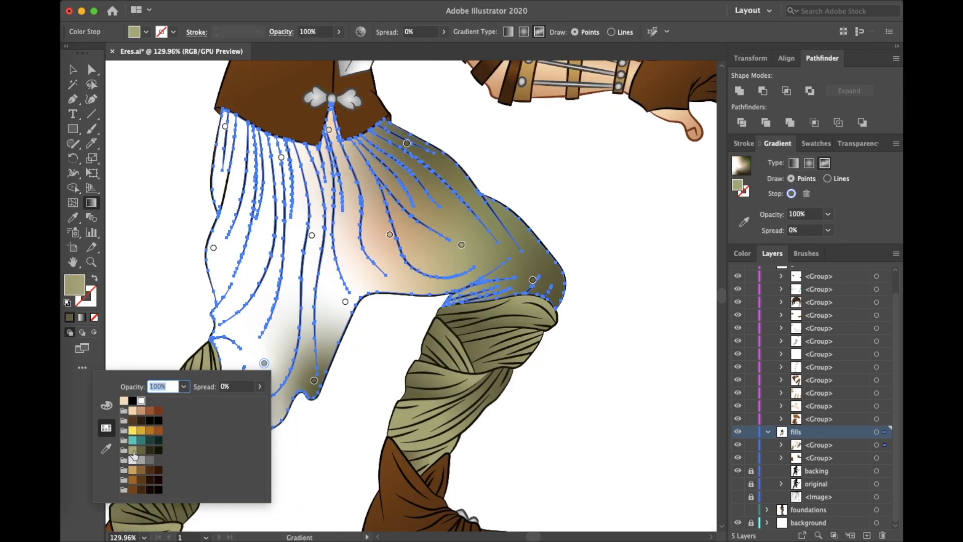
double_click(346, 301)
left_click(222, 388)
Recolor the freeform points at the trousers' center, inner thigh and outer edge light olive
double_click(312, 235)
left_click(180, 322)
double_click(390, 234)
left_click(267, 322)
left_click(259, 321)
double_click(214, 248)
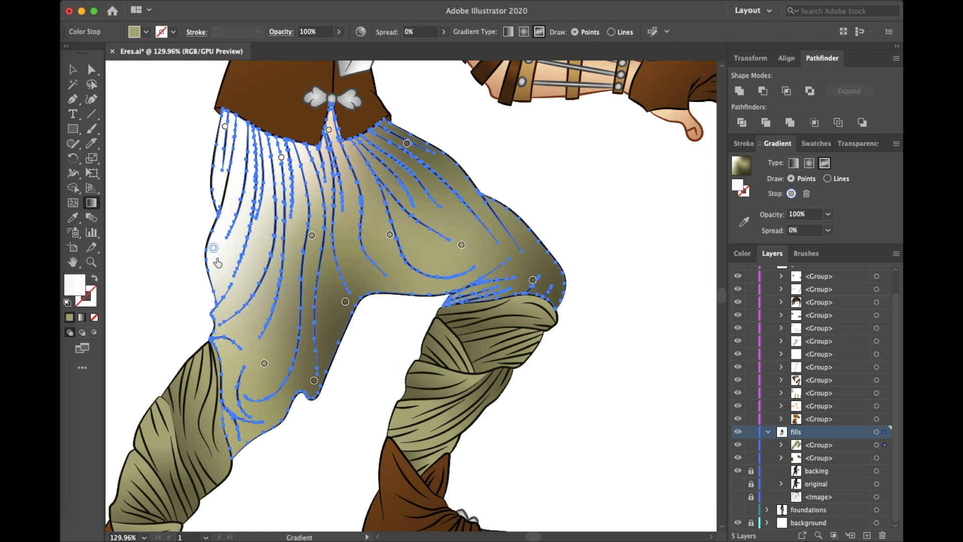
left_click(109, 334)
Recolor the remaining freeform points along the trousers' waistband with olive swatches
double_click(281, 158)
left_click(157, 245)
double_click(329, 130)
left_click(204, 217)
double_click(224, 126)
Move the group of olive trousers and wraps out of the fills layer into the gradient fills layer
left_click(91, 70)
key("super+0")
left_click_drag(818, 445, 816, 419)
scroll(816, 440, "up", 2)
Expand the shadows layer and show its reference sketch image
left_click(767, 285)
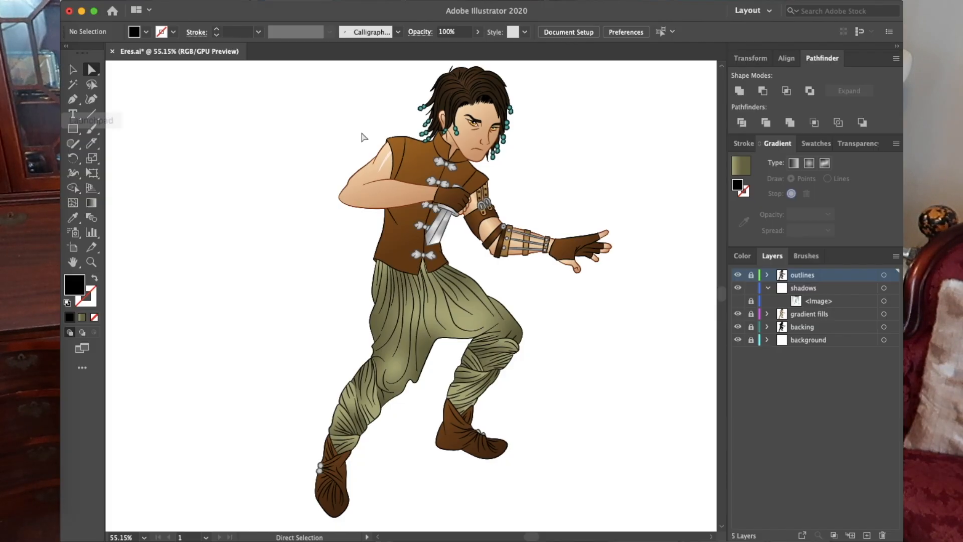
scroll(517, 313, "up", 3)
scroll(520, 337, "down", 3)
left_click(738, 301)
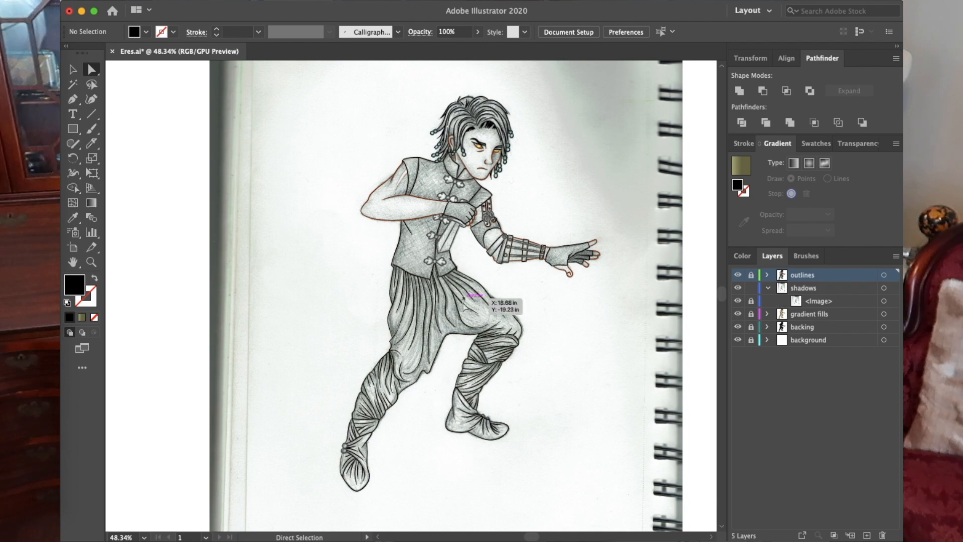
Unlock the gradient fills layer and place an in-place copy of the outstretched hand's glove path in the shadows layer
scroll(595, 253, "up", 10)
scroll(547, 256, "left", 4)
left_click(751, 314)
left_click(768, 314)
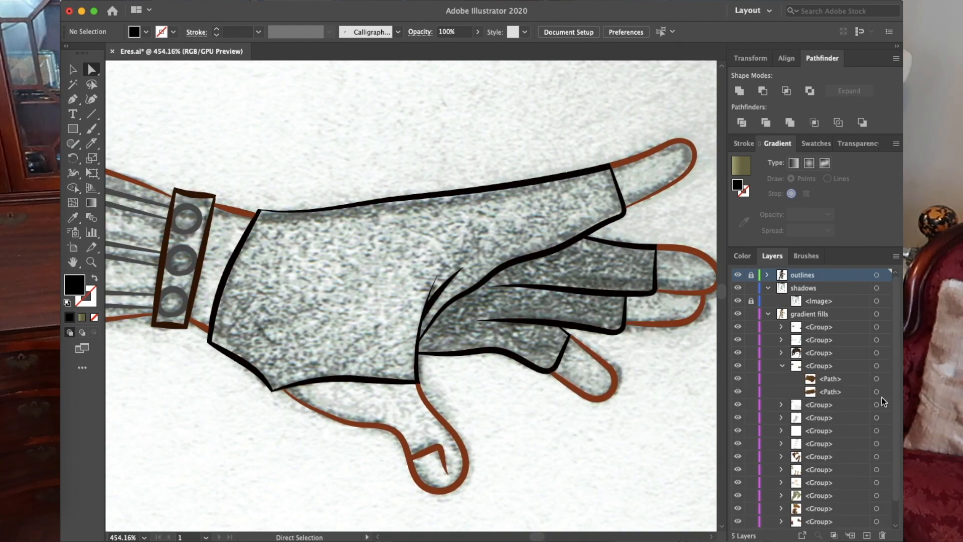
left_click(877, 392)
key("super+c")
key("super+shift+v")
left_click(782, 435)
left_click_drag(885, 381, 885, 342)
Fill the copied glove shape with dark brown and set its blend mode to Multiply
left_click(821, 144)
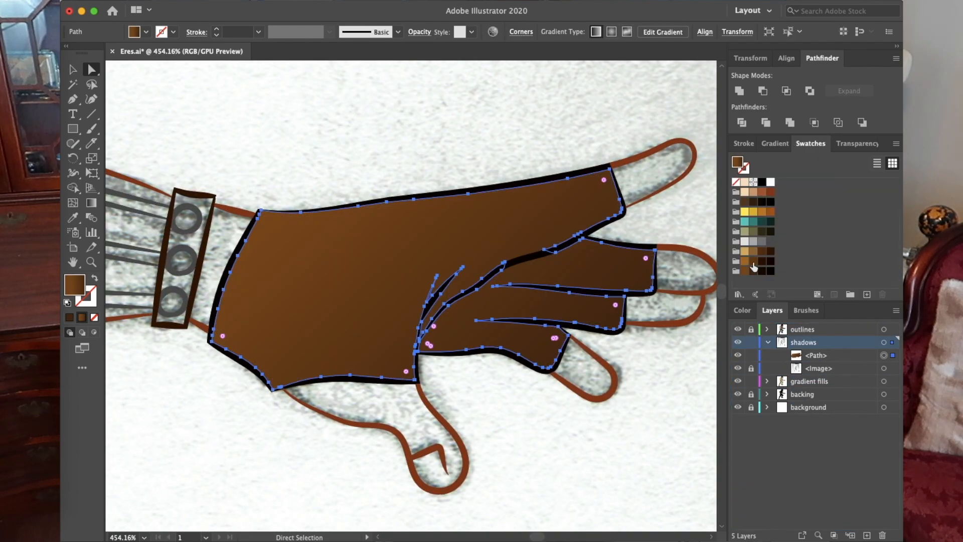
left_click(754, 270)
left_click(854, 144)
left_click(763, 163)
left_click(753, 197)
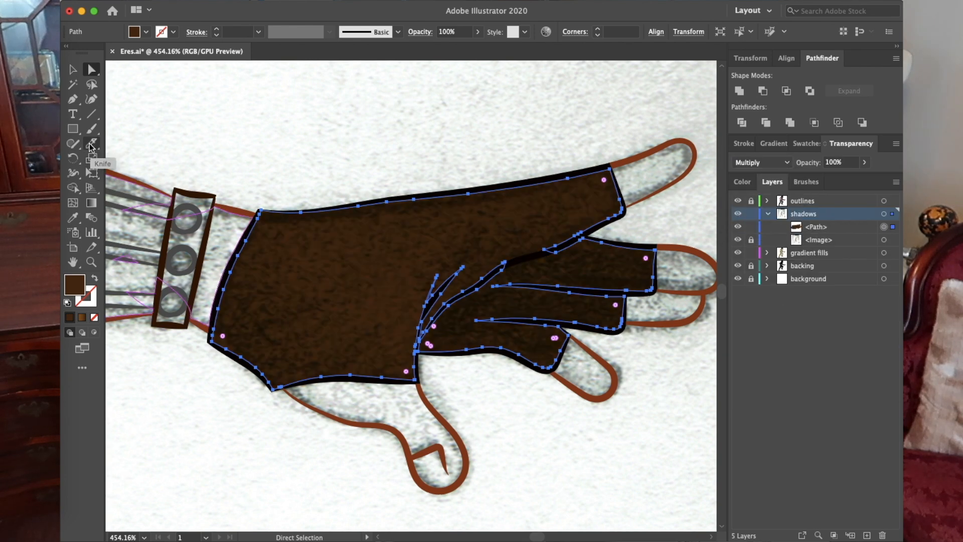
Cut the glove copy along the sketched shading with the Knife and hide the reference sketch
left_click_drag(230, 365, 387, 233)
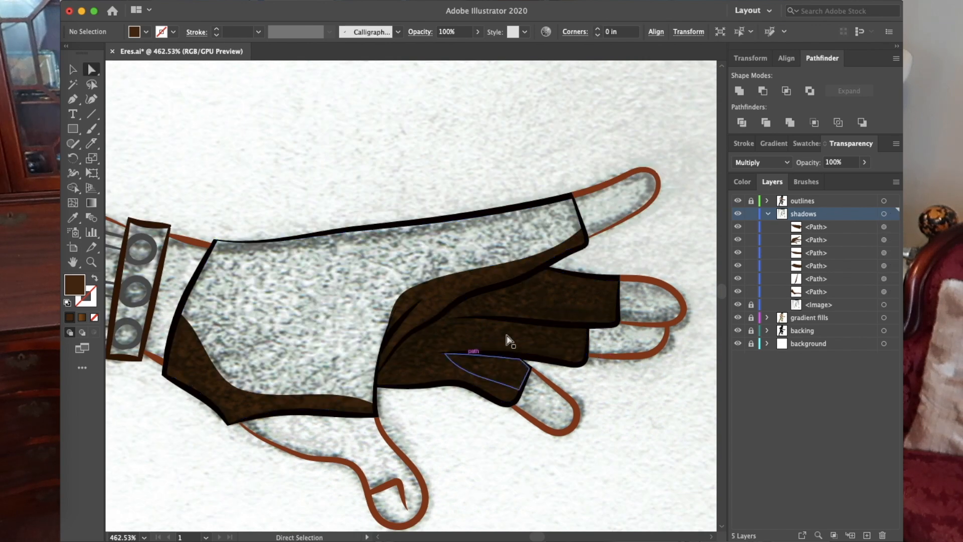
left_click(739, 266)
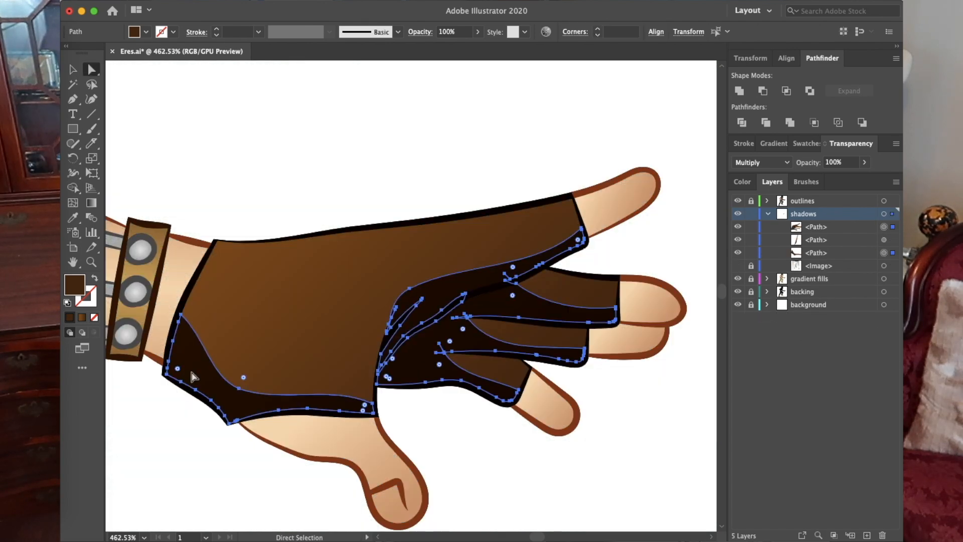
Set the glove shadow shapes' opacity to 50%
left_click_drag(840, 178, 841, 180)
left_click(309, 195)
scroll(567, 435, "down", 10)
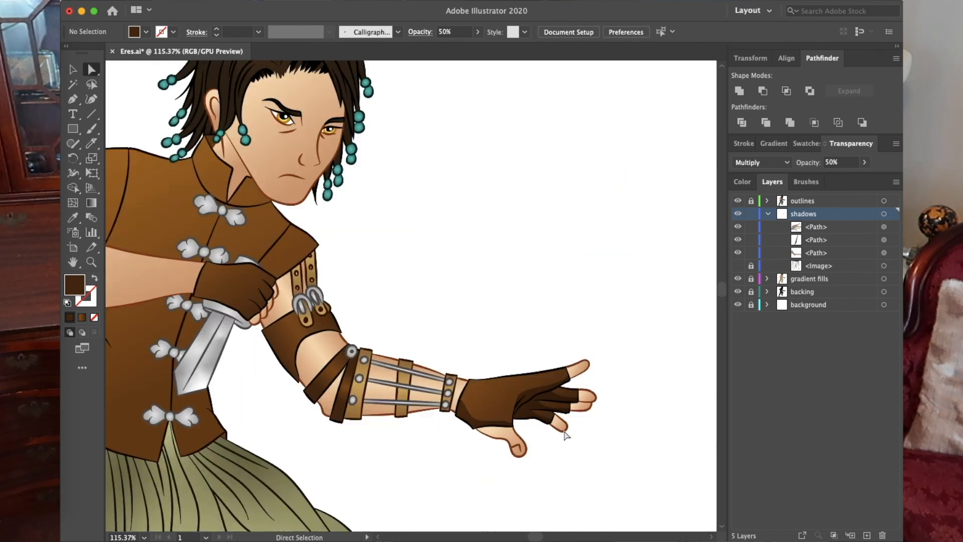
Examine the sketched shading against the shadow shapes on the arms, vest, face and hair
scroll(567, 436, "up", 10)
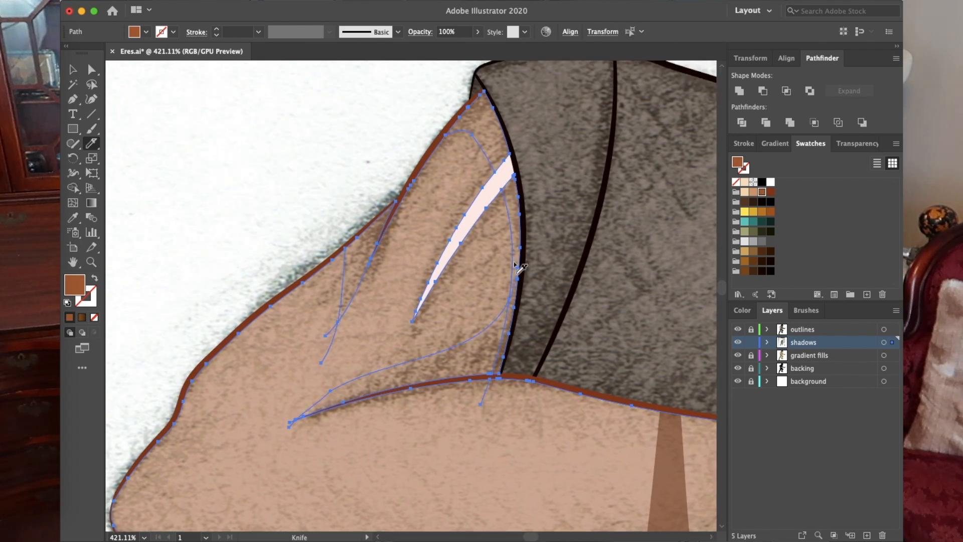
scroll(517, 271, "down", 5)
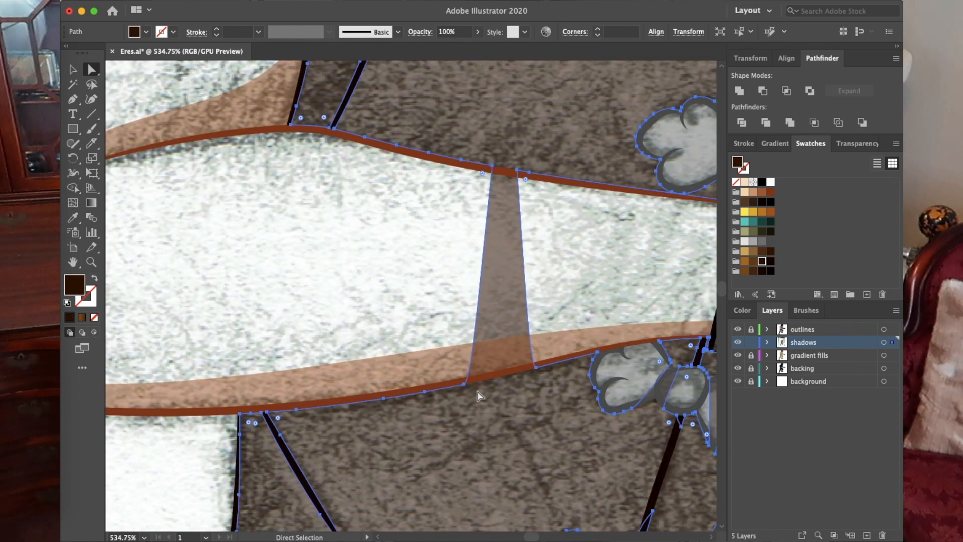
key("super+shift+a")
scroll(490, 271, "down", 4)
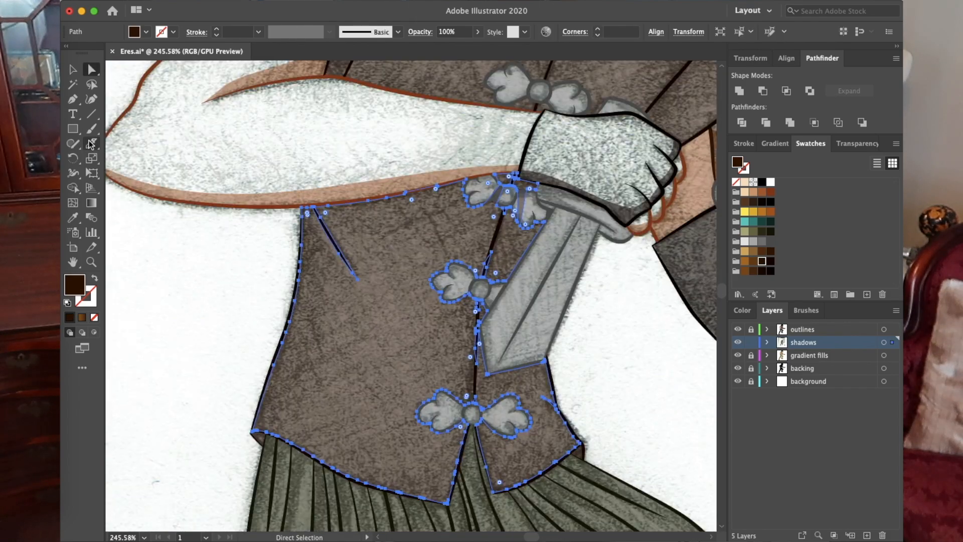
scroll(307, 225, "up", 4)
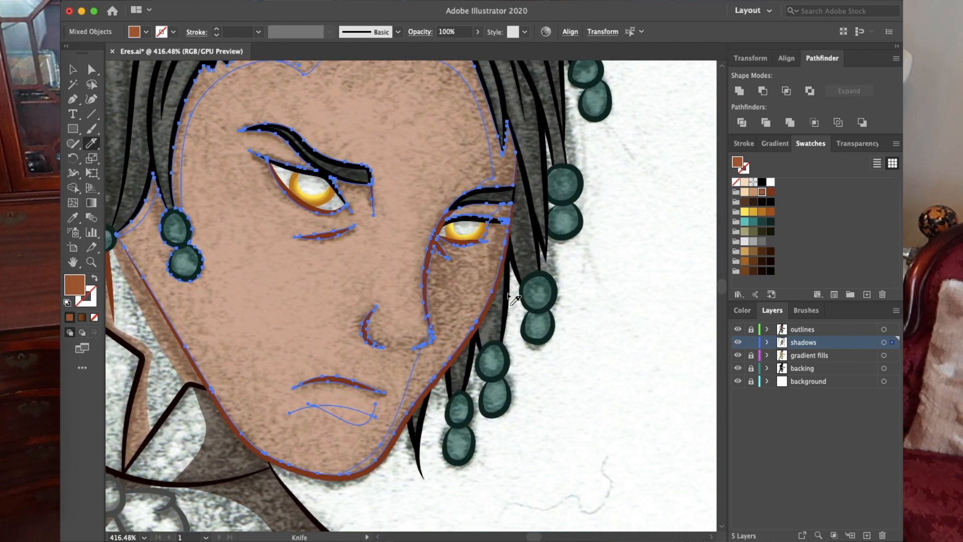
scroll(516, 300, "up", 5)
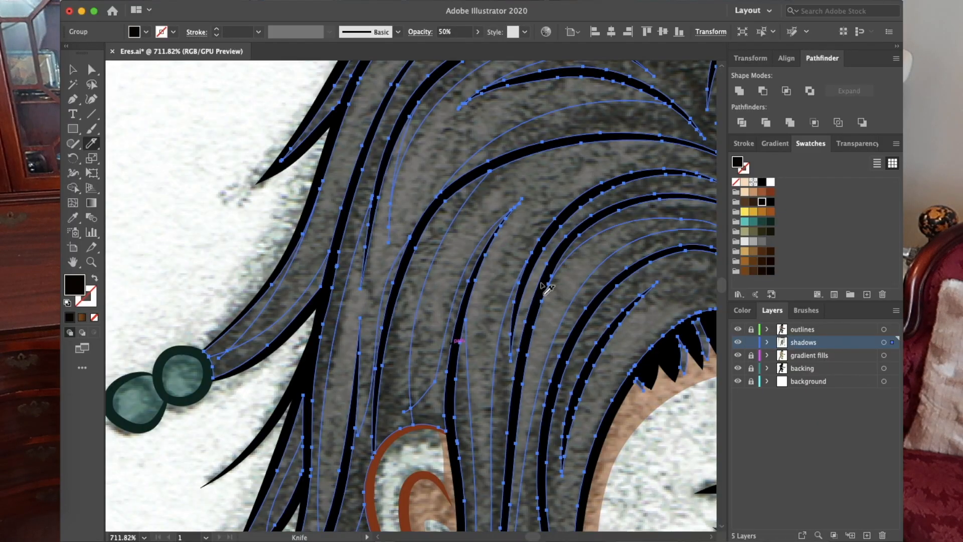
scroll(523, 306, "right", 5)
scroll(422, 246, "down", 5)
scroll(422, 246, "right", 5)
scroll(477, 191, "left", 4)
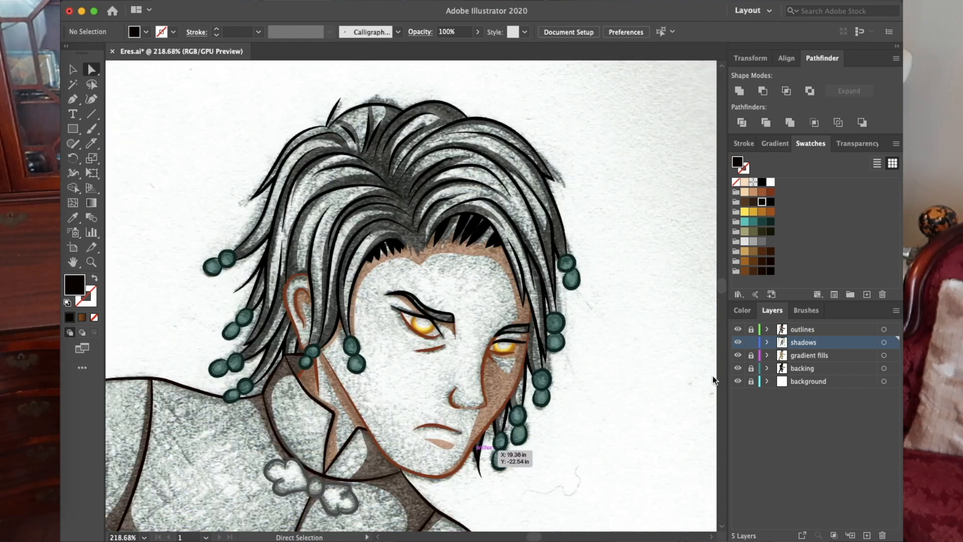
scroll(412, 296, "down", 2)
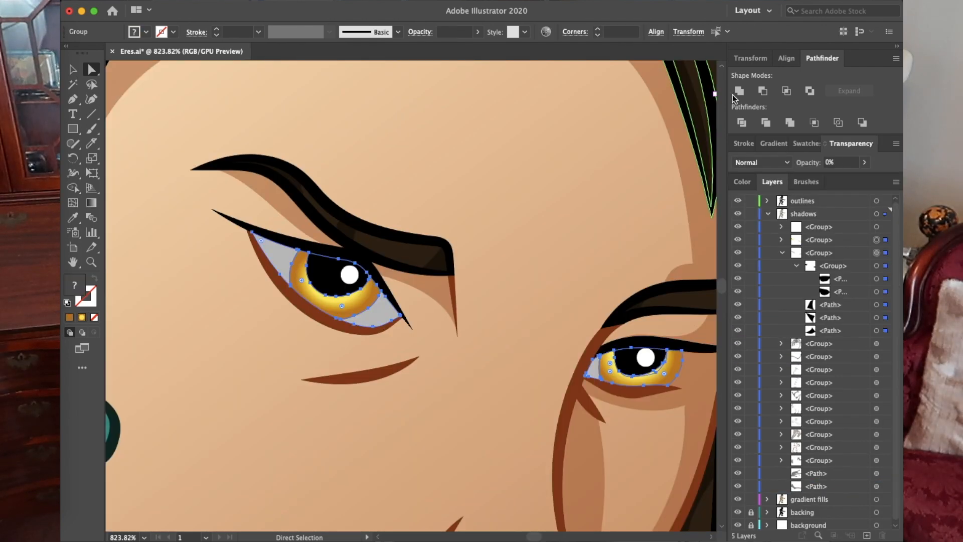
Unite the copied eye shapes into one shadow shape per eye and fill them with black at 25% opacity
left_click(740, 91)
left_click(806, 144)
left_click(766, 243)
left_click(857, 144)
left_click(865, 163)
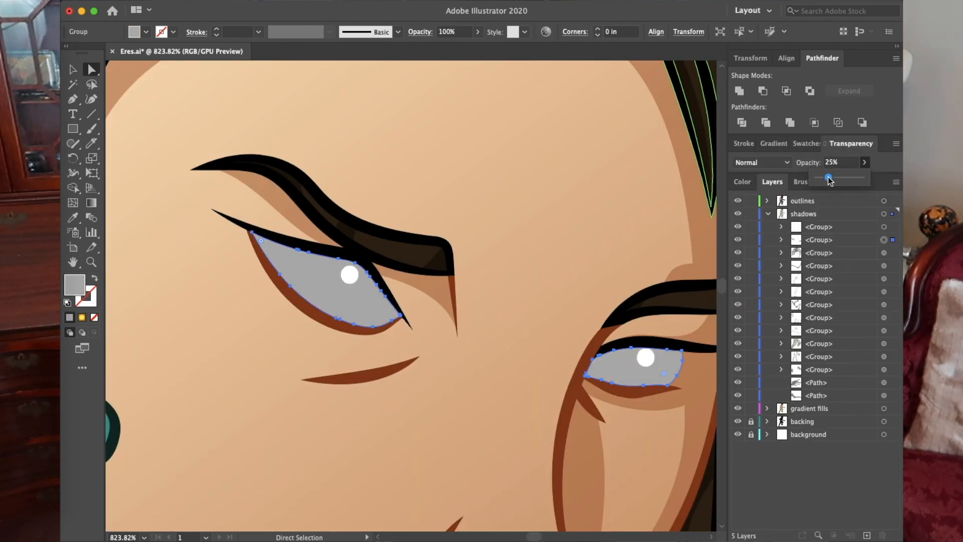
left_click(829, 178)
left_click(806, 144)
left_click(758, 200)
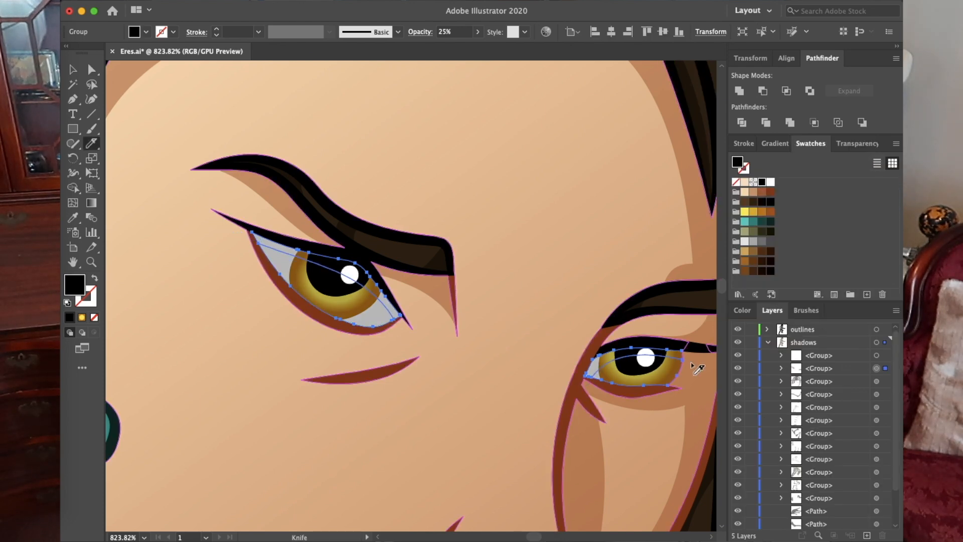
Select the lower piece of the cut eye shadow and fit the whole artboard in view
key("a")
left_click(279, 265)
key("super+0")
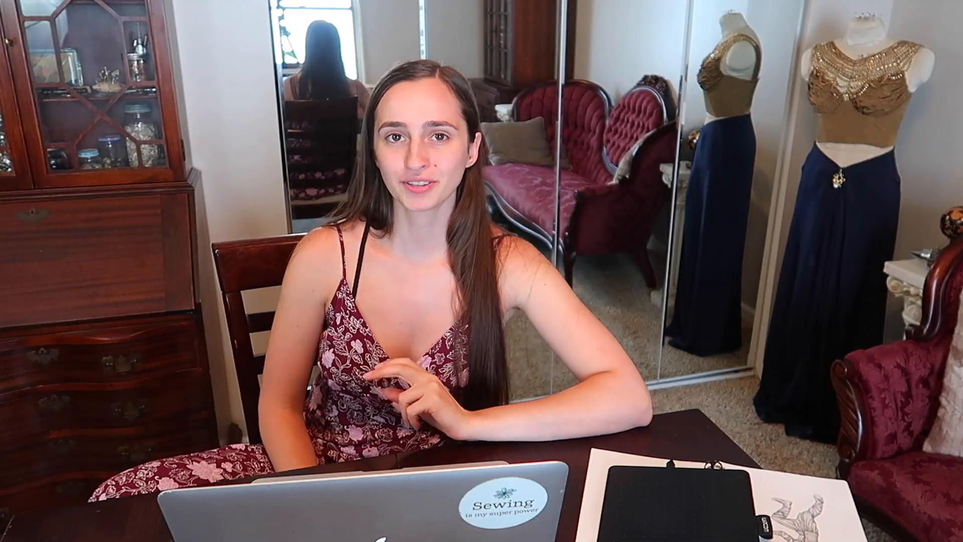